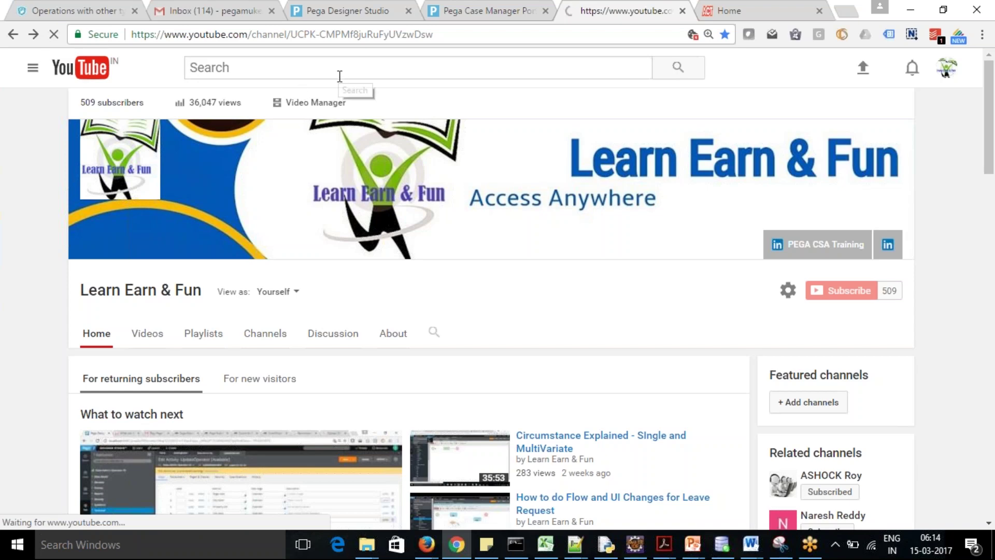
Switch to Pega Designer Studio and close the ValidateAlert rule and the PegaPDNQueryURI system setting, discarding unsaved changes
click(343, 9)
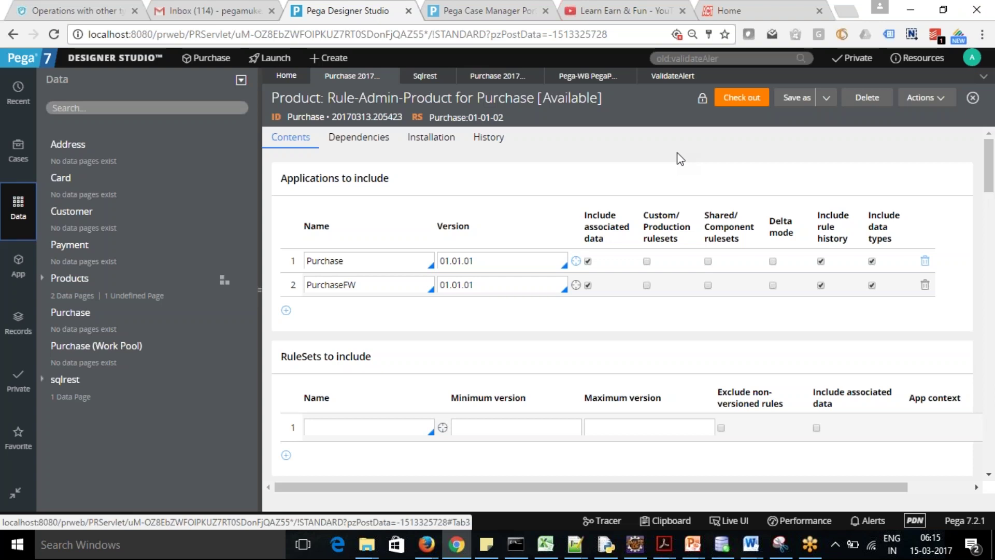
click(705, 76)
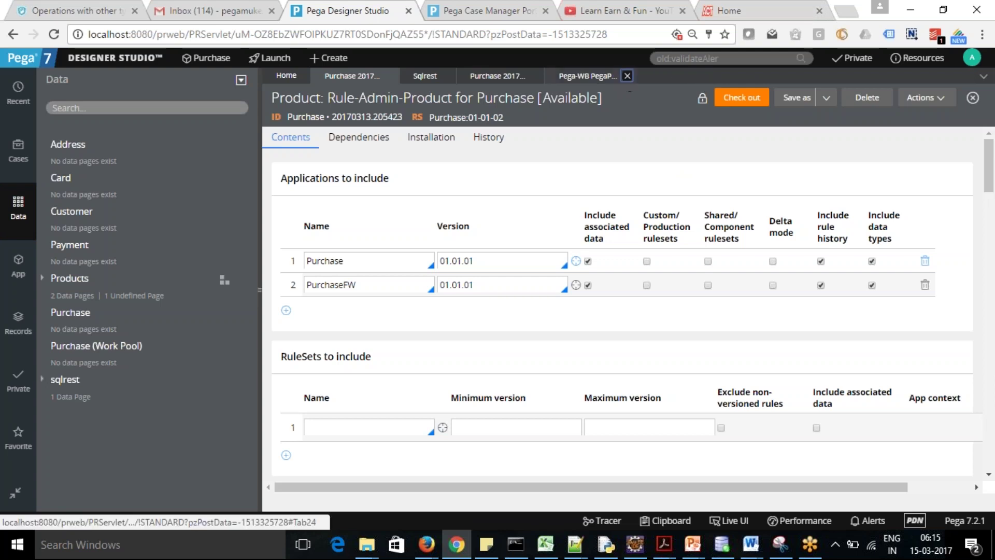
click(627, 76)
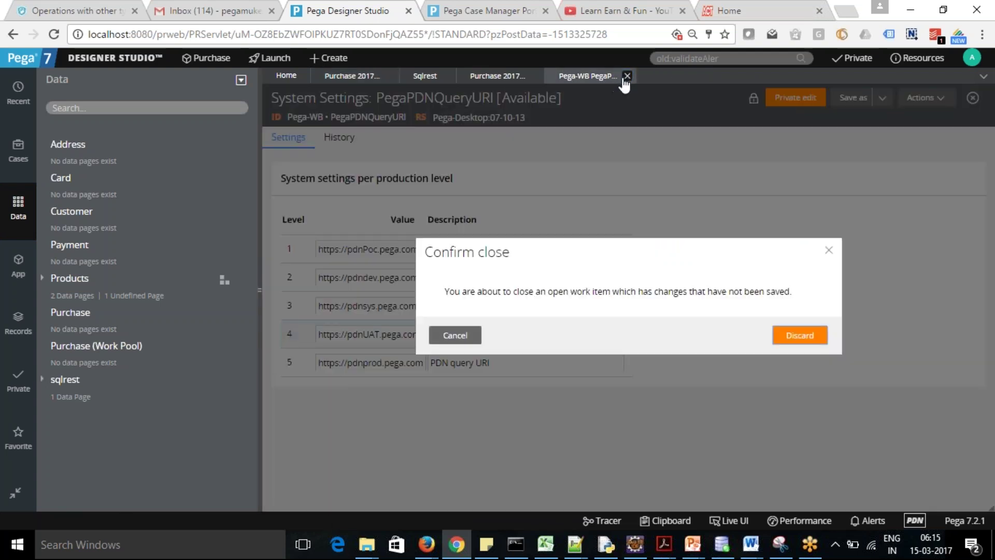
click(454, 337)
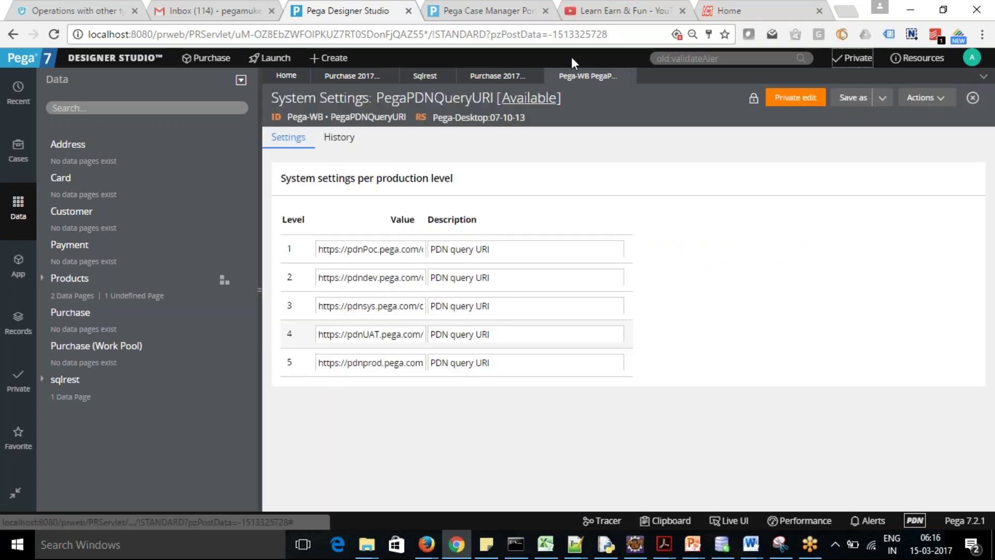
click(628, 76)
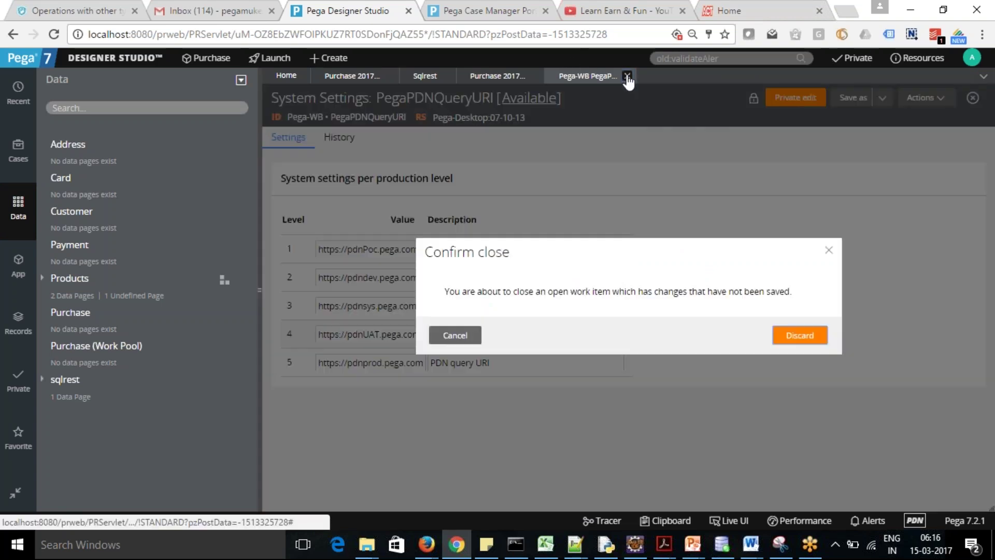
click(447, 335)
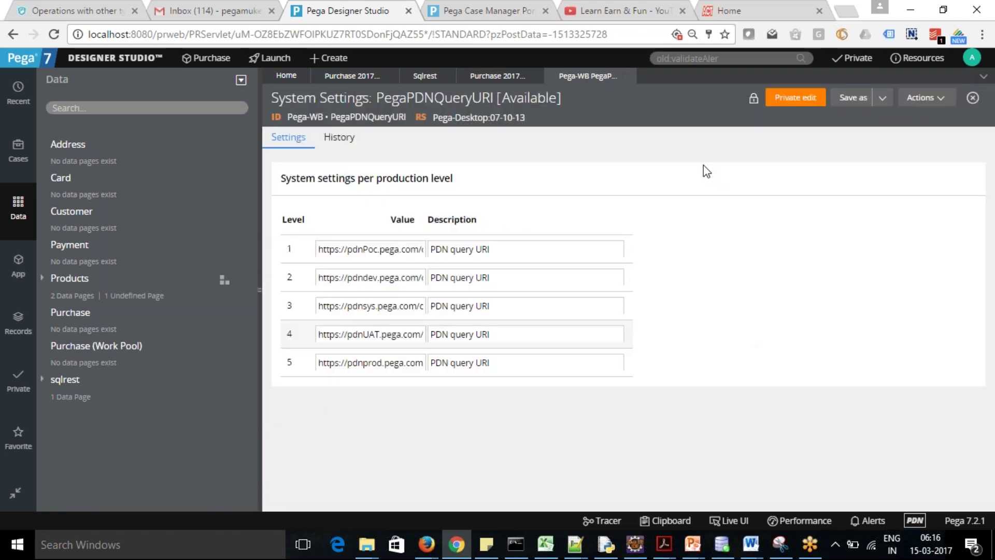
click(628, 76)
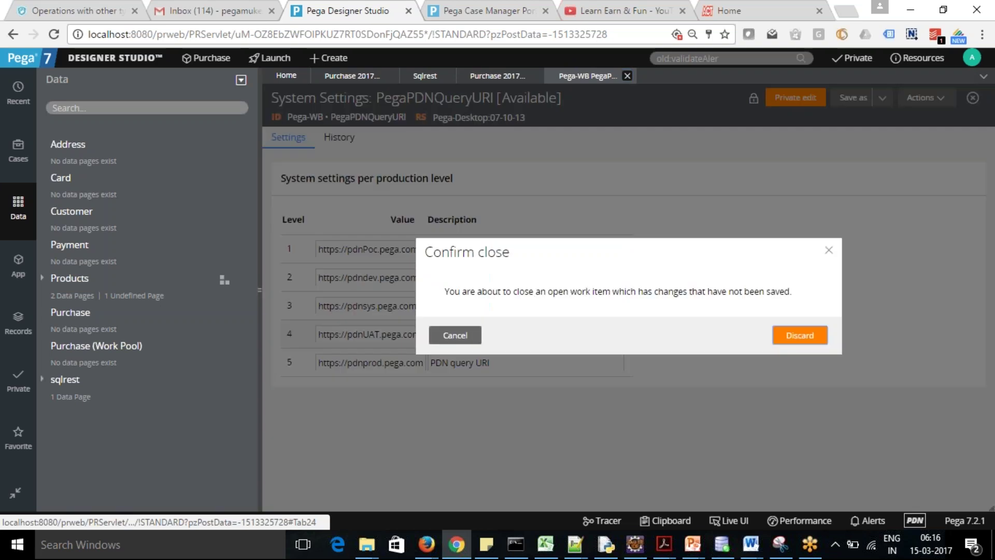
click(811, 338)
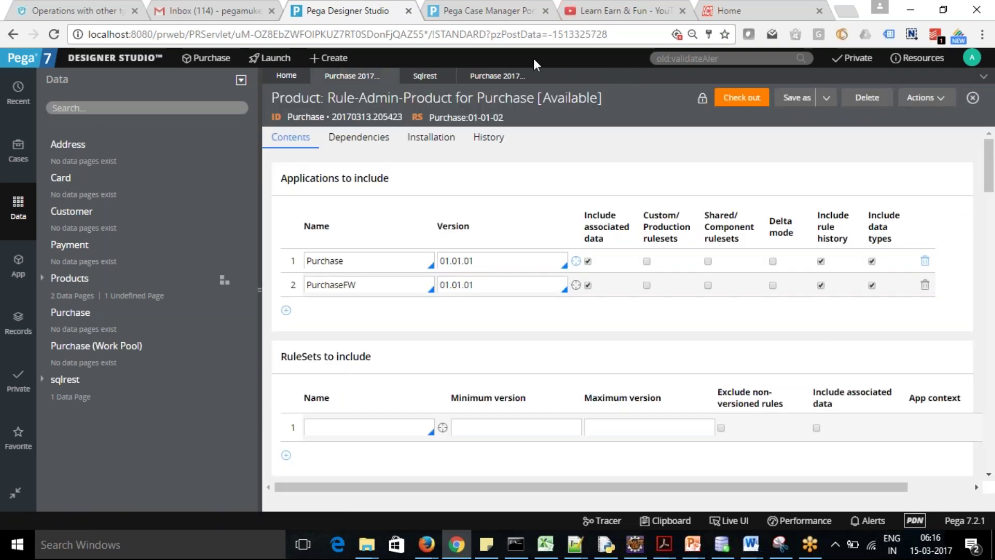
Close the ProductPatchforPurchase product patch and the sqlrest ruleset, discarding their unsaved changes
click(502, 75)
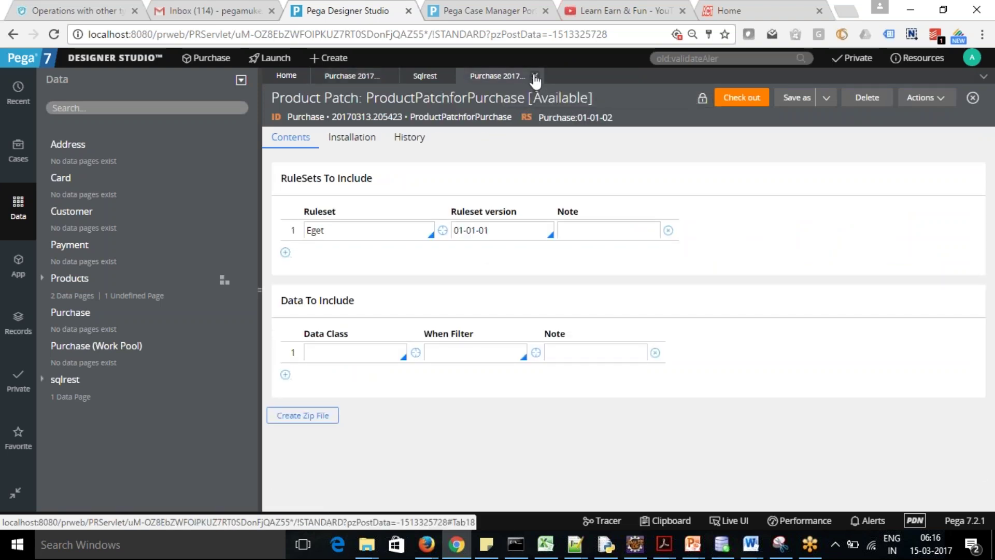
click(536, 77)
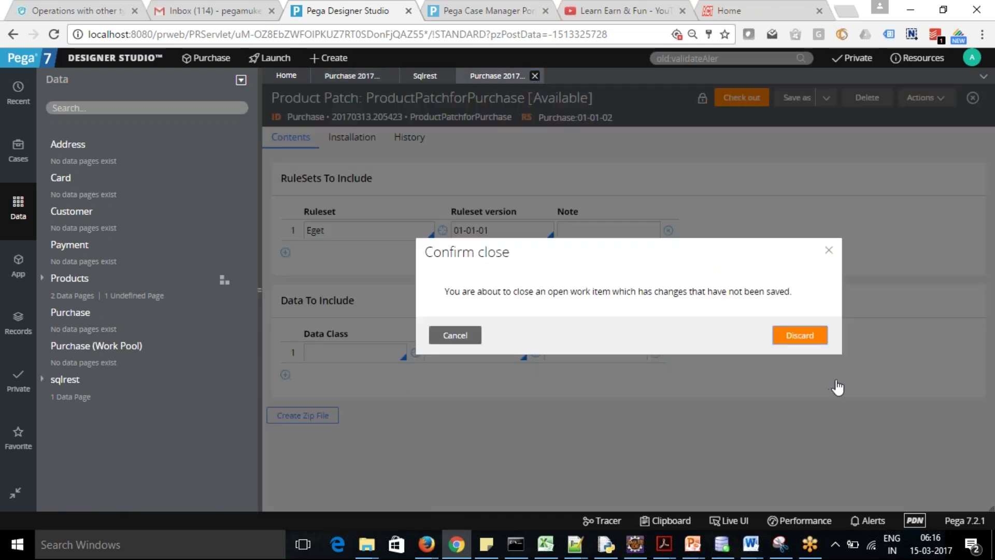
click(809, 342)
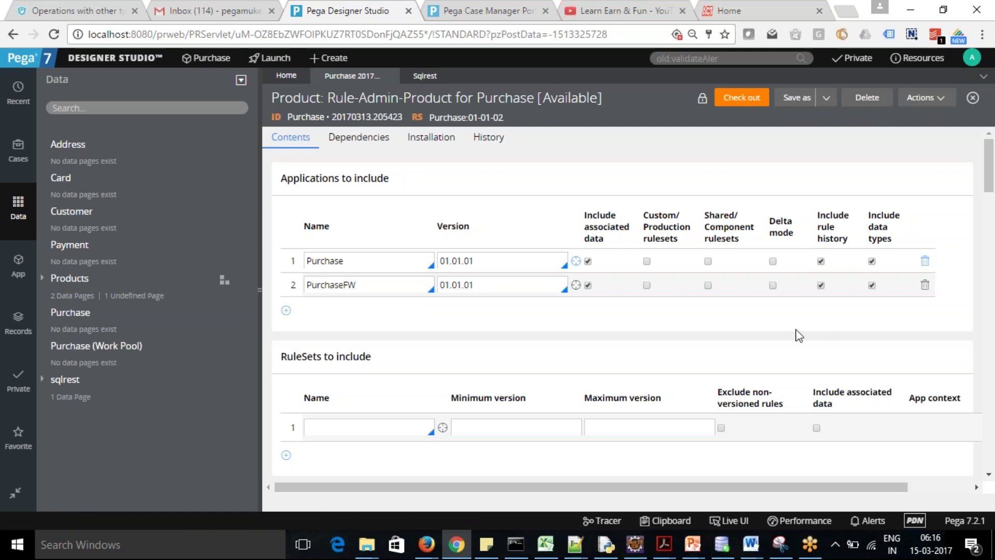
click(445, 76)
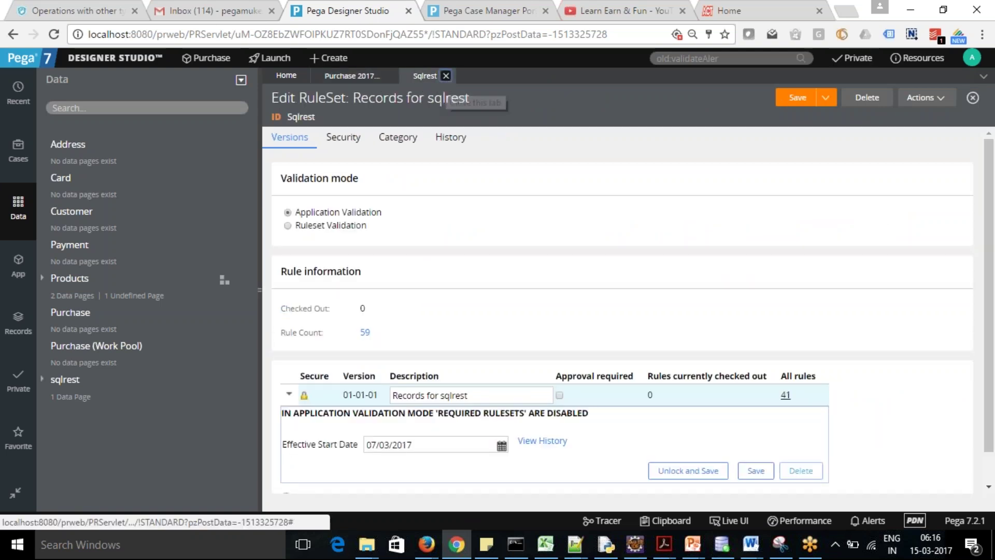
click(445, 76)
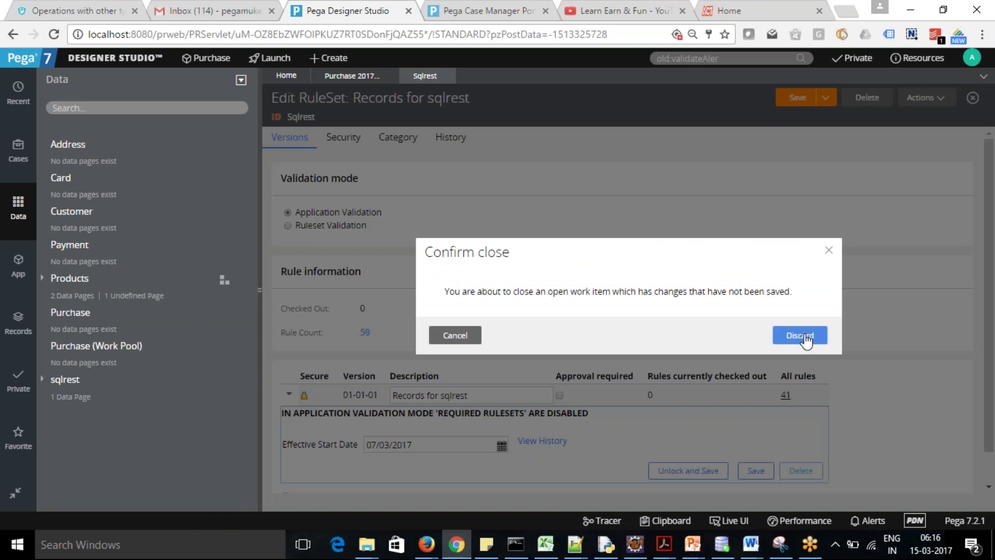
click(805, 337)
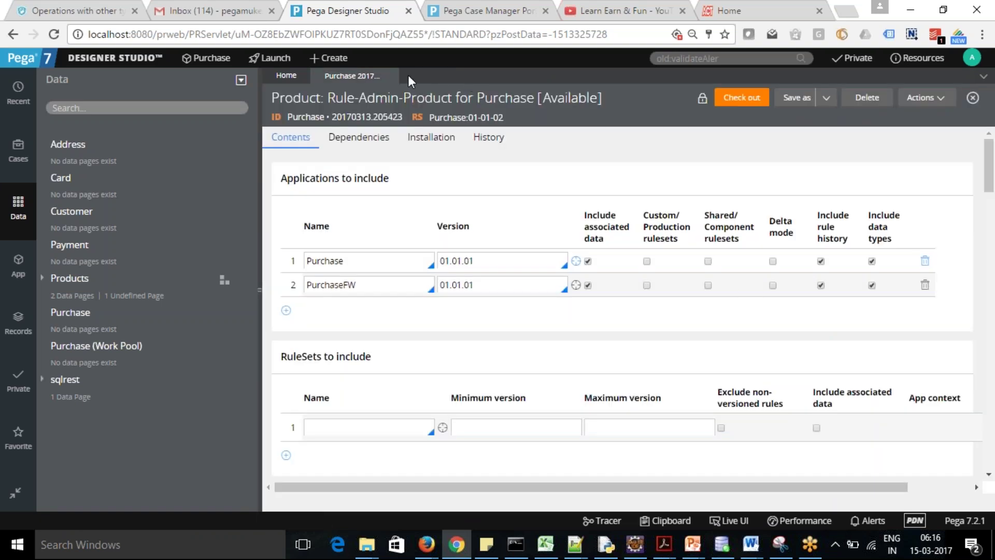
Close the Purchase product rule and discard its unsaved changes
click(388, 76)
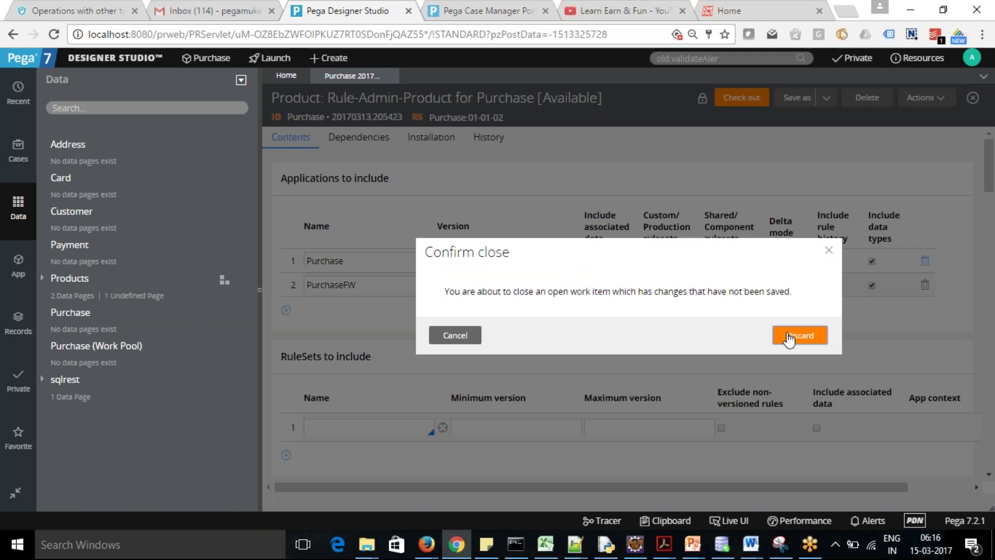
click(451, 336)
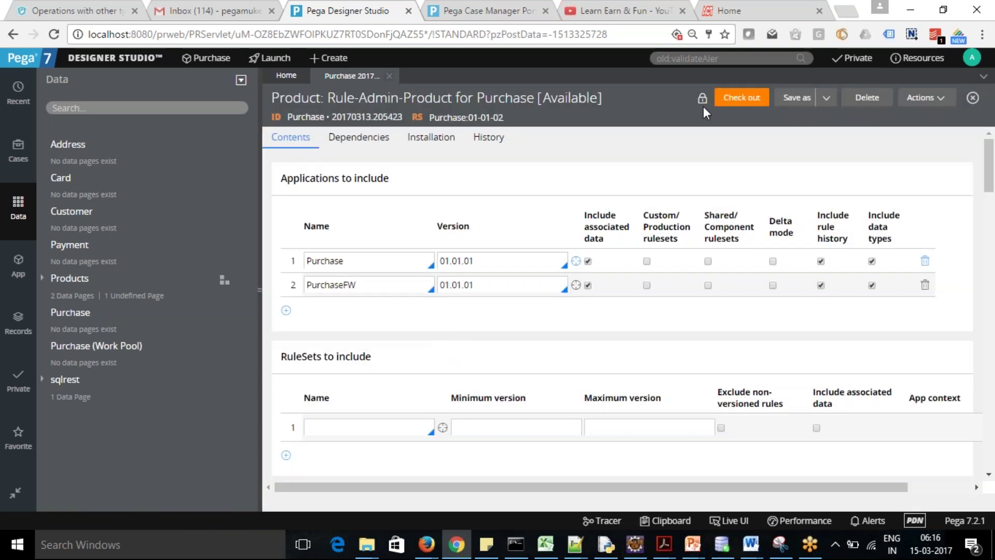
click(927, 100)
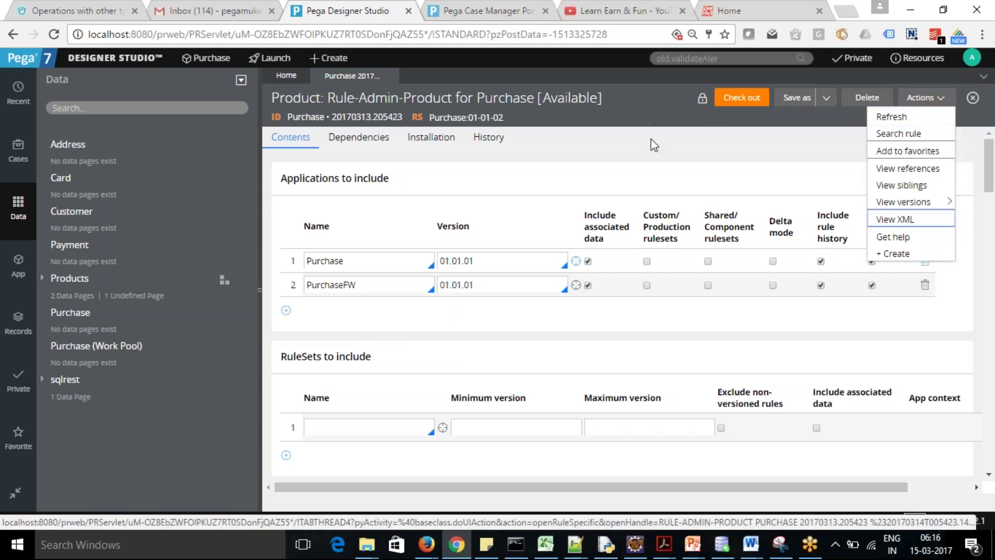
click(392, 77)
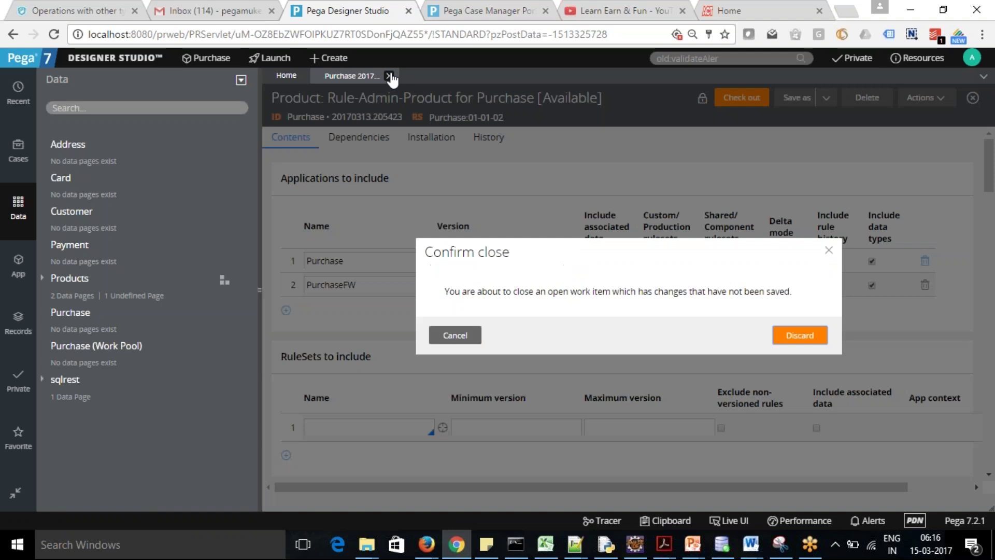
click(799, 338)
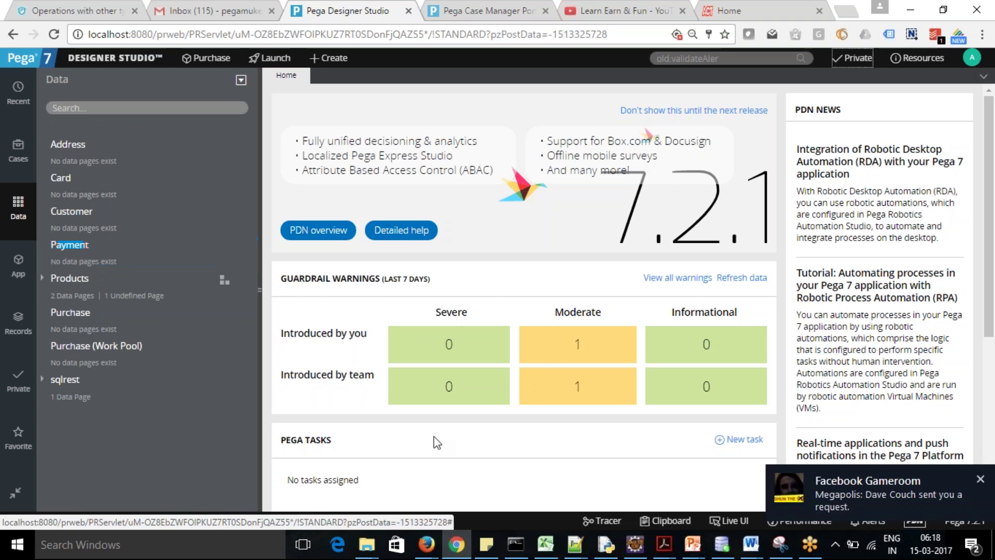
Dismiss the desktop notification and display the application's Eget-Purchase-Work class structure
click(981, 480)
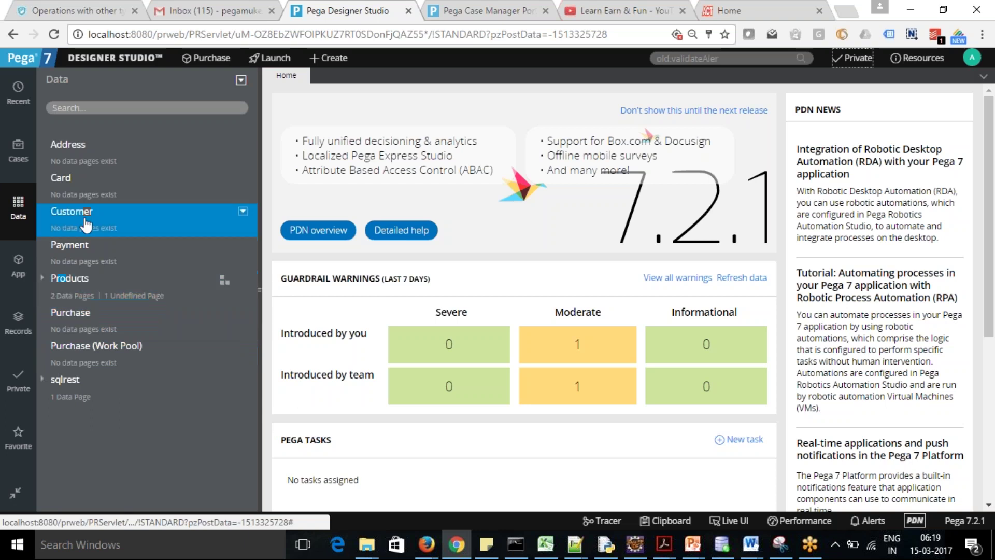
click(16, 264)
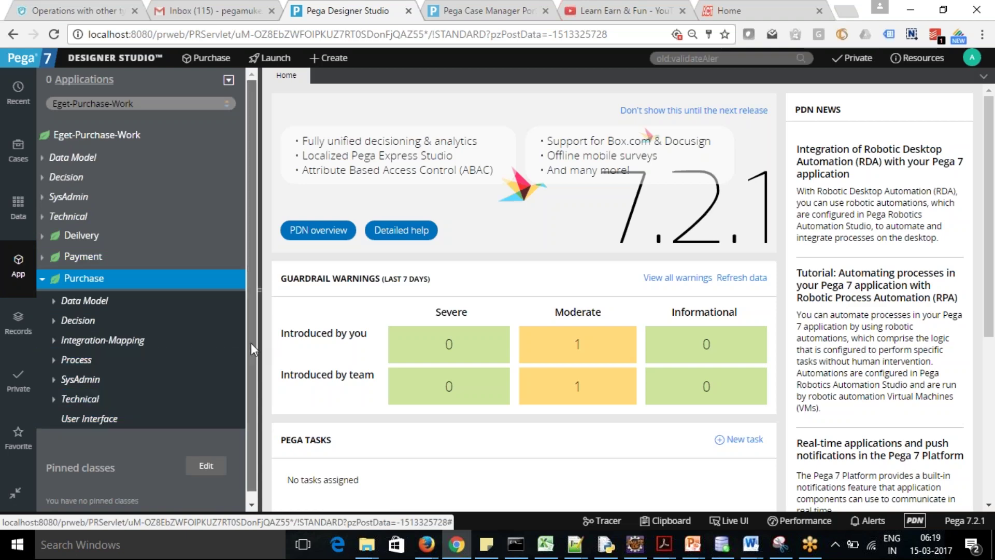
scroll(250, 343, down, 1)
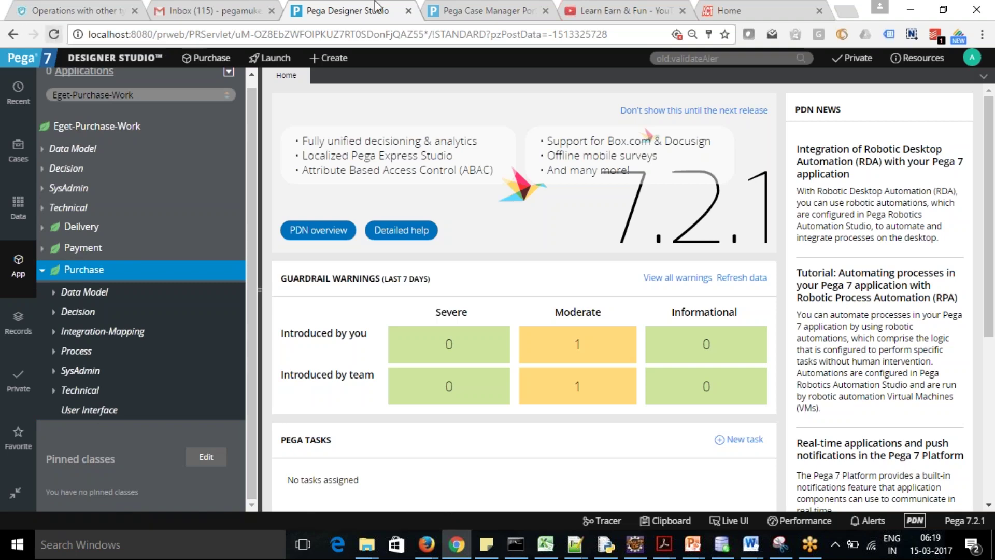
Log off from Designer Studio and log back in with the prefilled administrator account
click(973, 58)
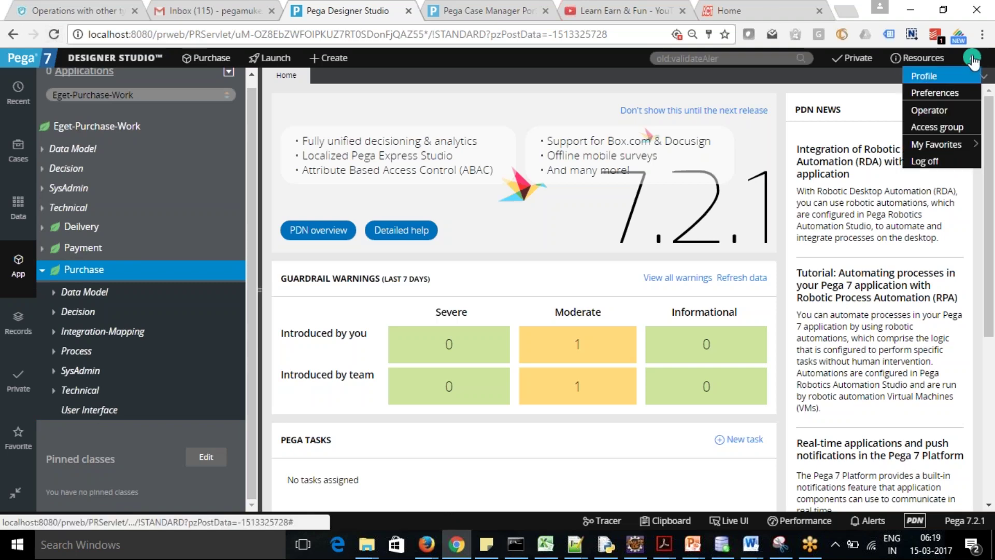
click(936, 161)
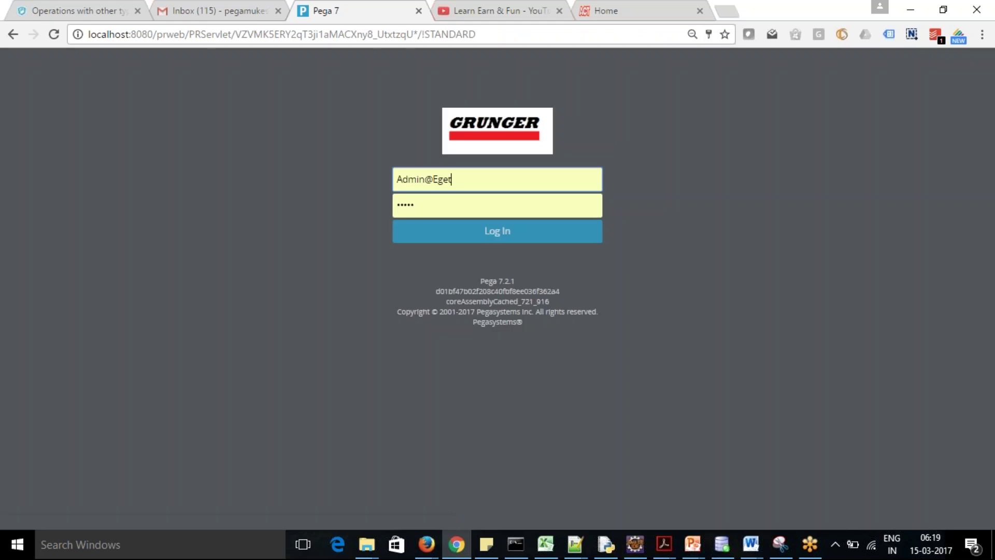
click(499, 231)
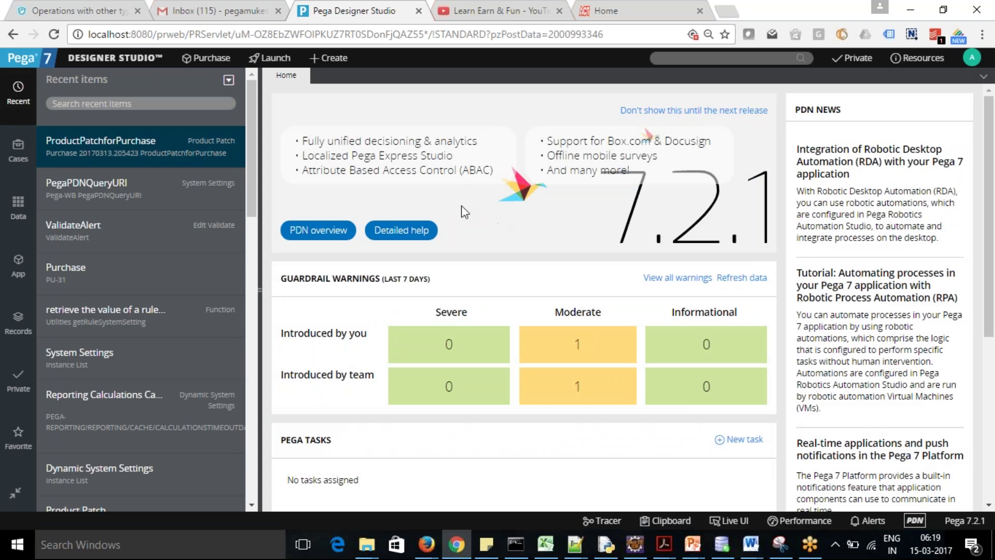
Browse the Purchase class in the application's class structure down to its User Interface section rules, including SelectProducts_0_Purchase
click(17, 265)
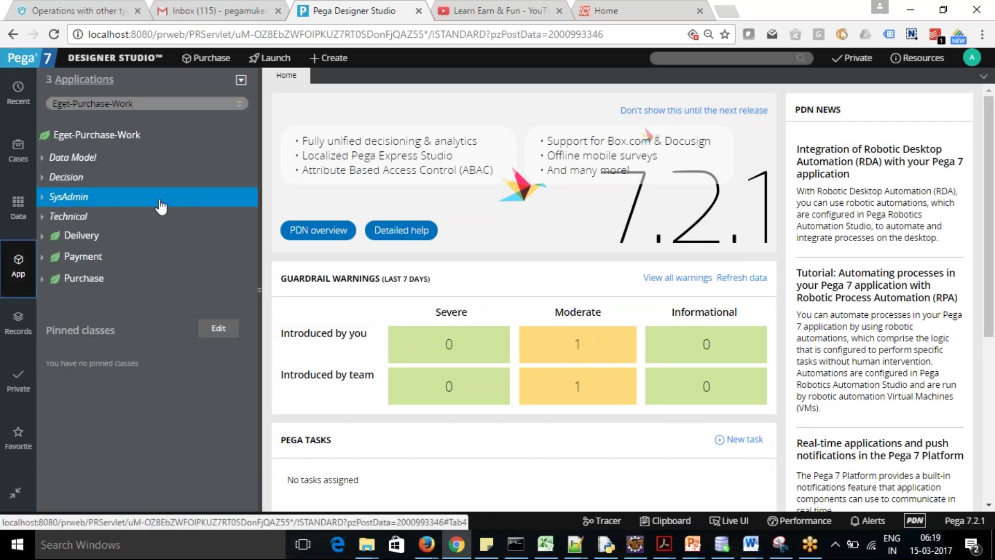
click(42, 279)
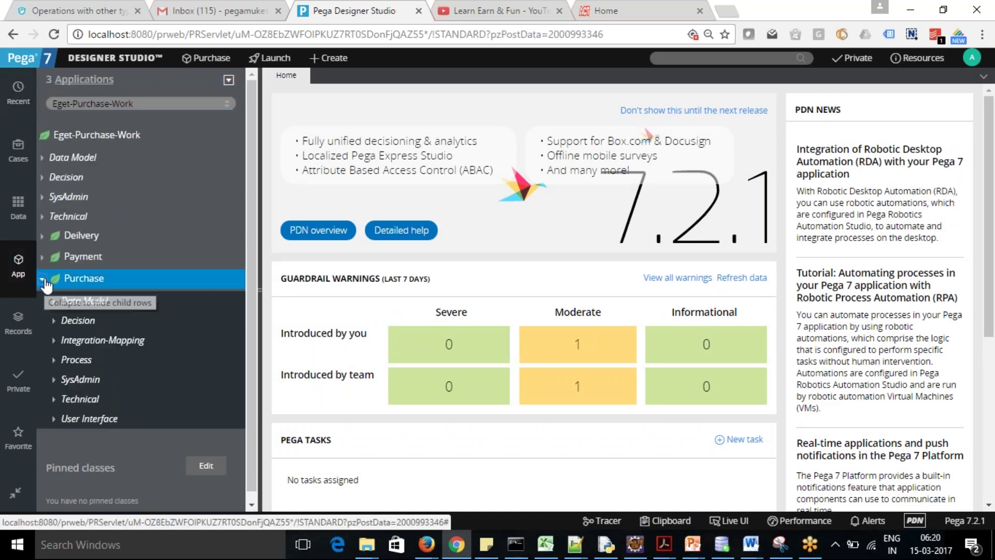
scroll(250, 243, down, 1)
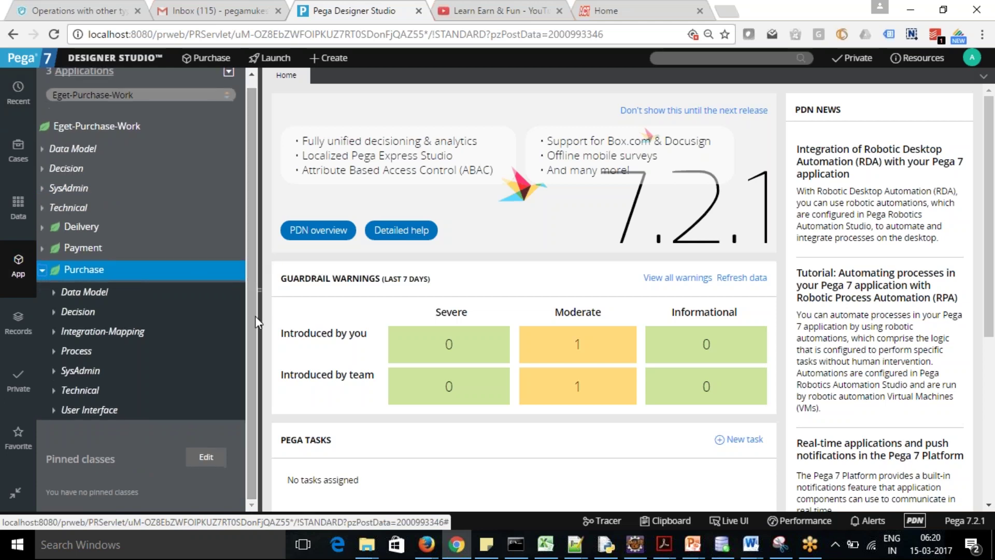
click(54, 409)
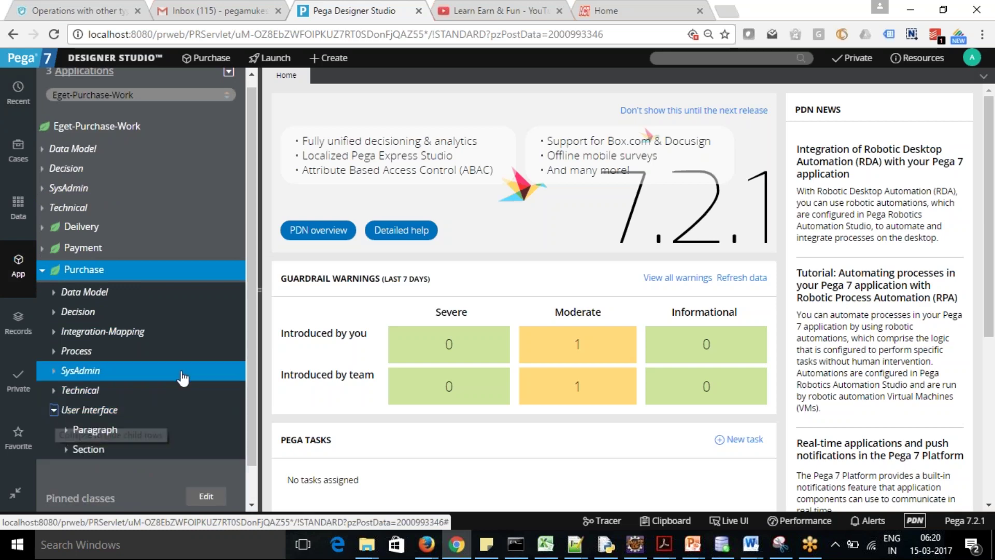
drag(251, 320, 249, 371)
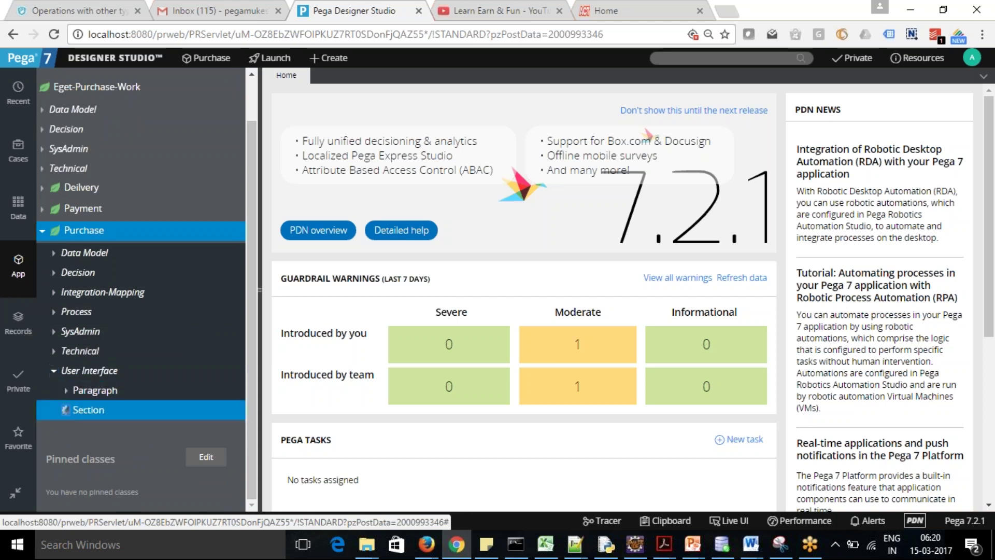
click(66, 411)
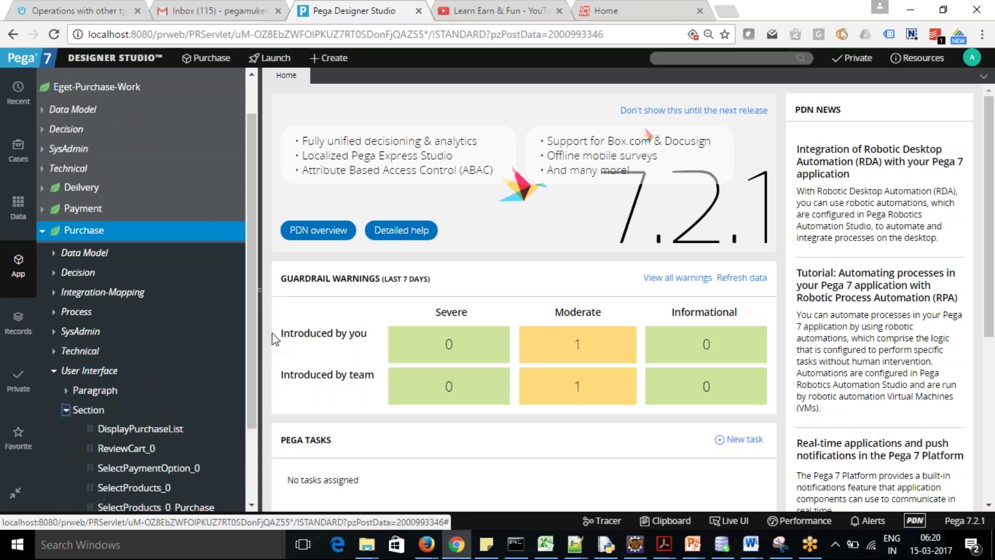
drag(253, 337, 258, 408)
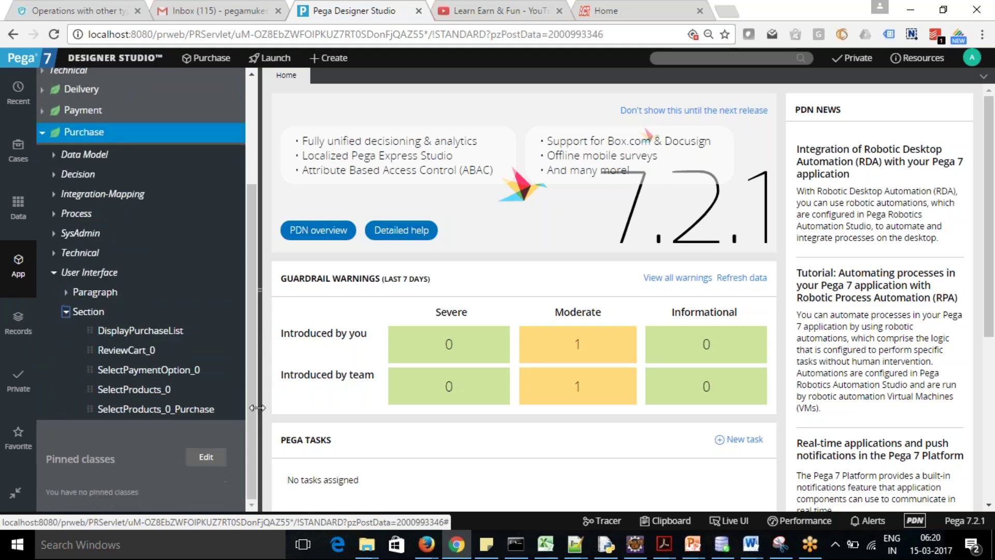
click(155, 410)
Open the Purchase case type's life cycle and select the SelectProducts step in the Selection stage
click(18, 151)
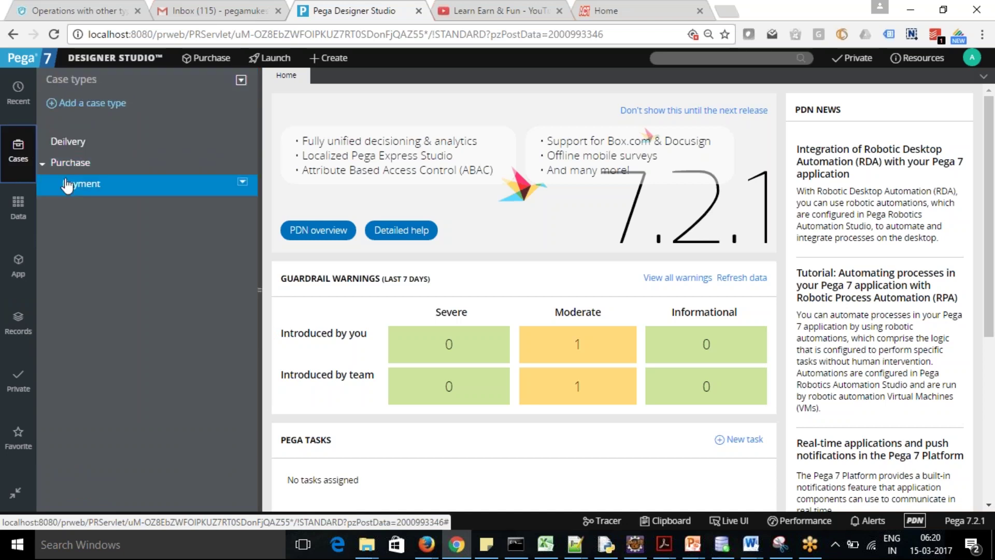
click(64, 165)
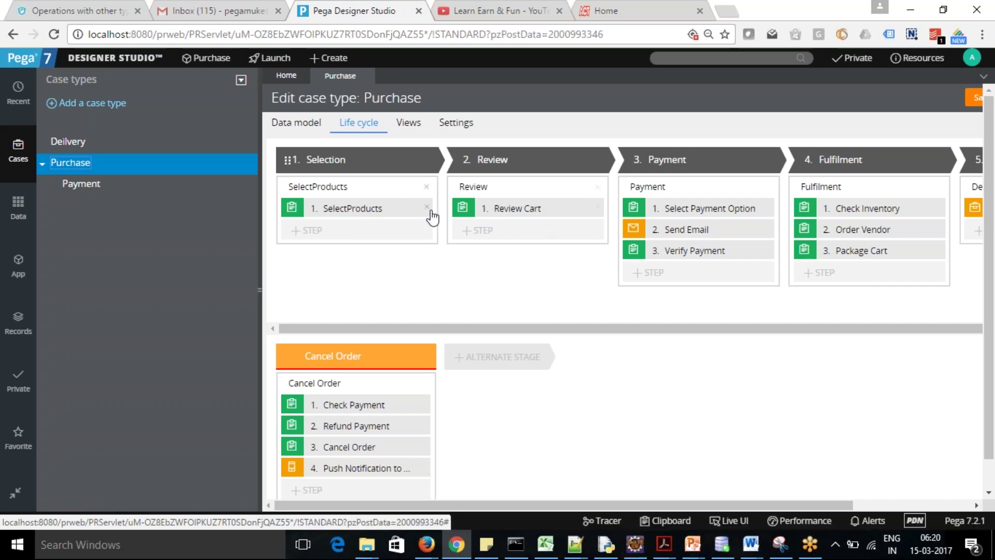
click(353, 208)
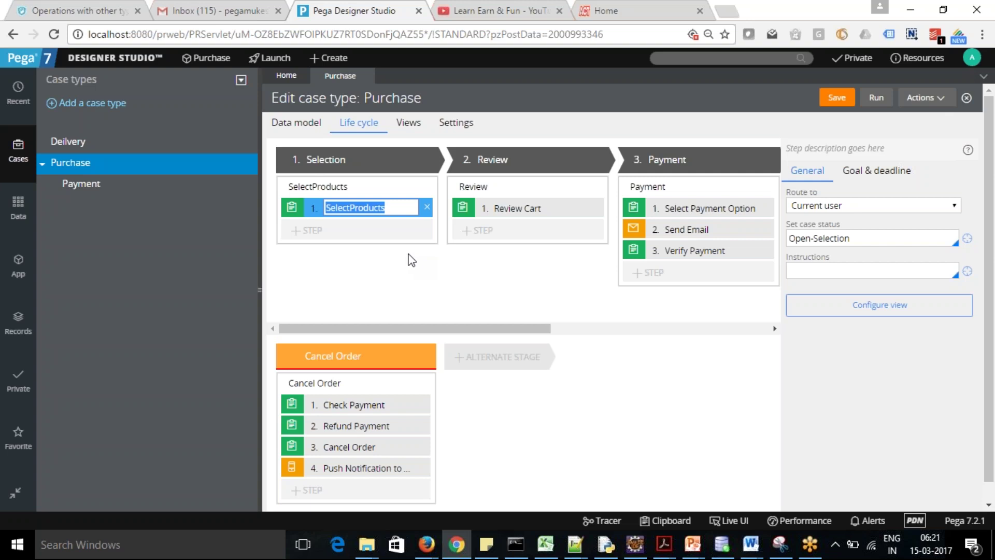
Open the Customer data type, inspect the list choices of its Customer Type picklist and close them without changes
click(19, 265)
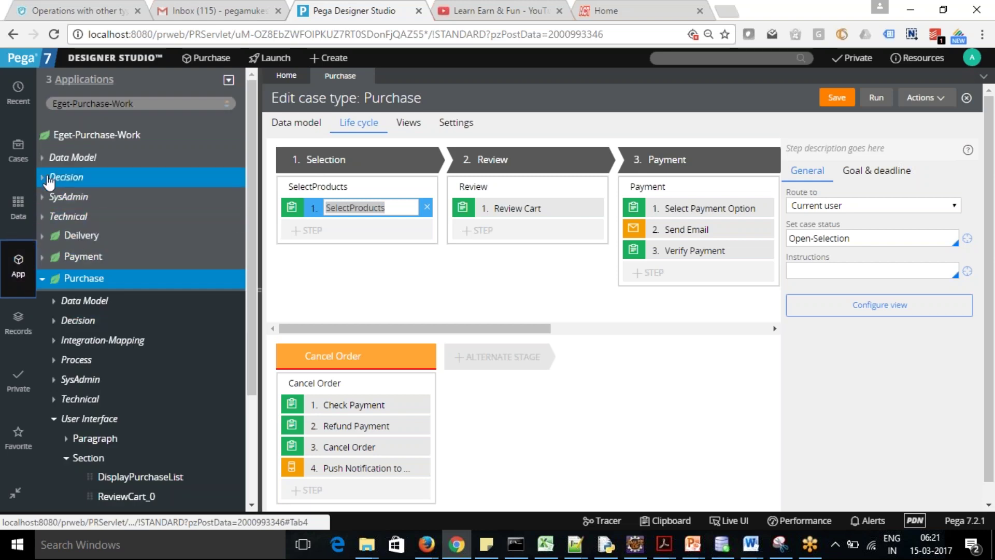
click(19, 207)
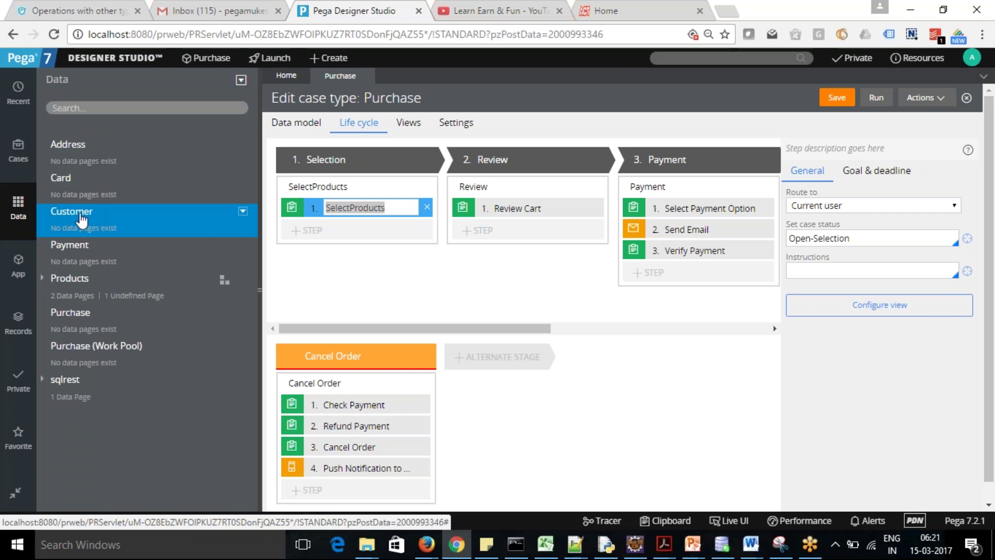
click(80, 215)
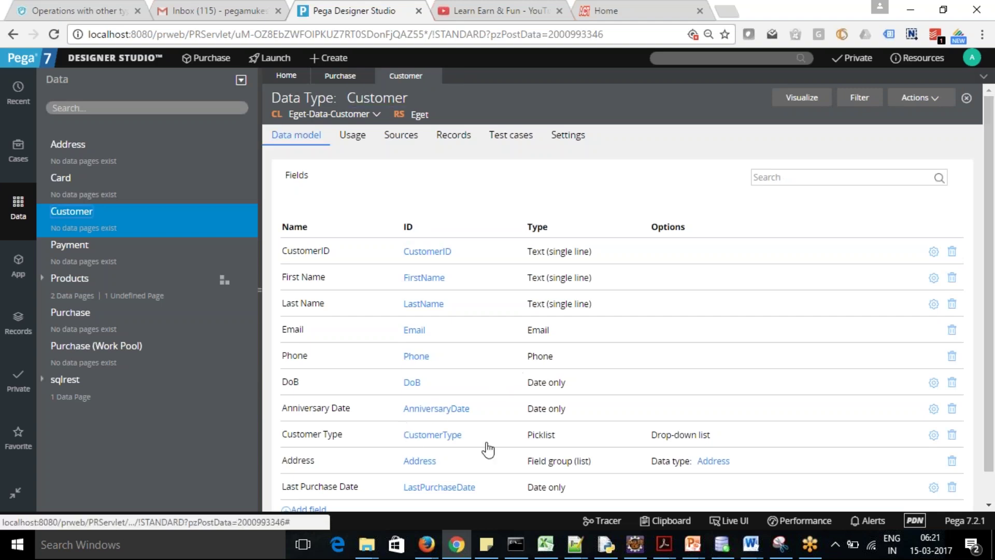
click(934, 436)
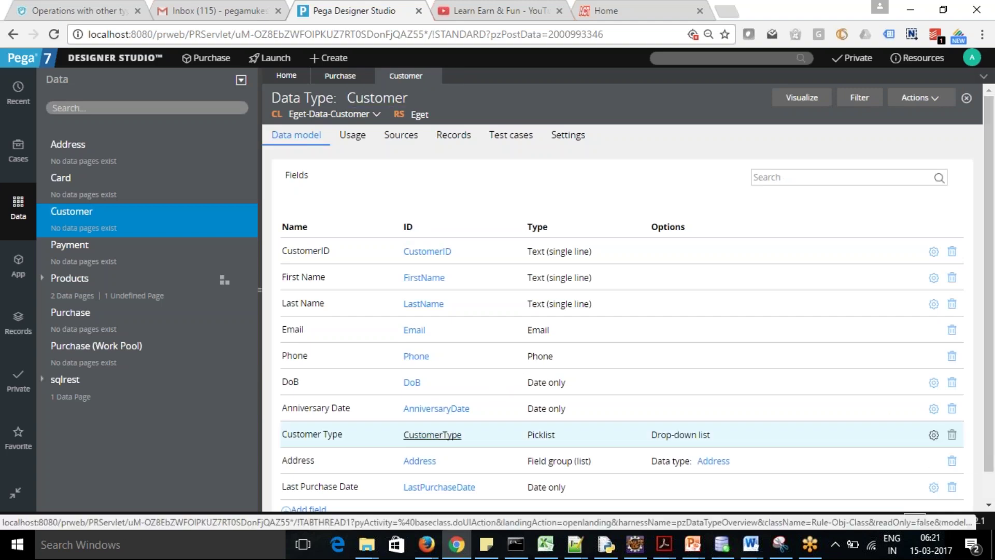
scroll(959, 447, down, 1)
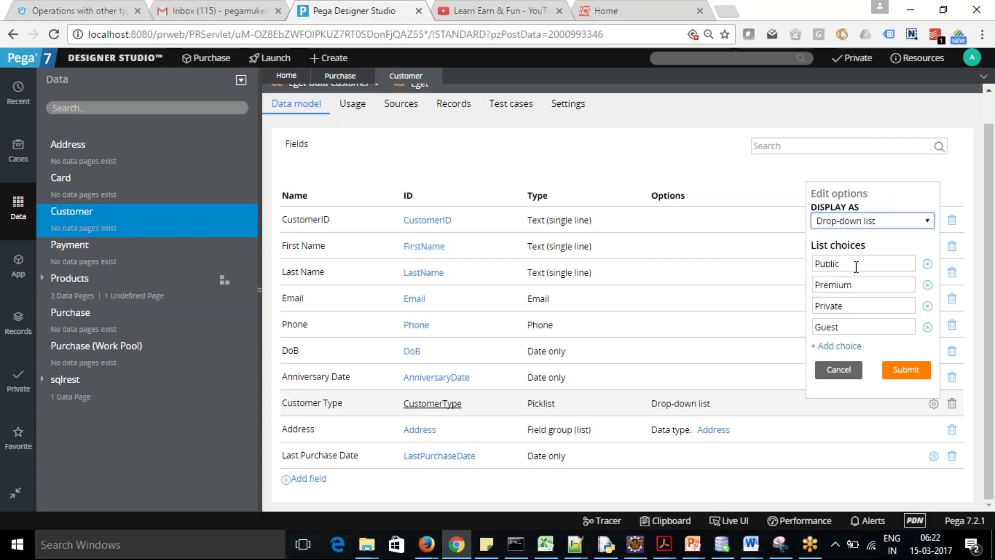
drag(851, 265, 789, 273)
drag(862, 285, 803, 336)
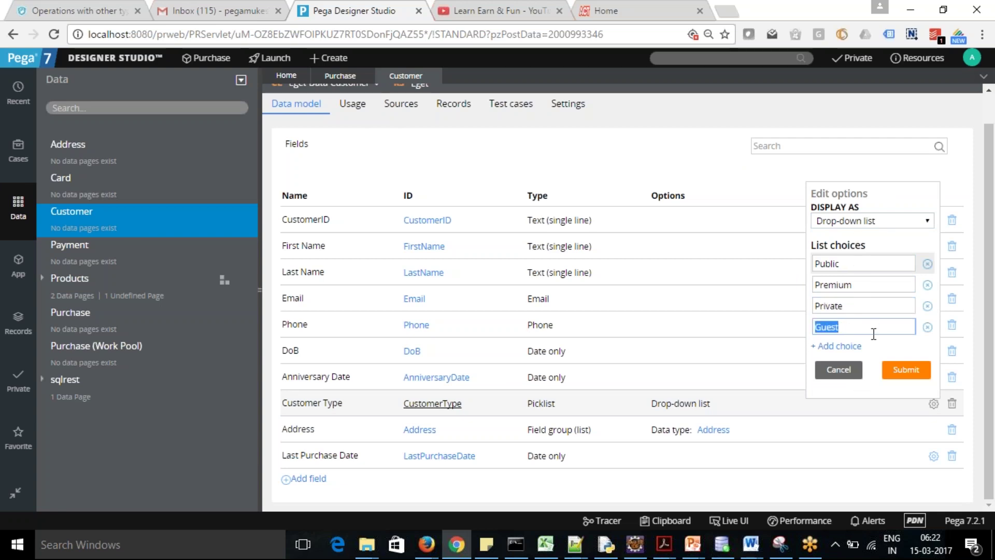
click(838, 369)
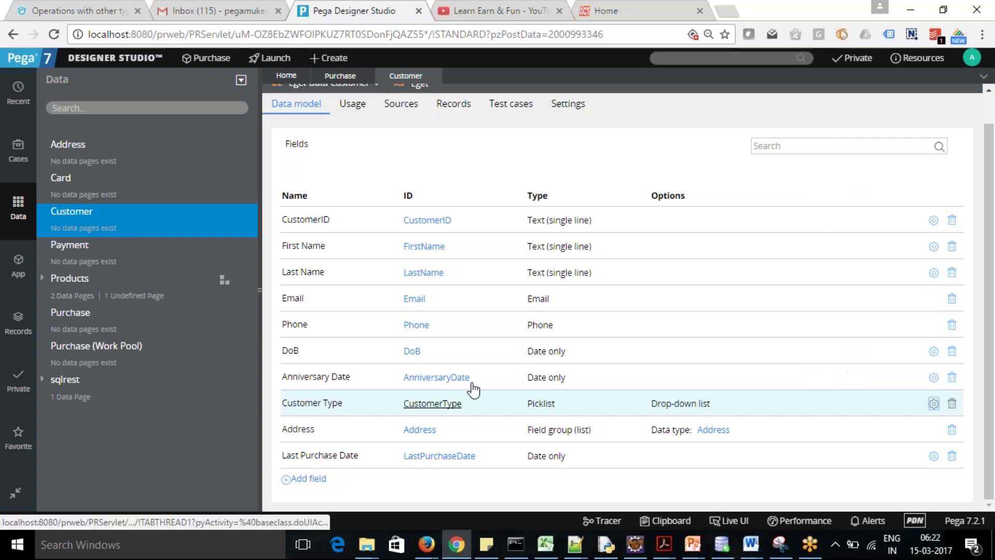
Open the Customer data type's CustomerType property and review its display settings and prompt values
click(435, 404)
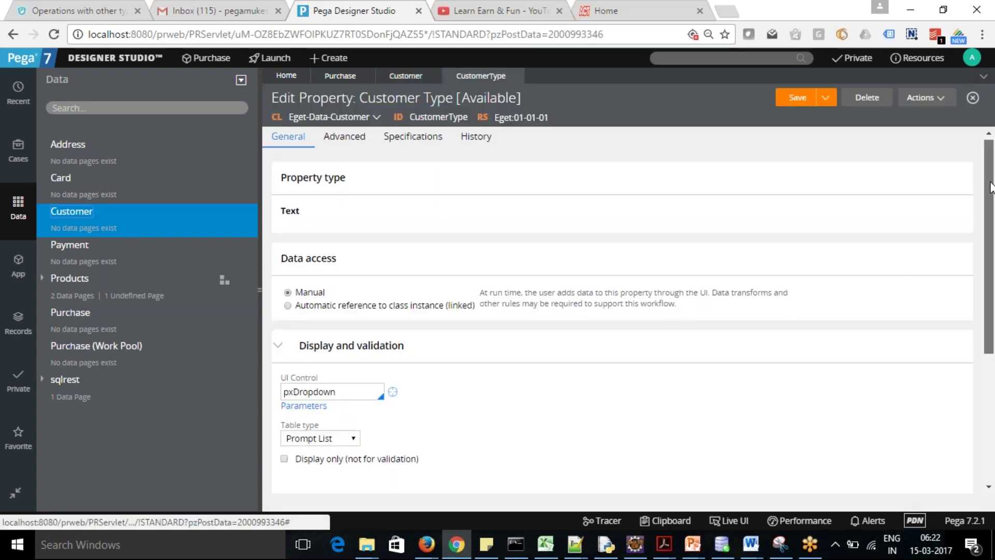
scroll(991, 187, down, 5)
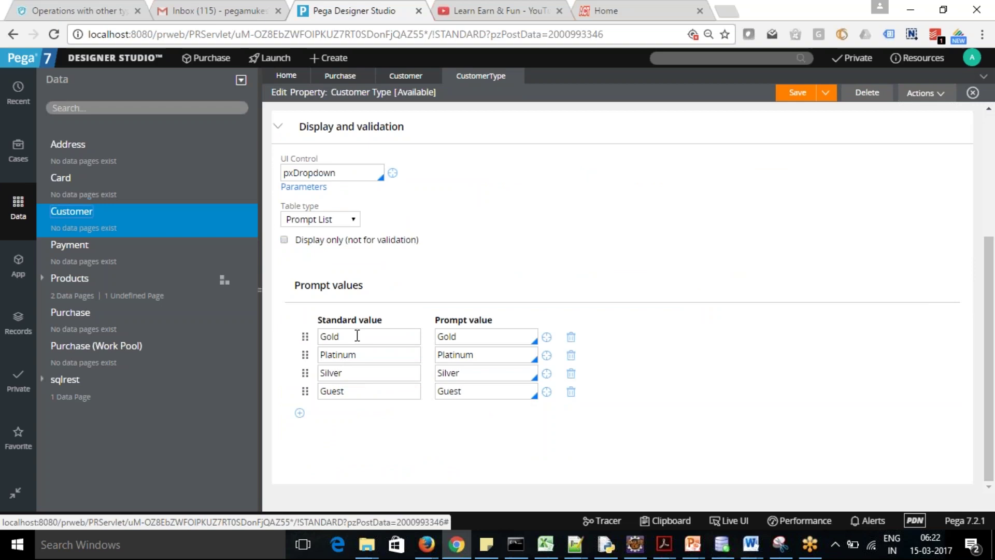
click(358, 356)
click(351, 373)
click(351, 393)
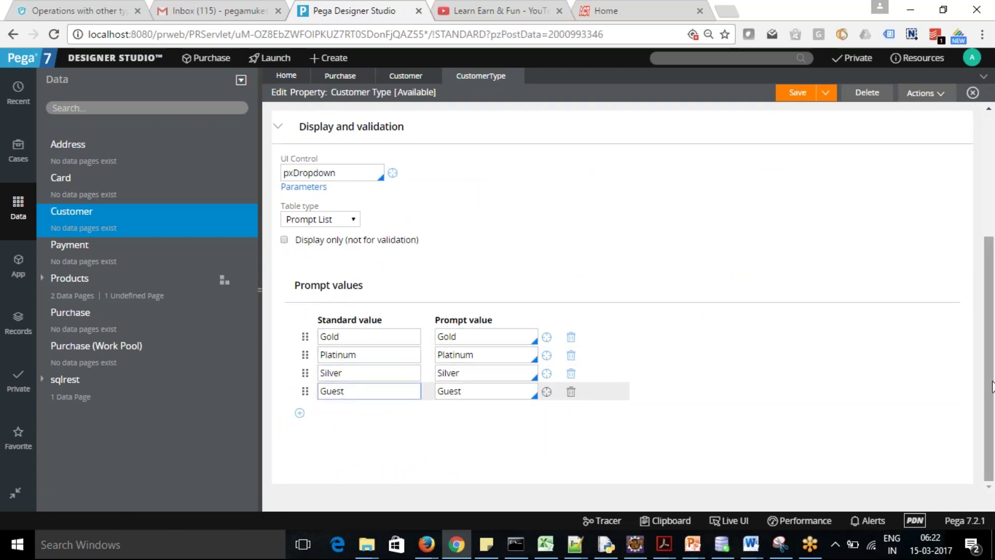
drag(992, 386, 992, 342)
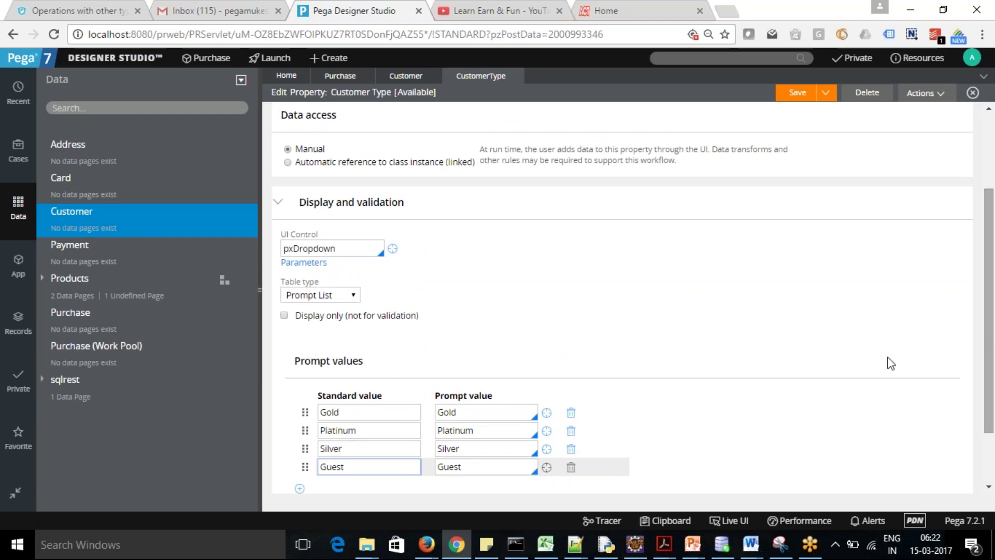
Open the .TotalAmount declare expression from the Purchase class's decision rules and inspect its source property
click(13, 269)
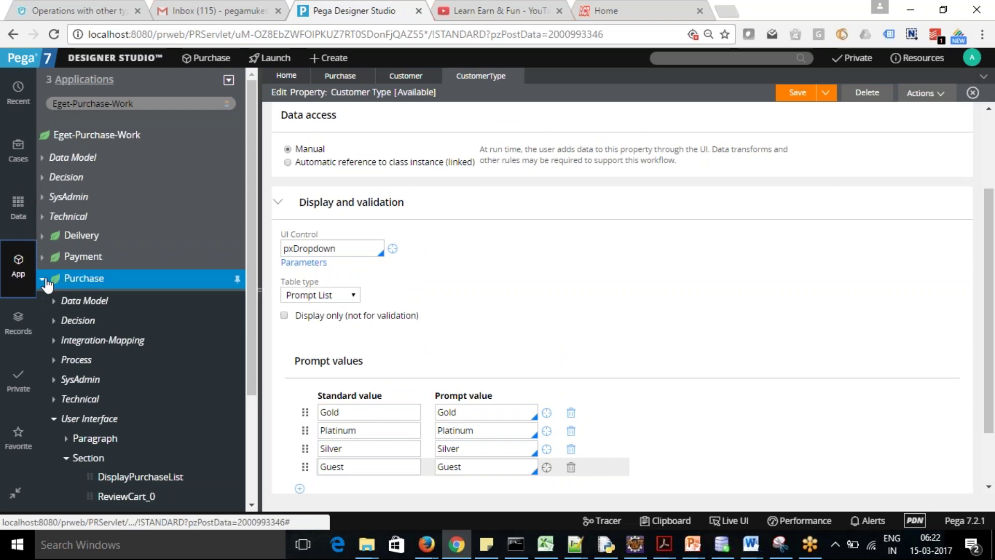
click(42, 280)
click(42, 279)
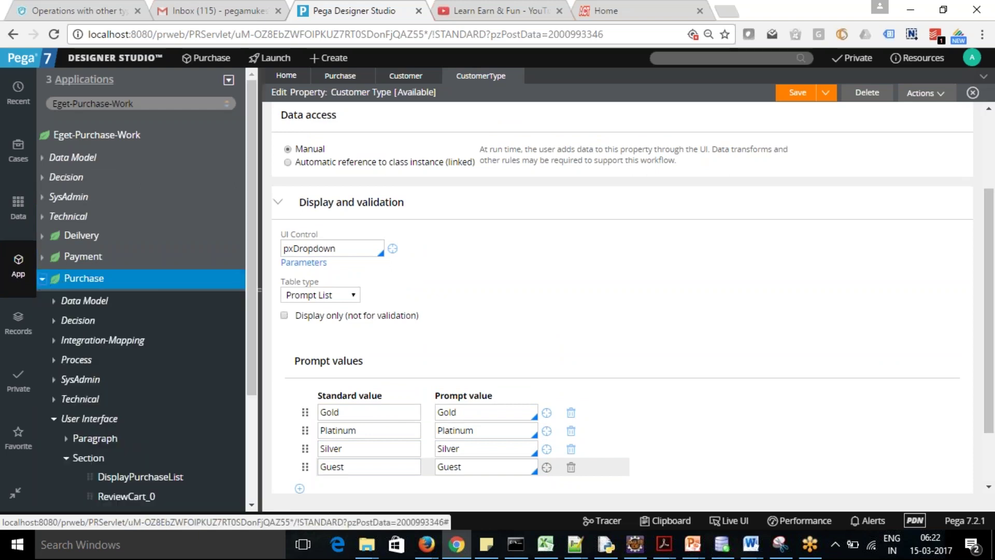
drag(253, 312, 253, 375)
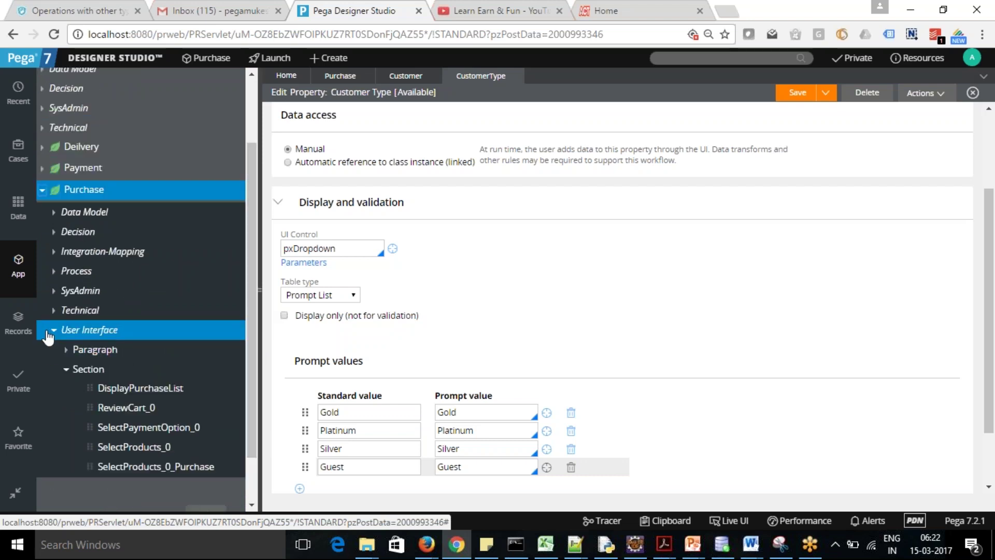
click(53, 231)
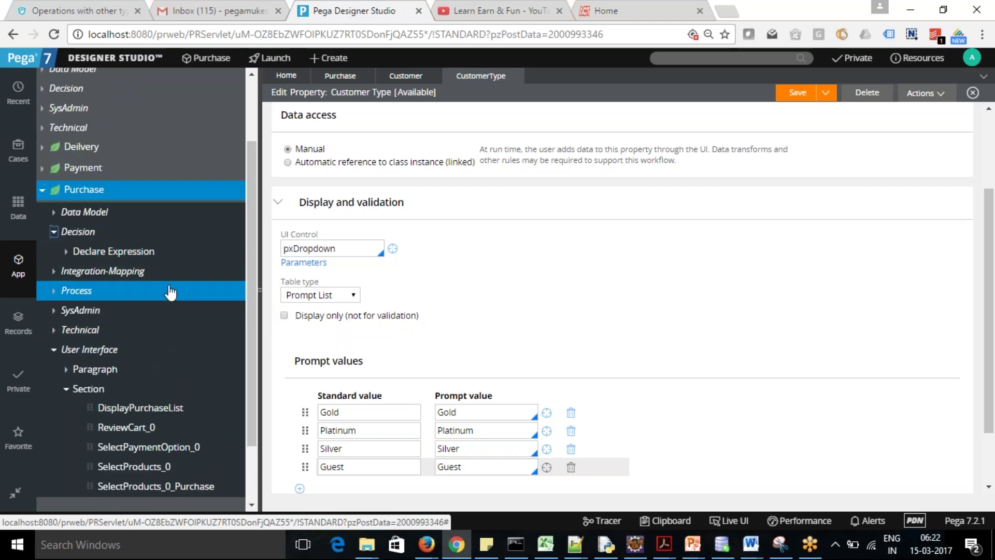
click(66, 251)
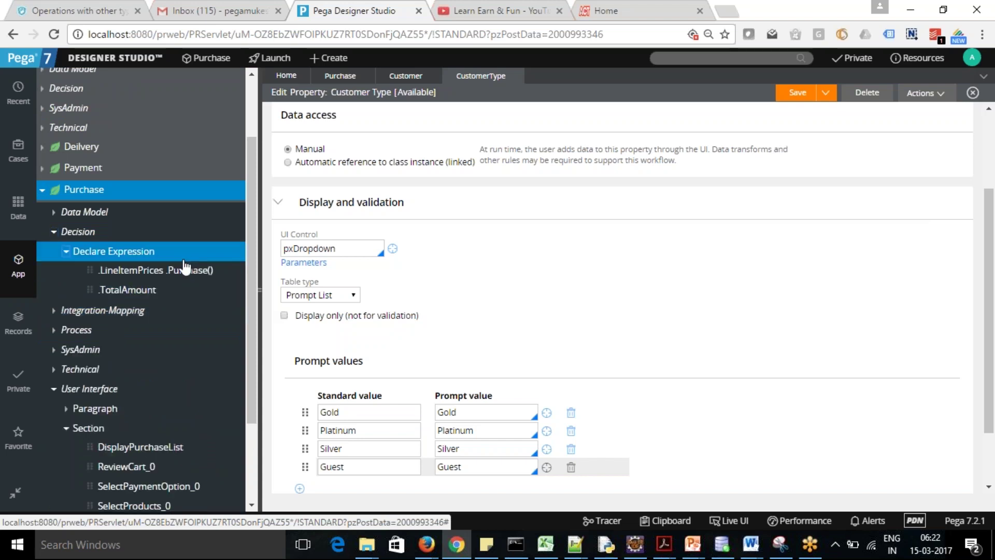
click(127, 290)
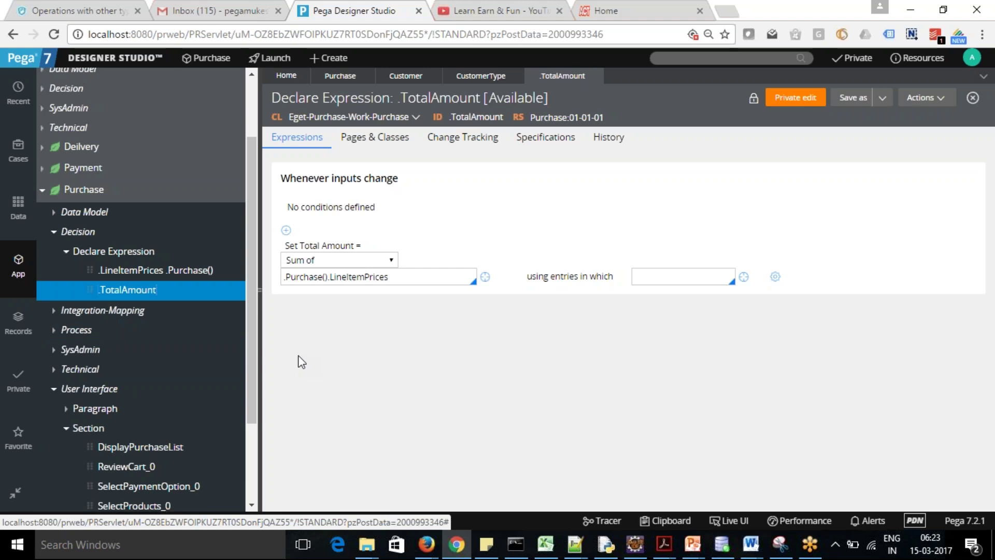
click(397, 279)
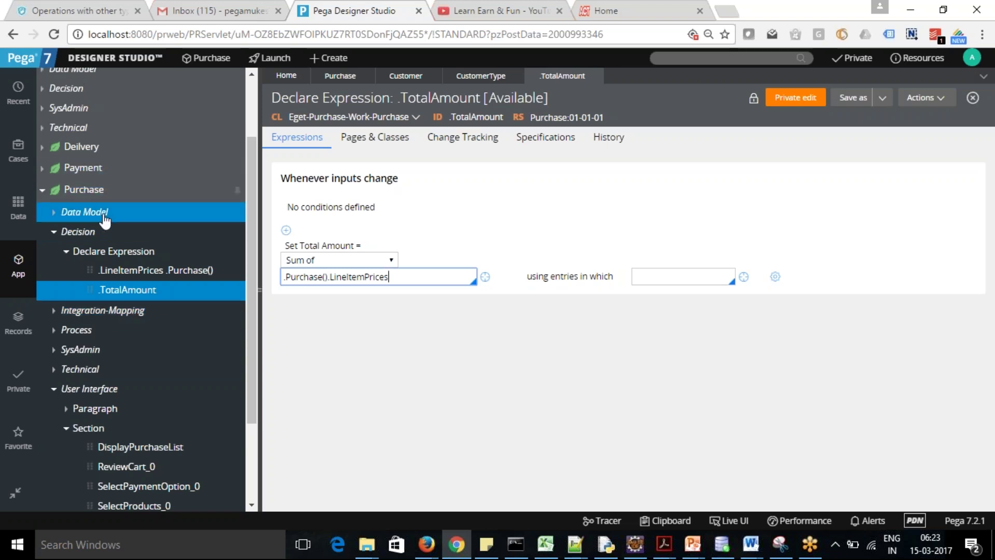
Start a new property in the Eget-Purchase-Work data model, labelled Discounts, in the Purchase ruleset version 01-01-02
click(153, 318)
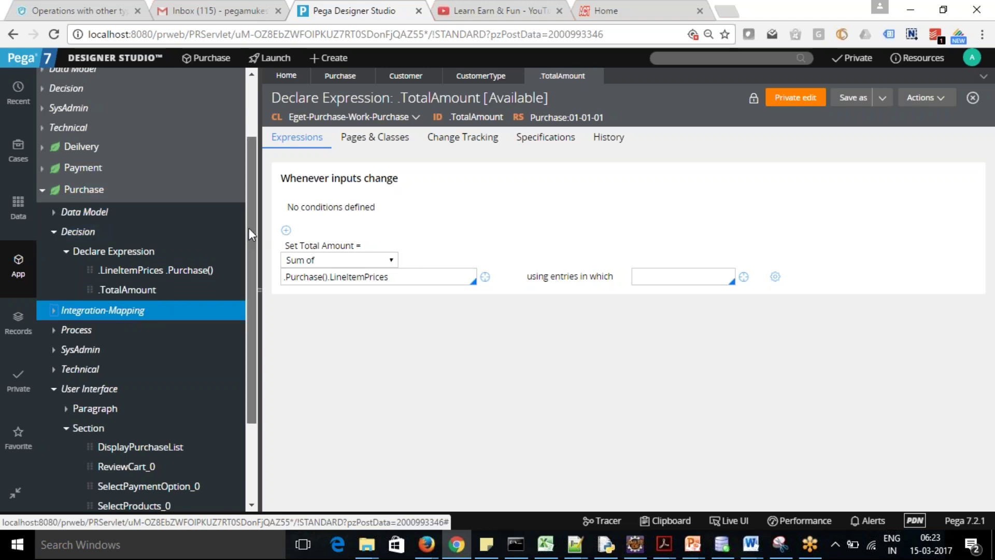
scroll(249, 228, up, 1)
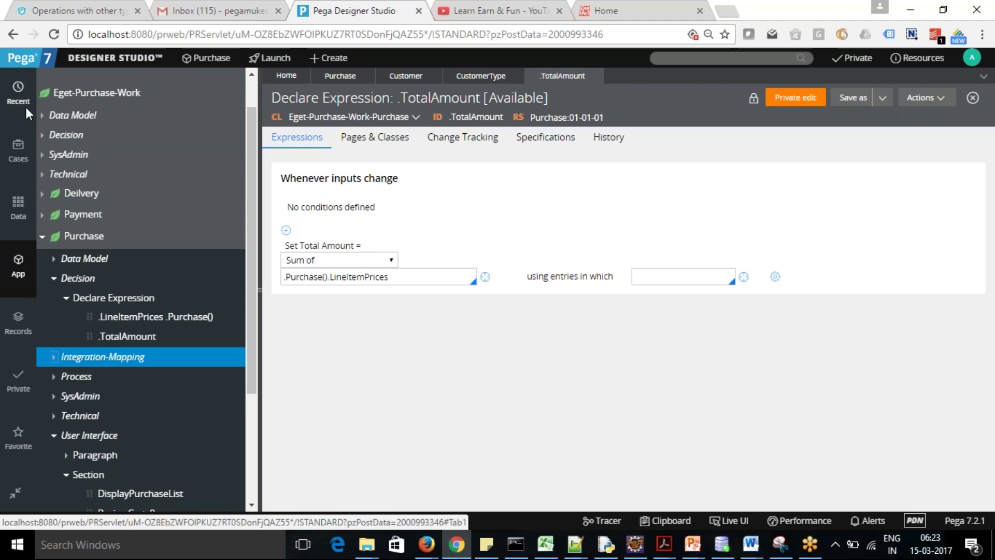
click(42, 115)
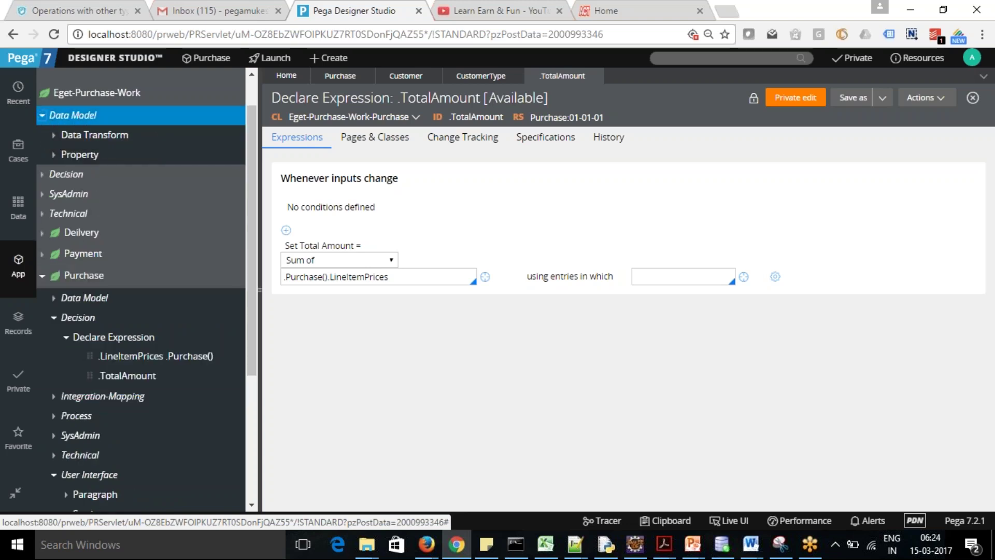
right_click(50, 121)
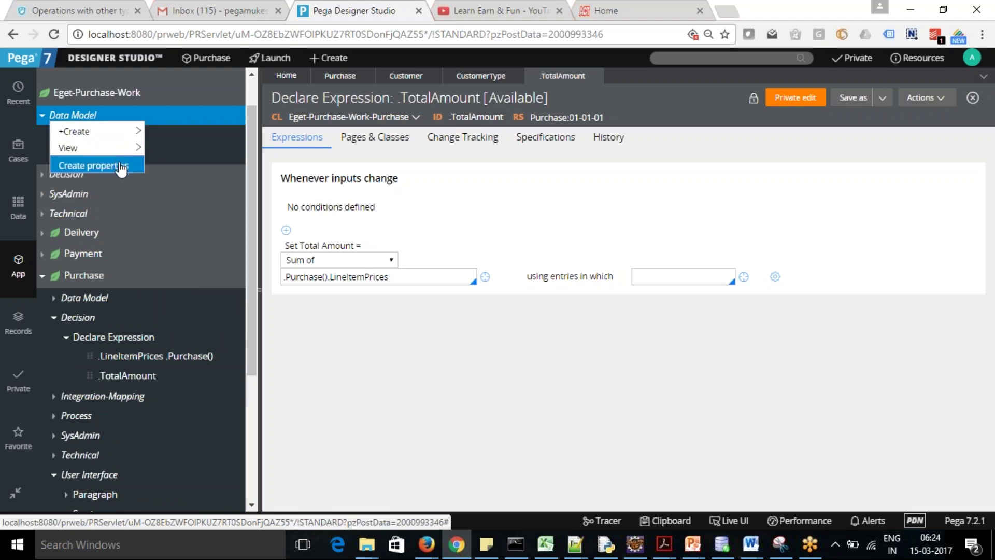
mouse_move(129, 133)
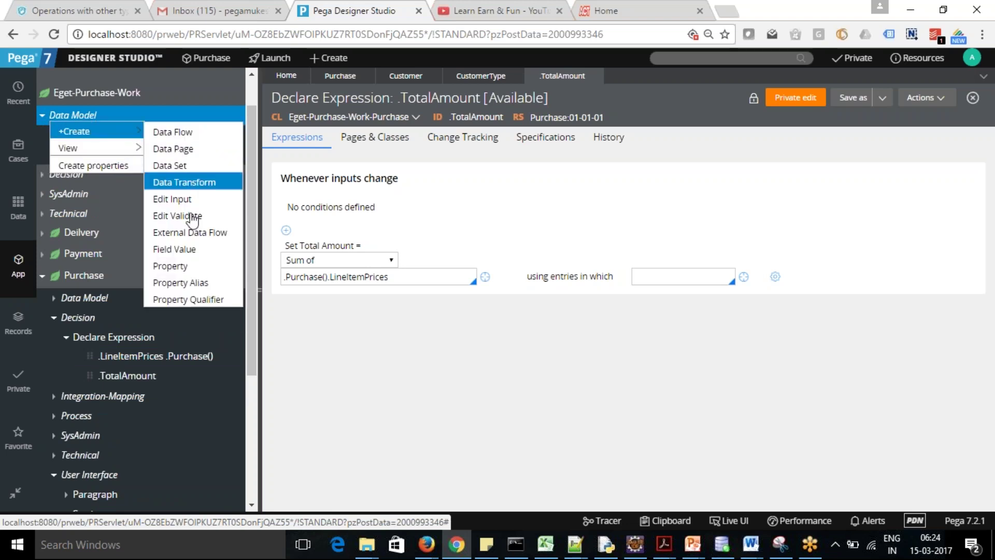
click(194, 267)
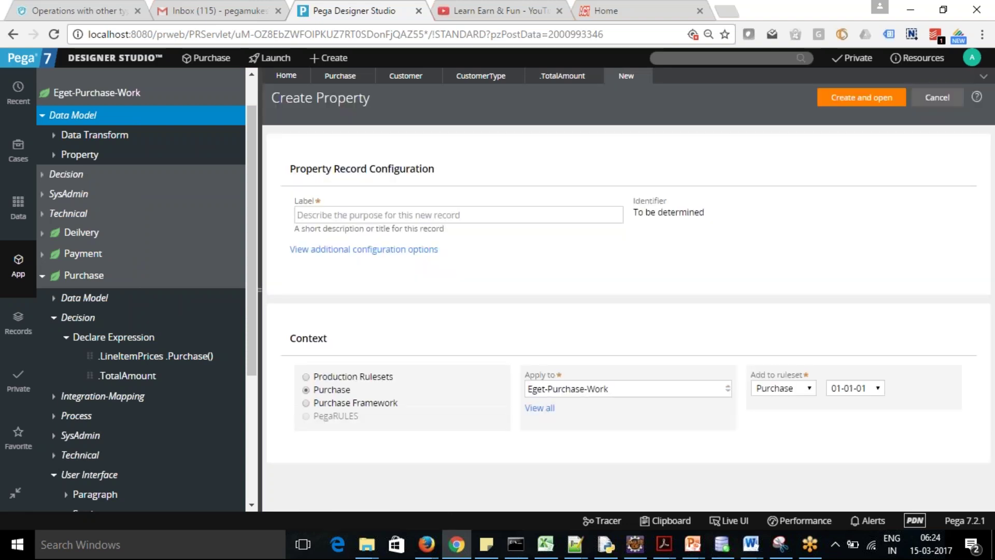
click(413, 212)
text(Discount)
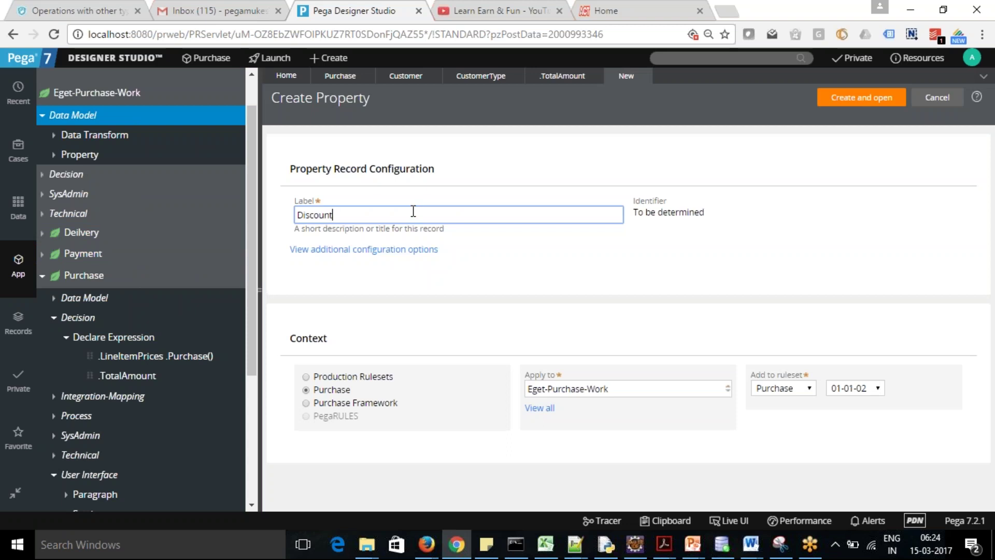
text(s)
key(Tab)
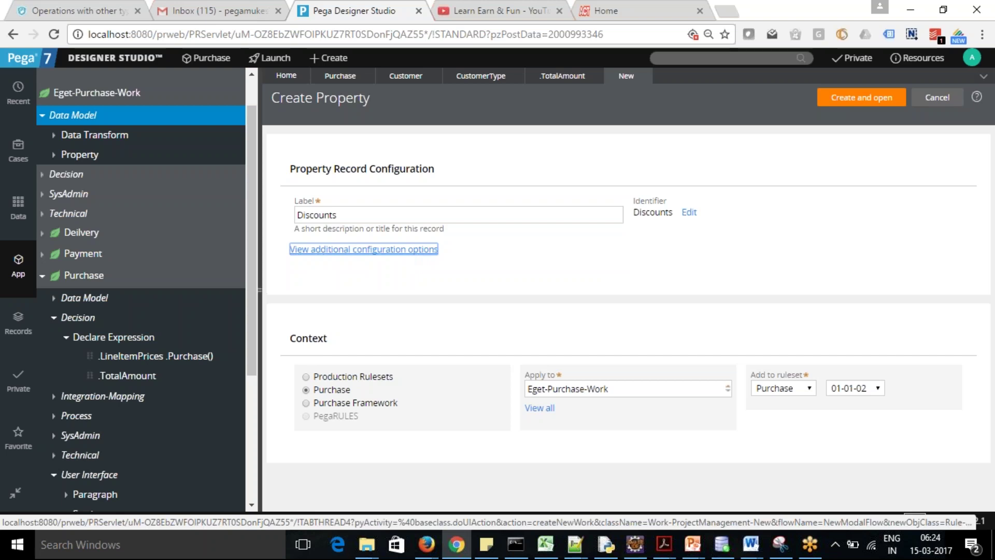
Set the Discounts property's data type to Decimal, check its context, and create and close the record
click(383, 249)
click(366, 293)
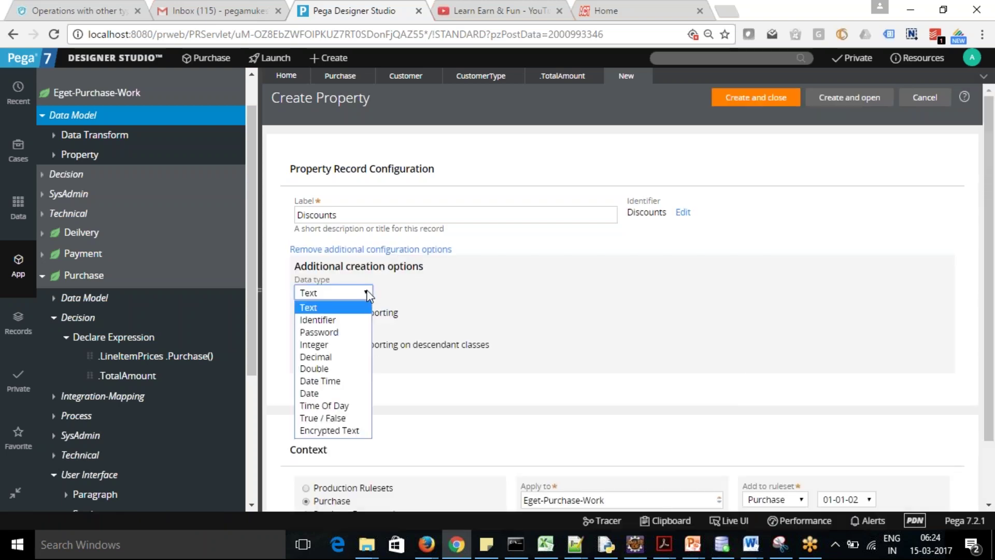
click(344, 361)
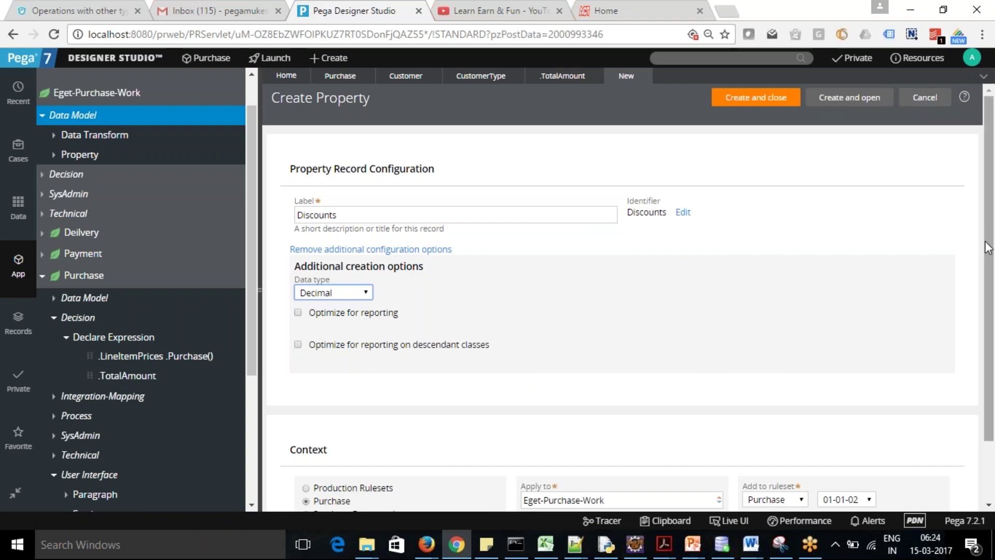
scroll(993, 306, down, 1)
drag(993, 306, 993, 337)
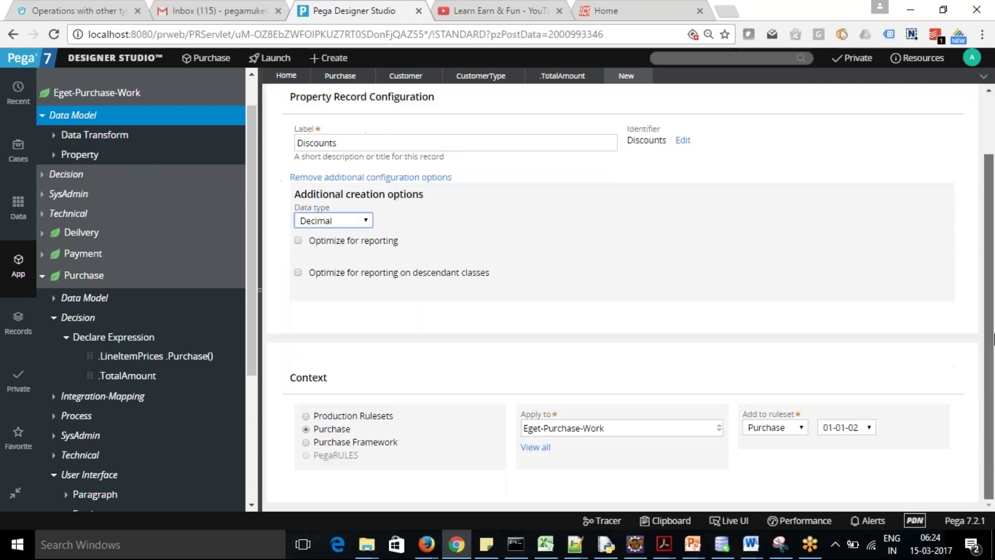
scroll(993, 325, up, 3)
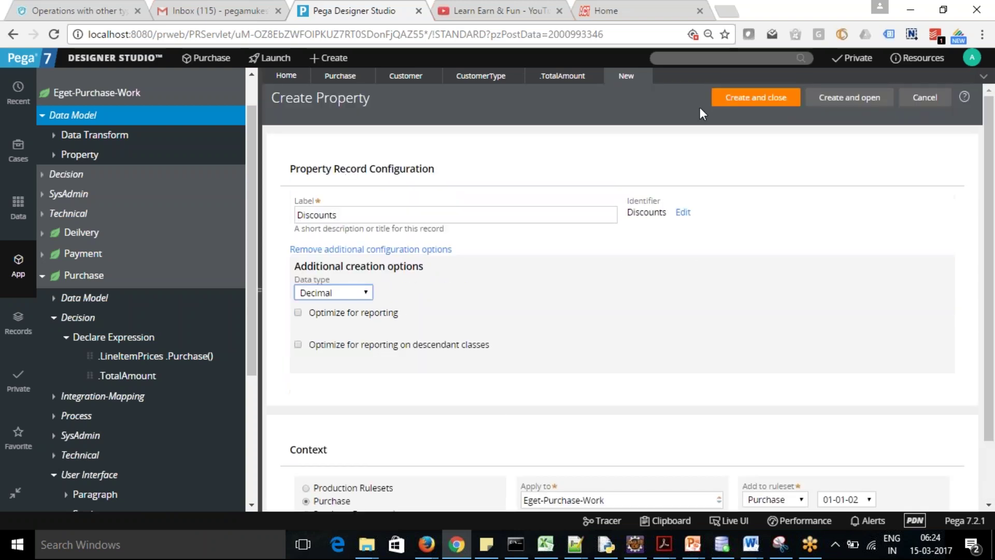
click(749, 97)
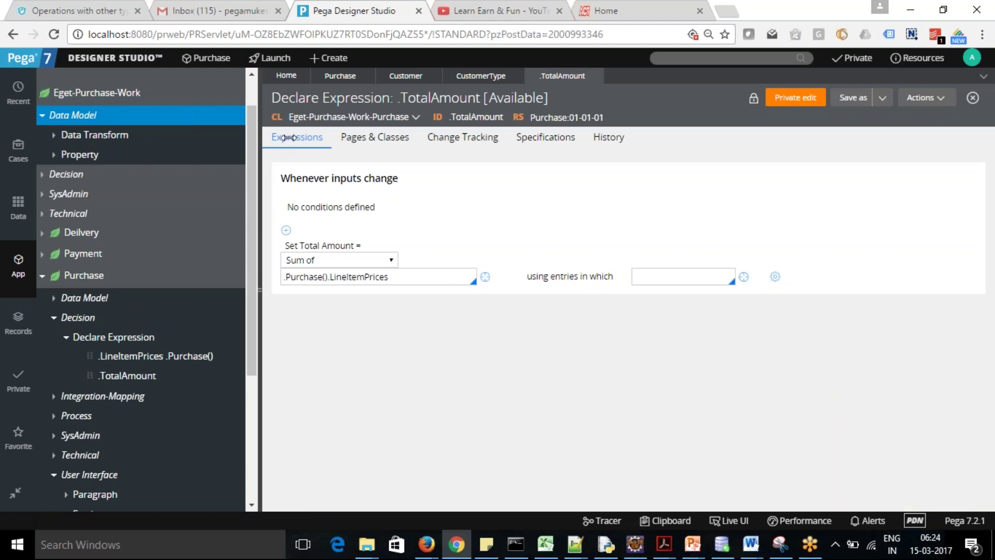
Search the rules for Discounts, then repeat the search as old:Discounts
click(740, 58)
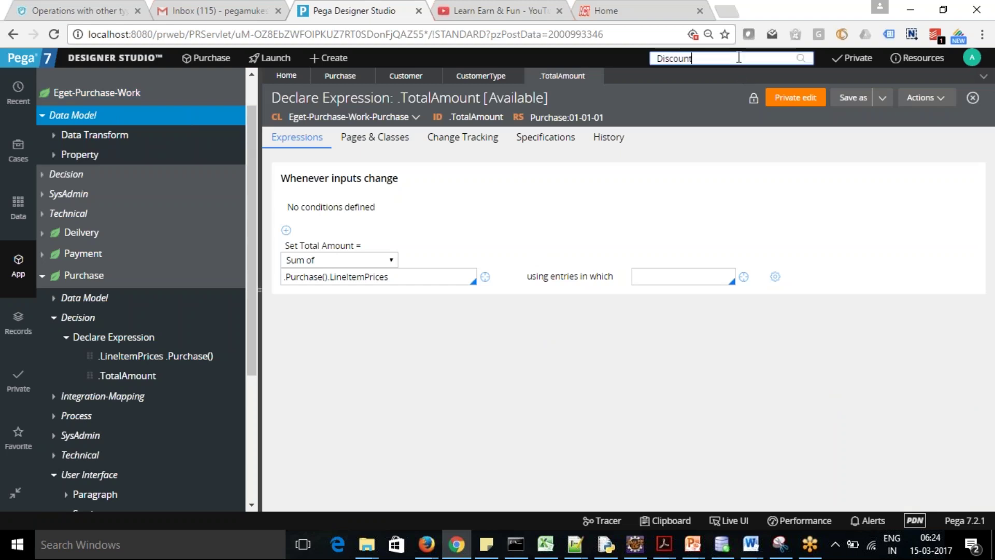
key(Return)
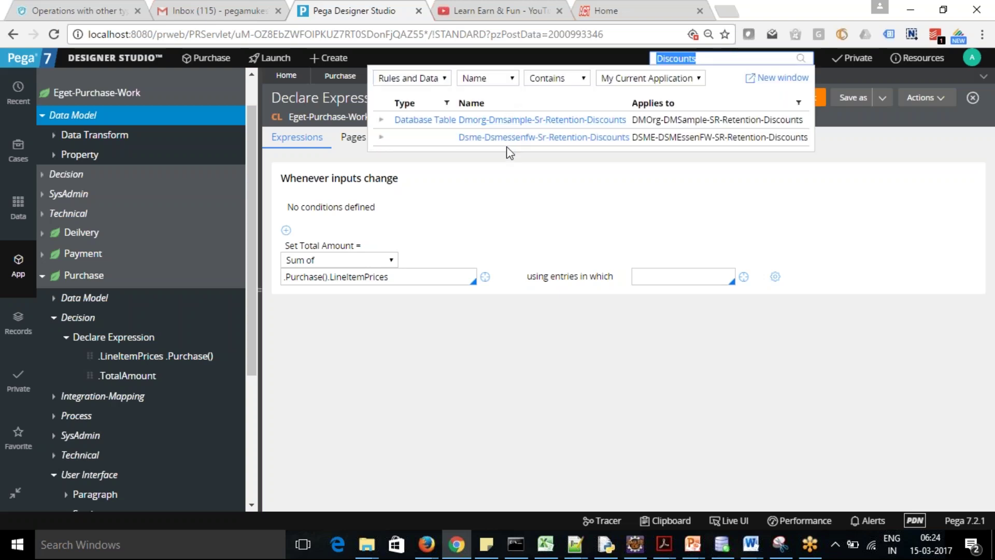
click(657, 59)
text(old:)
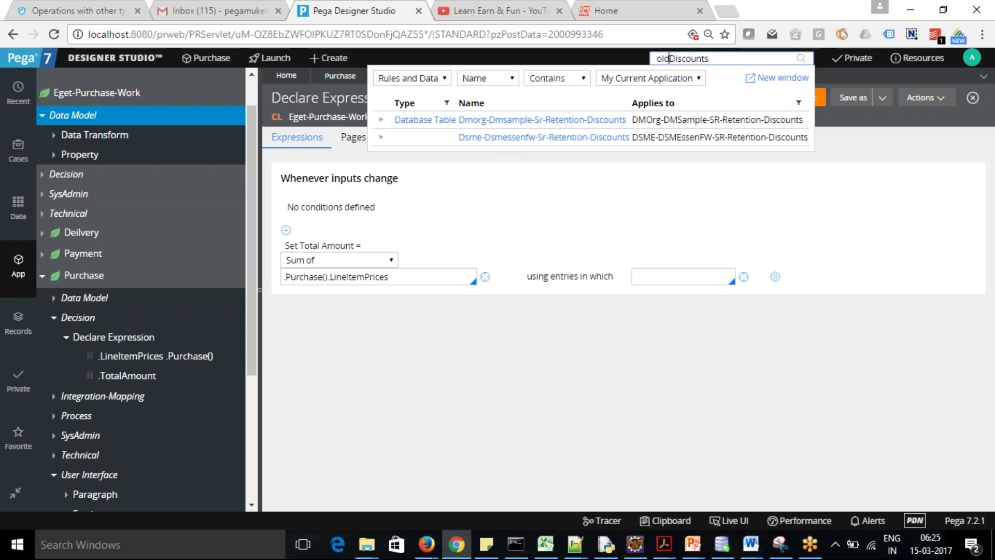
key(Return)
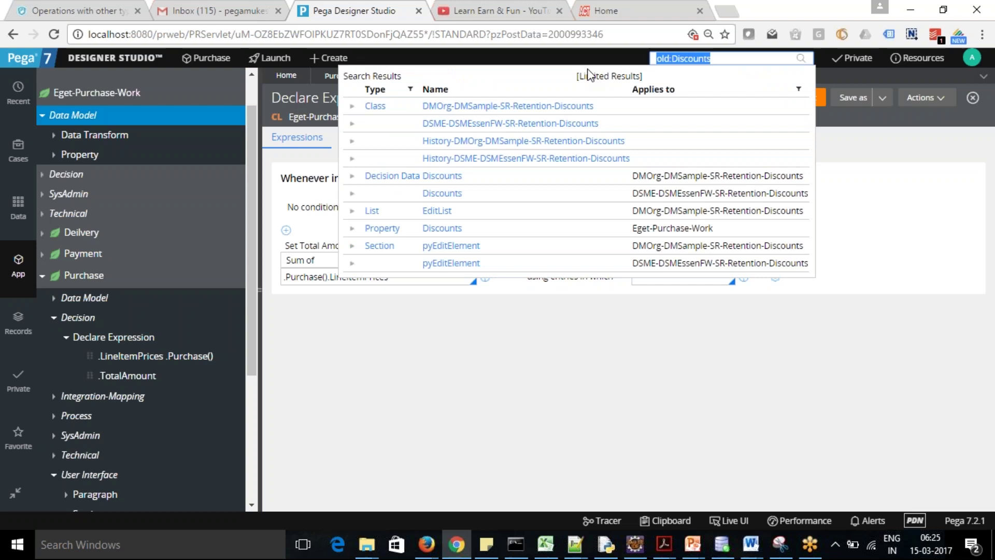
Open the Discounts property of the Eget-Purchase-Work class from the search results and review its definition
click(446, 228)
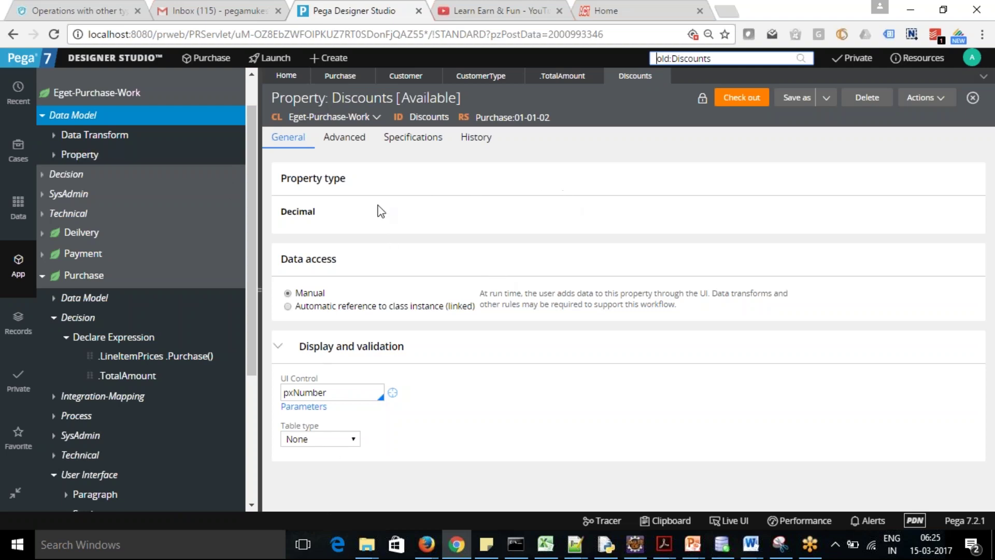
drag(250, 222, 250, 229)
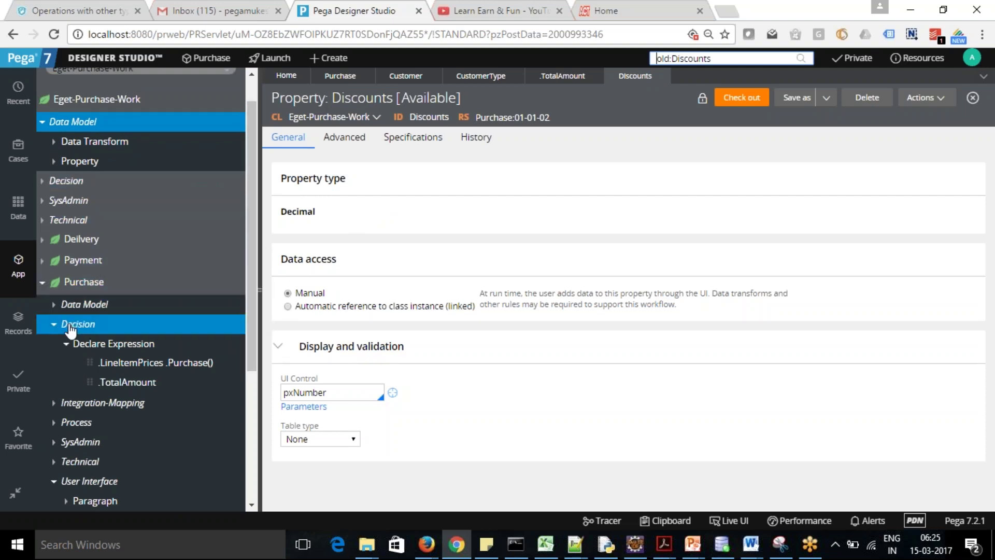
mouse_move(251, 278)
mouse_down()
mouse_move(252, 321)
mouse_move(253, 292)
mouse_up()
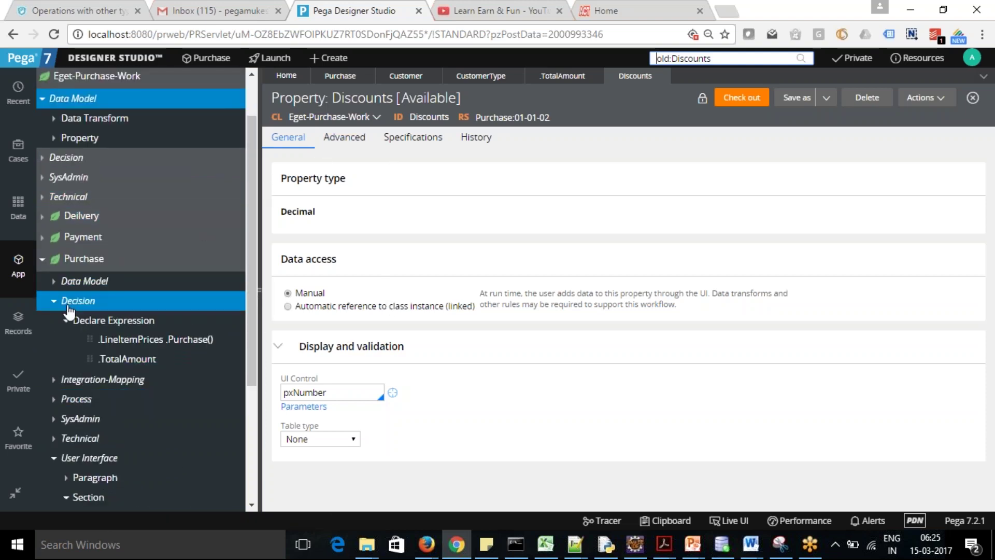
Create and open a data transform labelled SetDiscounts in the Eget-Purchase-Work data model, in the Purchase ruleset version 01-01-02
click(44, 263)
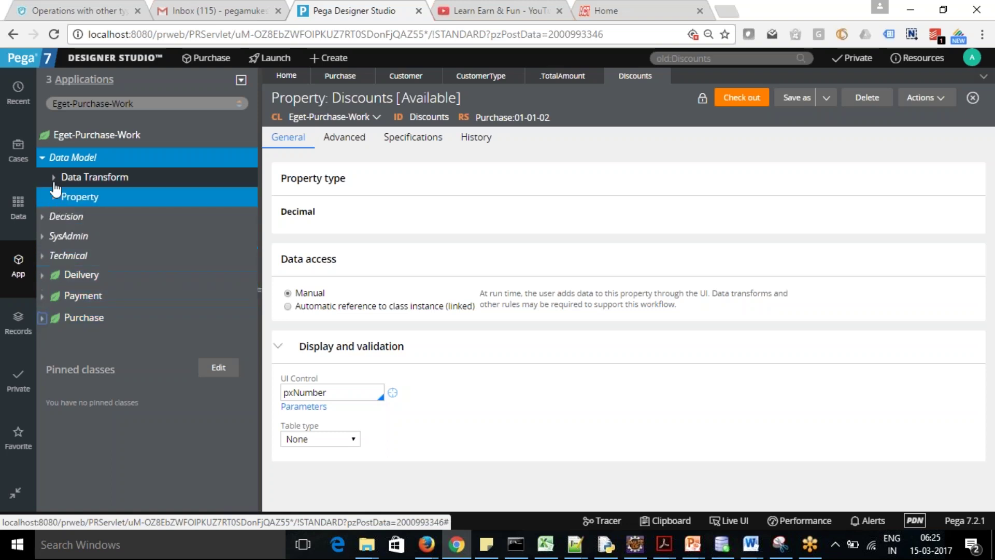
click(54, 177)
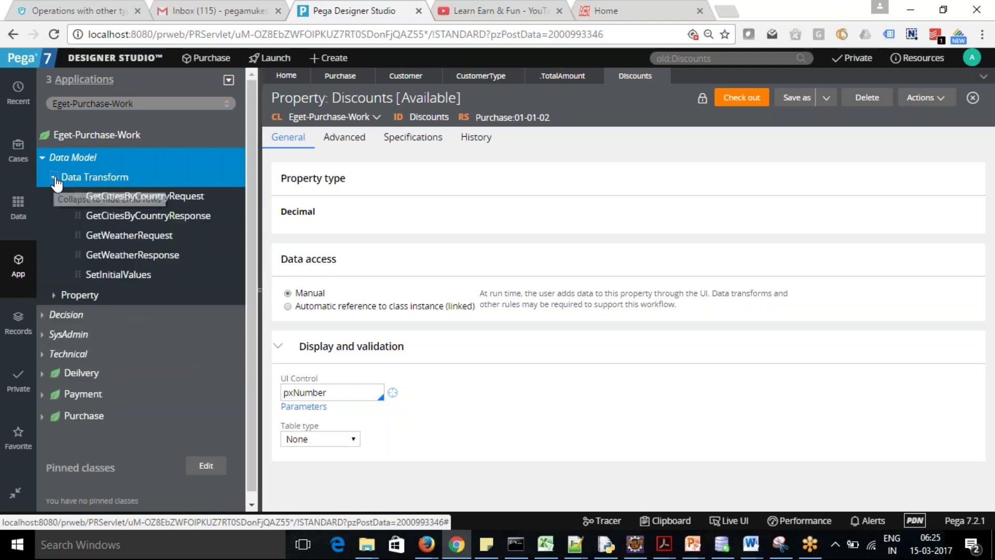
right_click(91, 183)
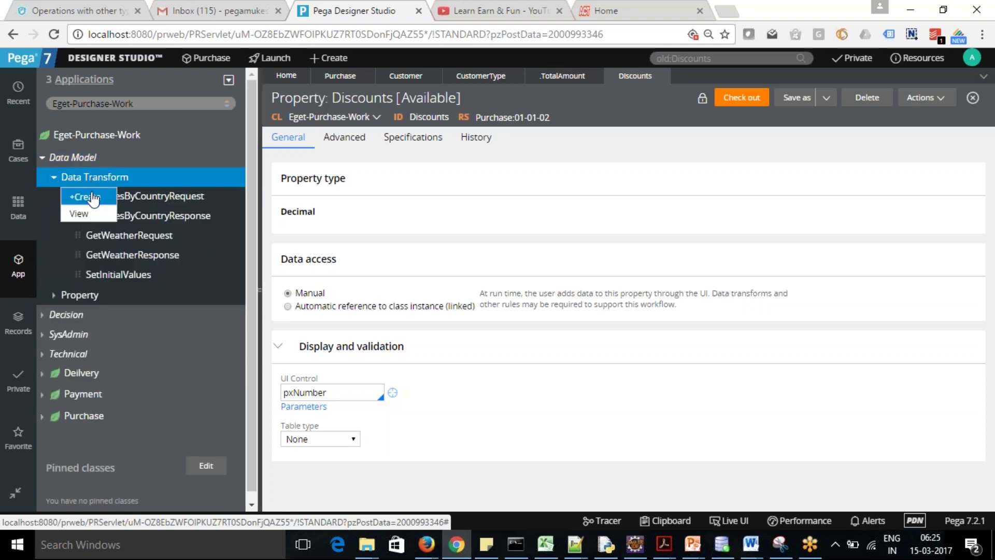
click(93, 199)
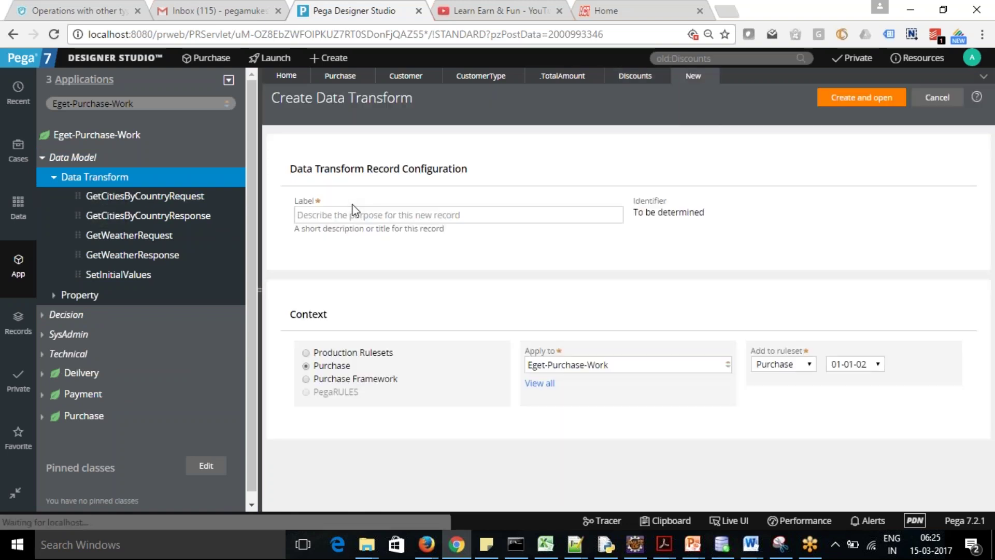
drag(351, 204, 352, 221)
click(402, 220)
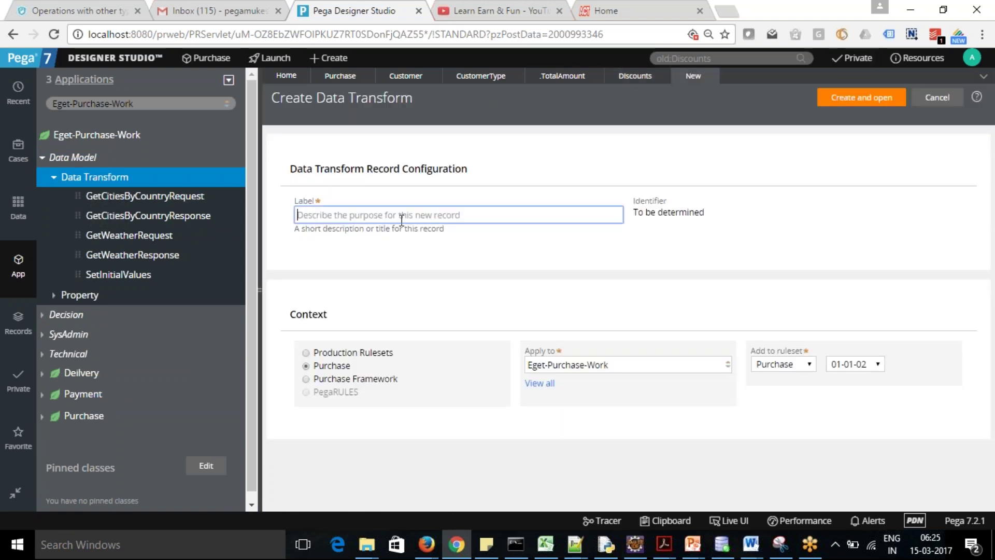
text(SetDiscounts)
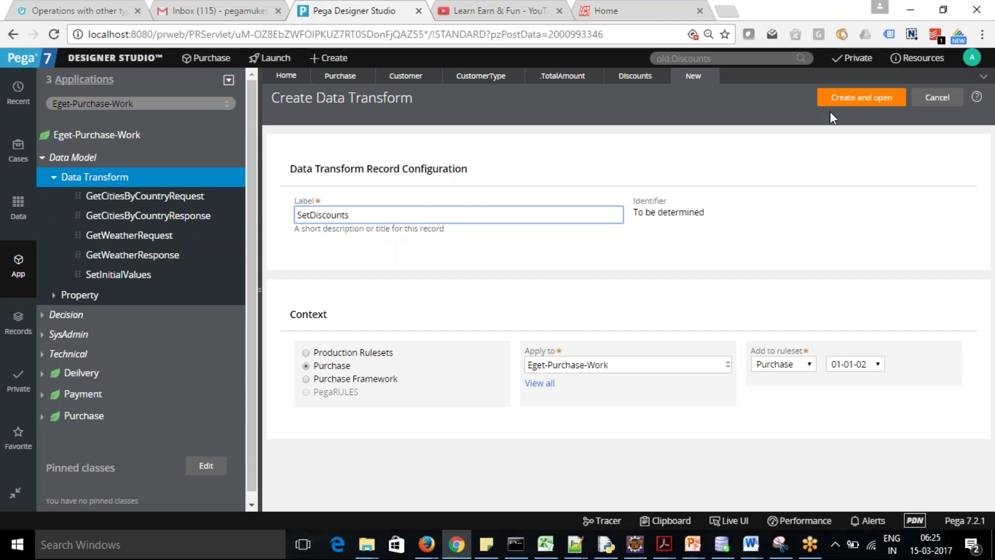
click(862, 99)
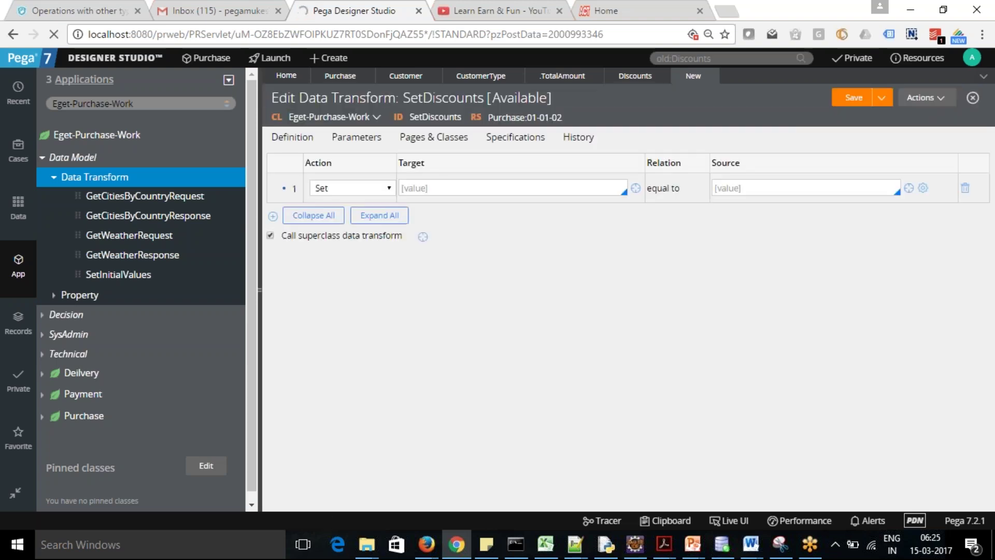
Make the SetDiscounts data transform set .Discounts equal to 0.0, and save the rule
click(464, 187)
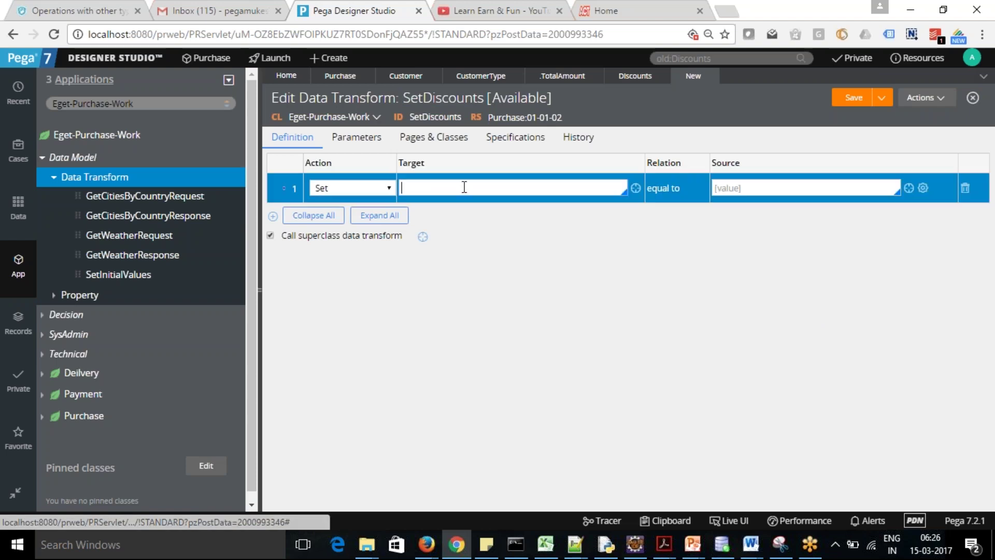
text(.Disc)
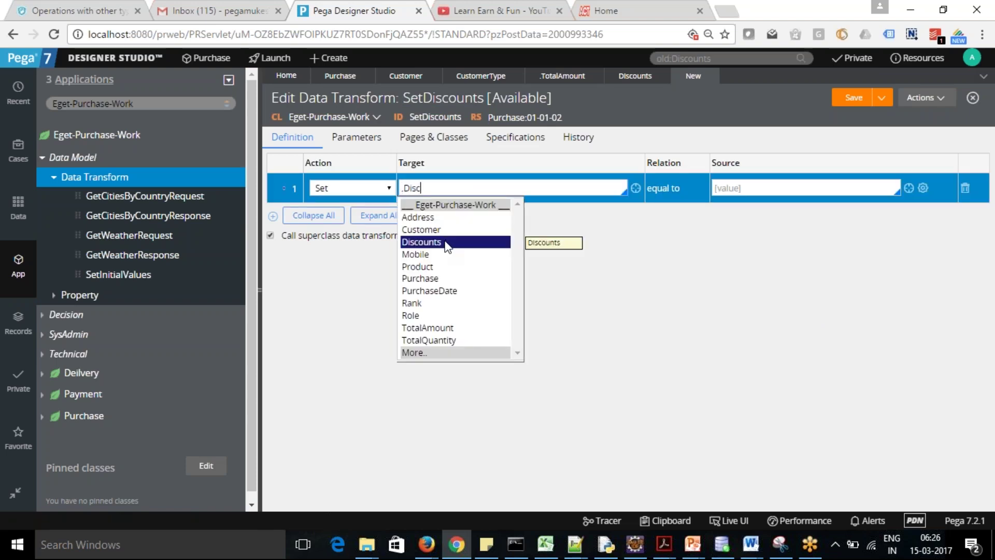
click(447, 242)
click(761, 191)
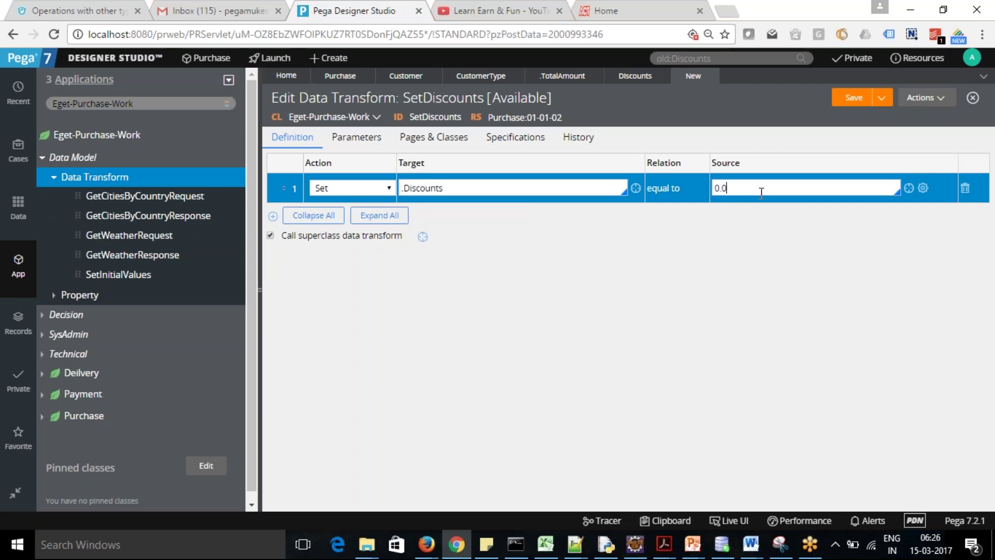
click(851, 98)
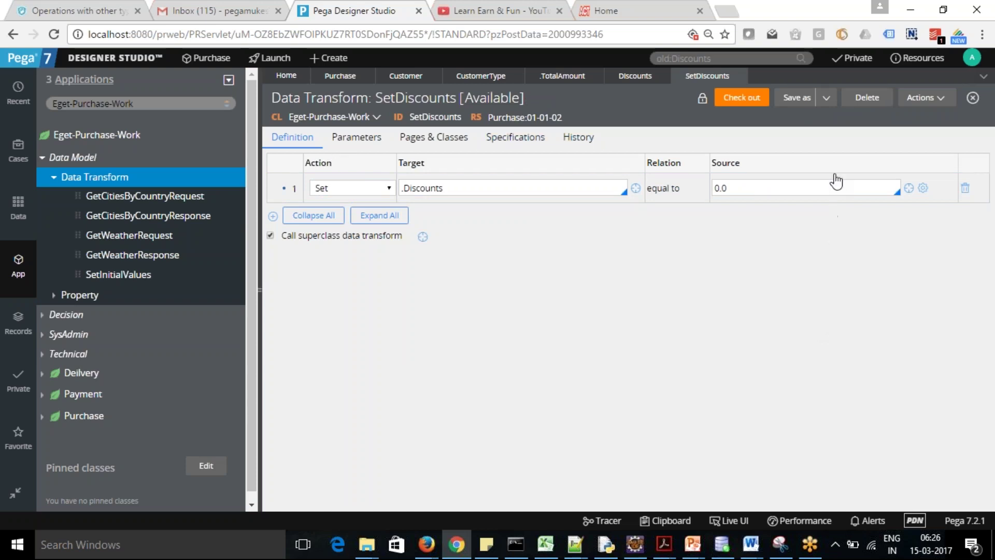
Start specializing the SetDiscounts data transform by circumstance, based on Property and Date
click(826, 97)
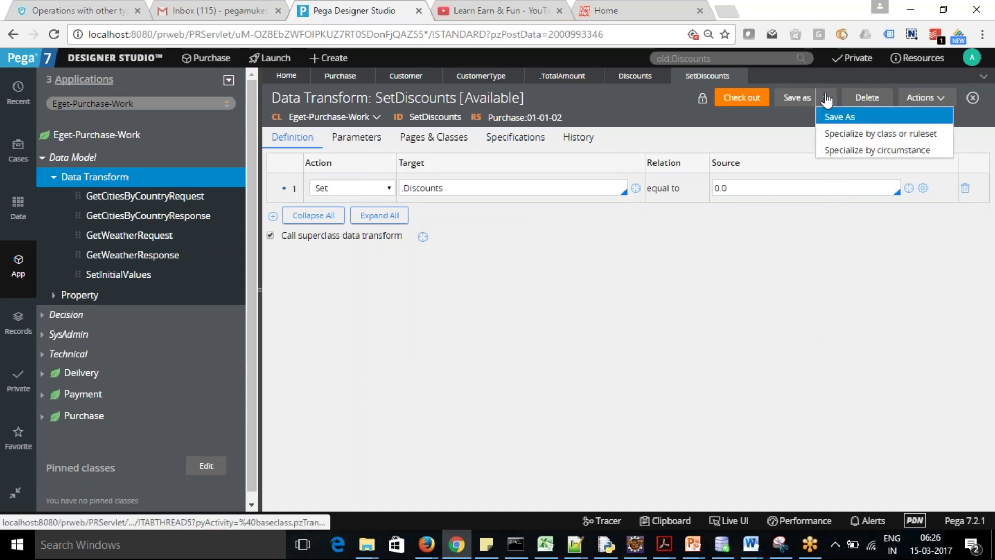
click(889, 151)
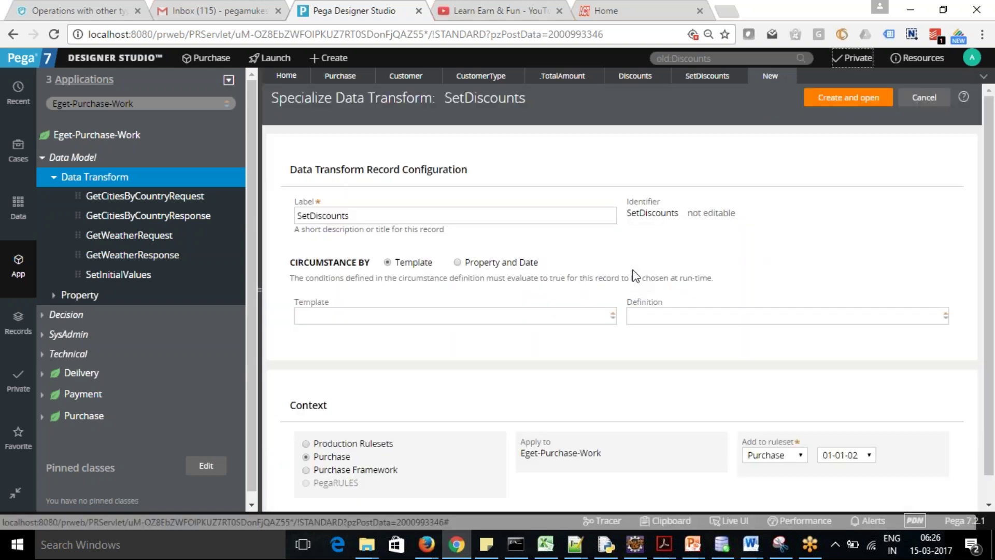
click(457, 263)
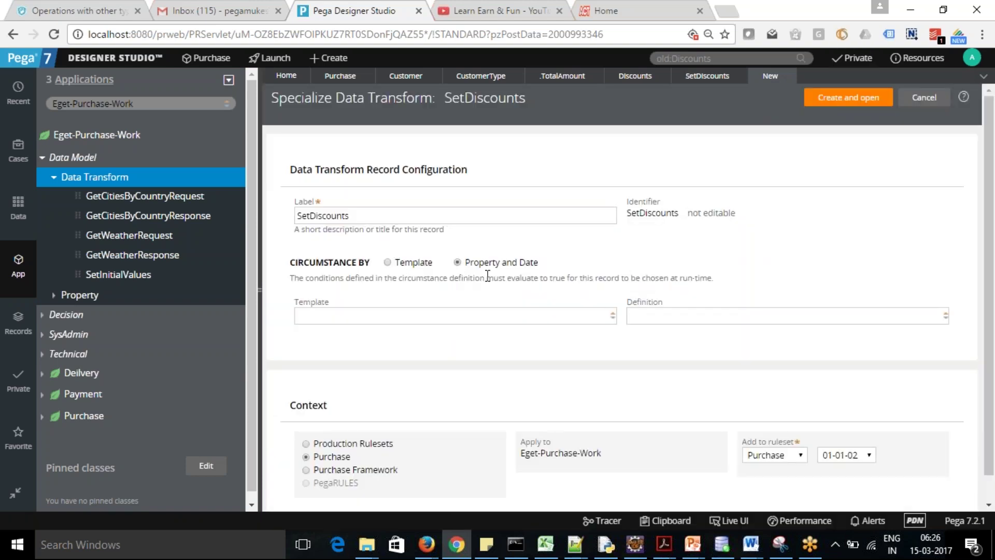
Set the circumstance property to .Customer.CustomerType for the specialized SetDiscounts record
click(471, 312)
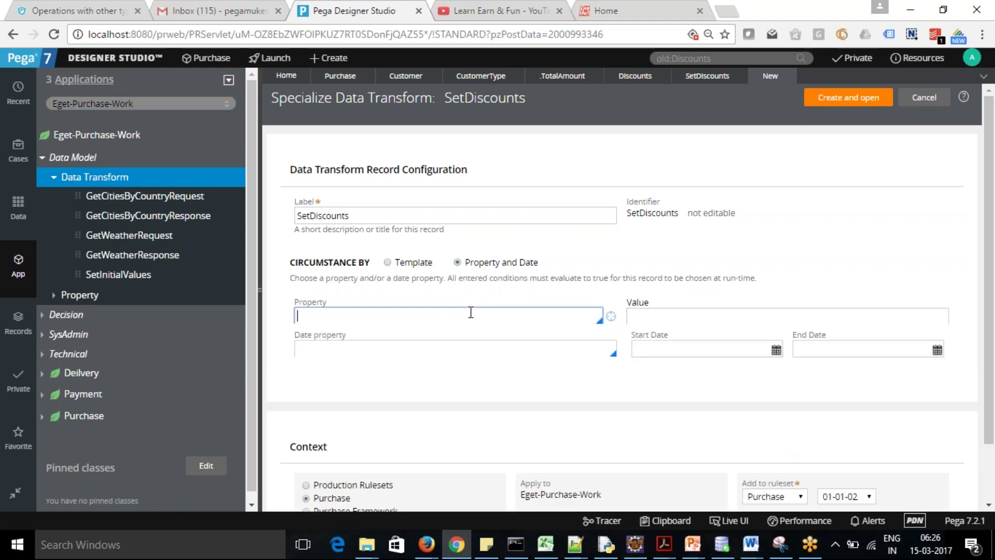
text(.)
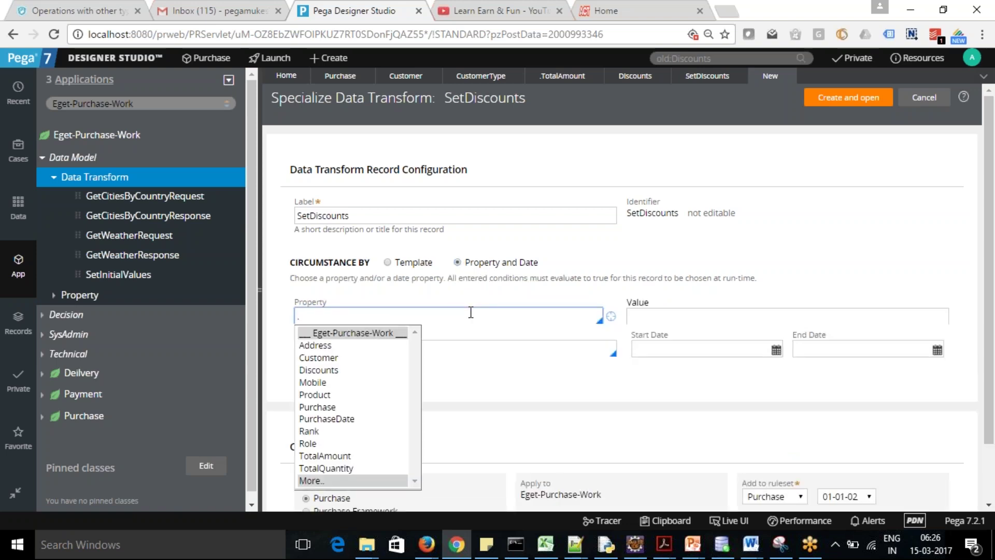
click(324, 362)
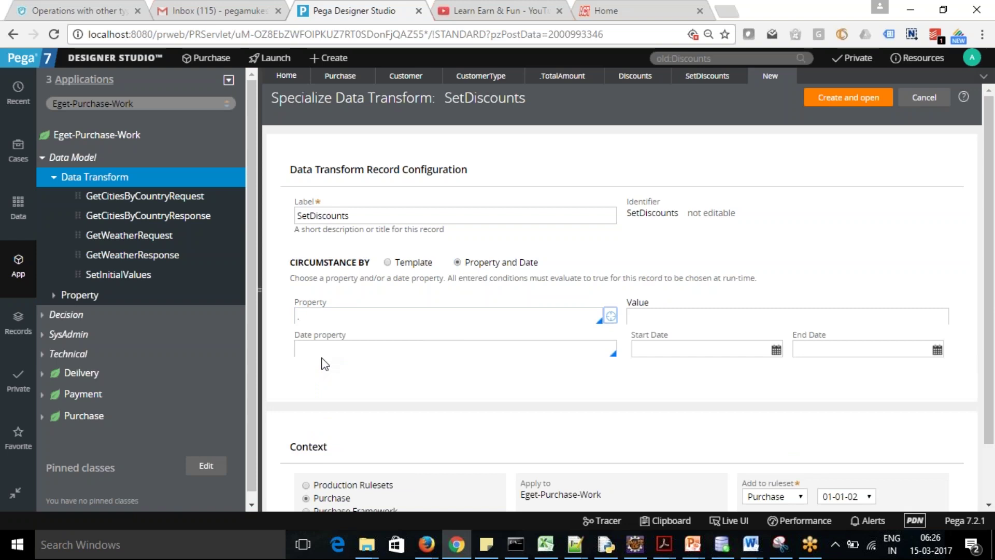
click(339, 317)
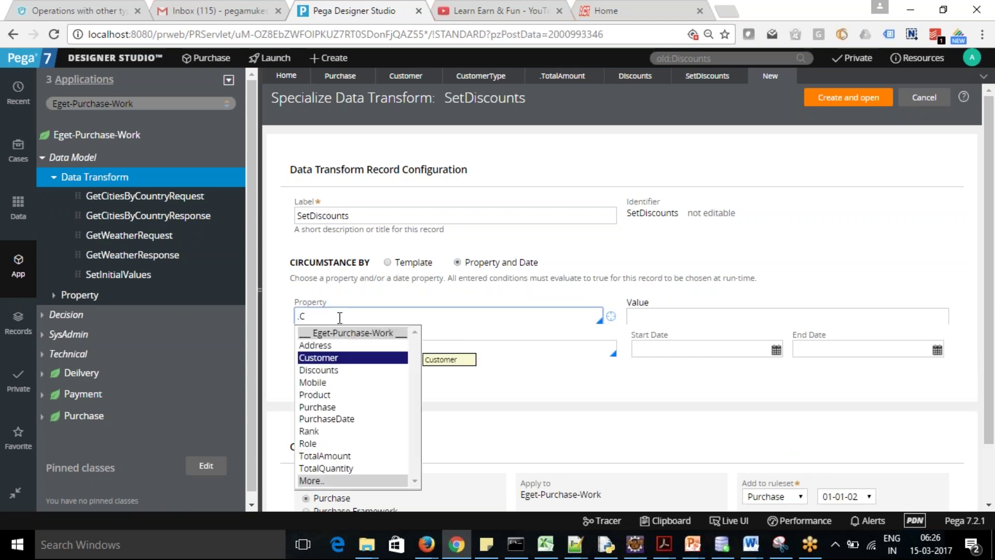
click(317, 363)
click(328, 317)
click(325, 363)
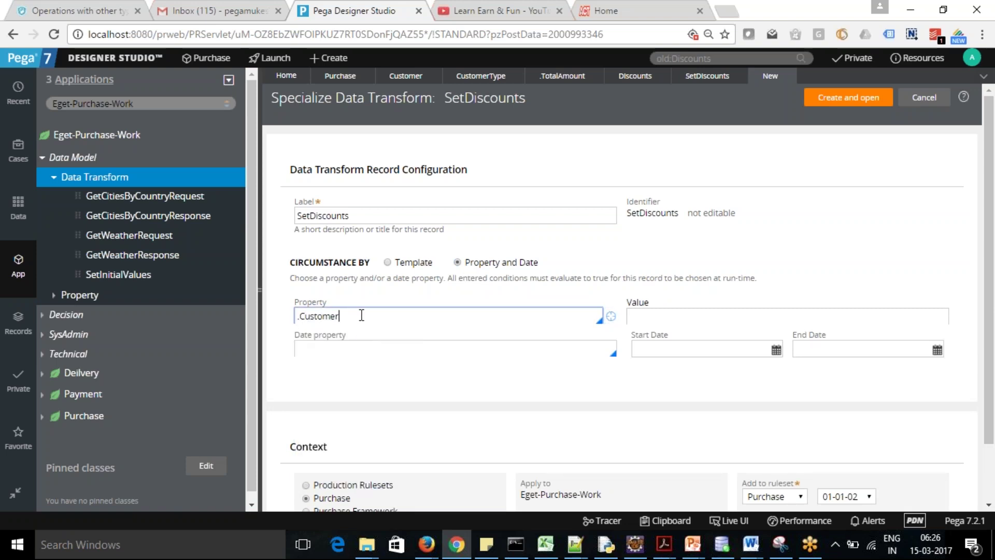
text(.)
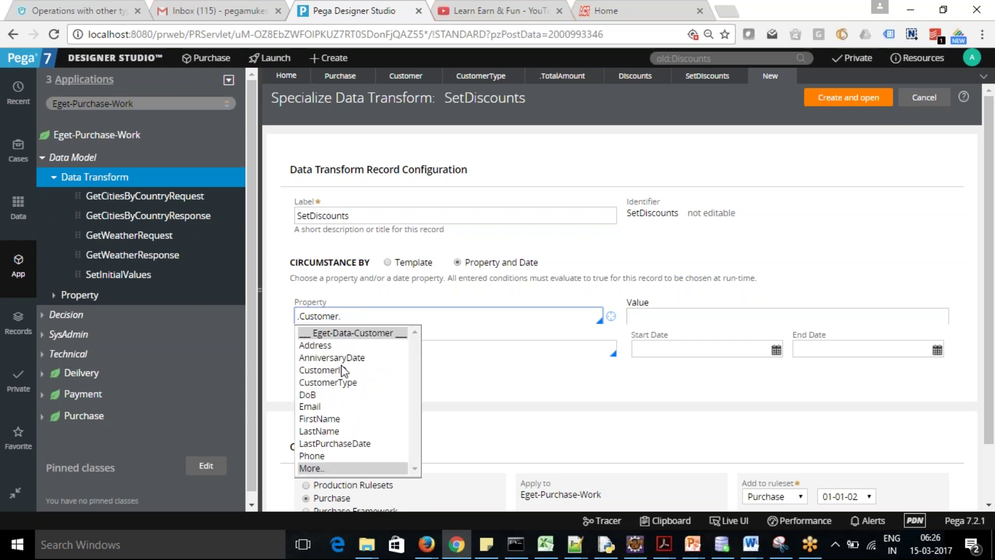
click(328, 384)
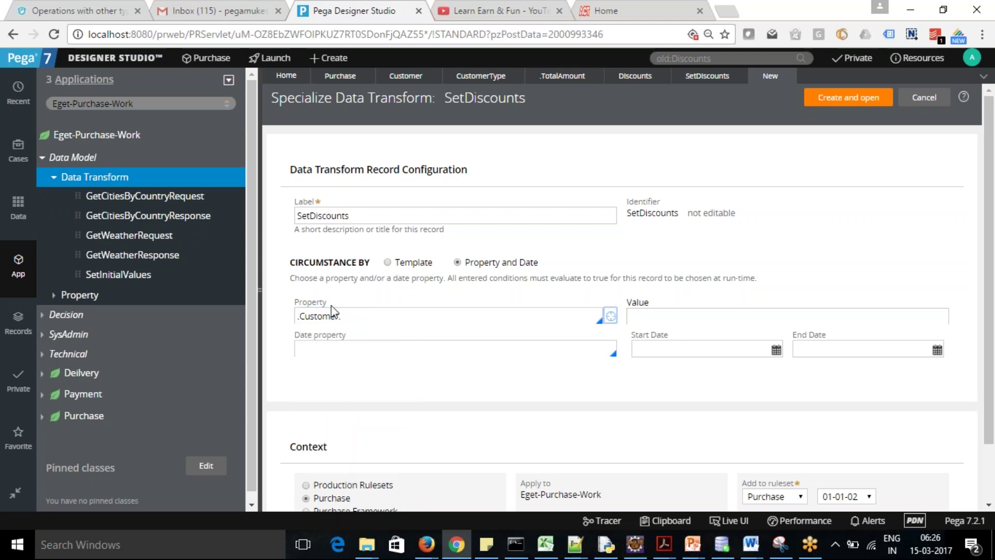
click(378, 314)
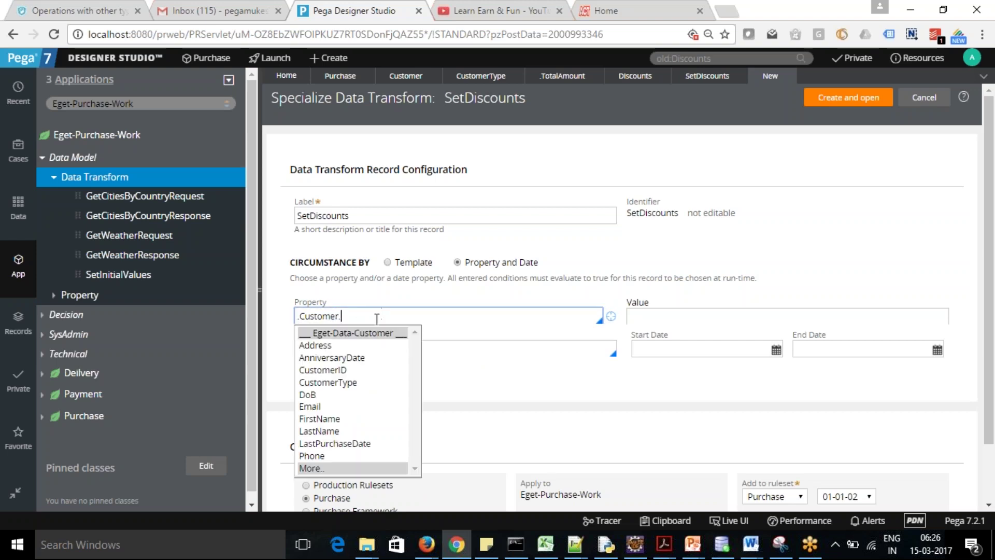
click(329, 383)
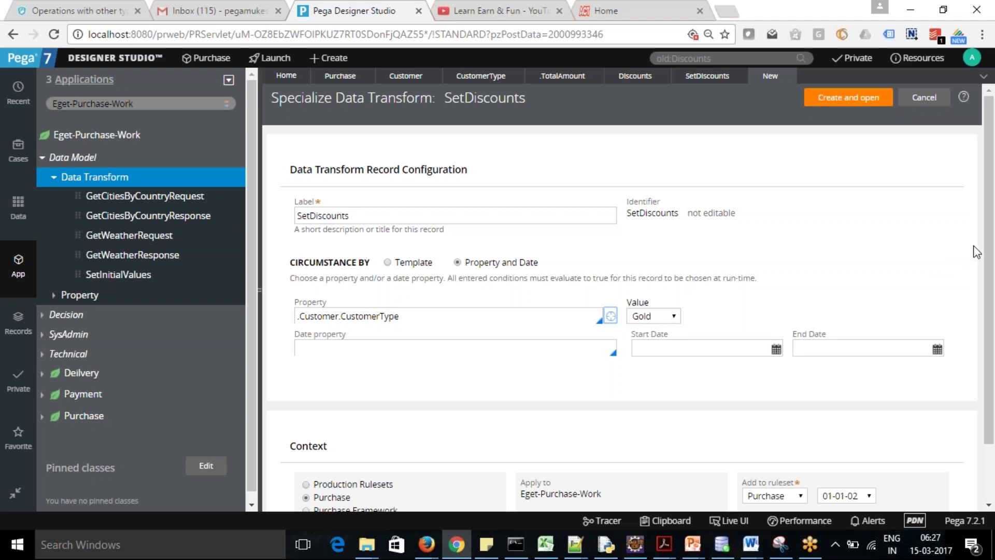
Check the record's context, then create and open the SetDiscounts specialization for the customer type Gold
scroll(990, 360, down, 2)
scroll(988, 307, up, 2)
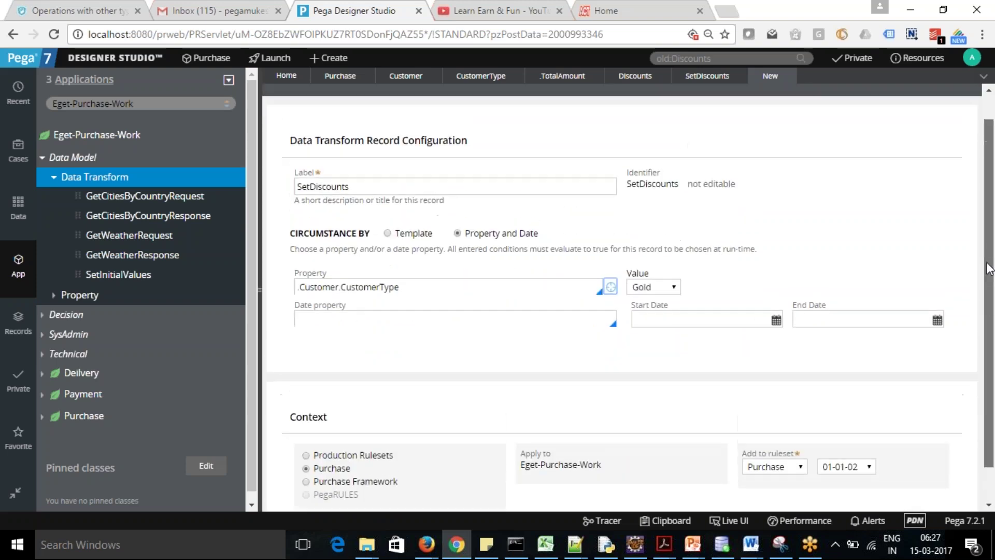
click(849, 102)
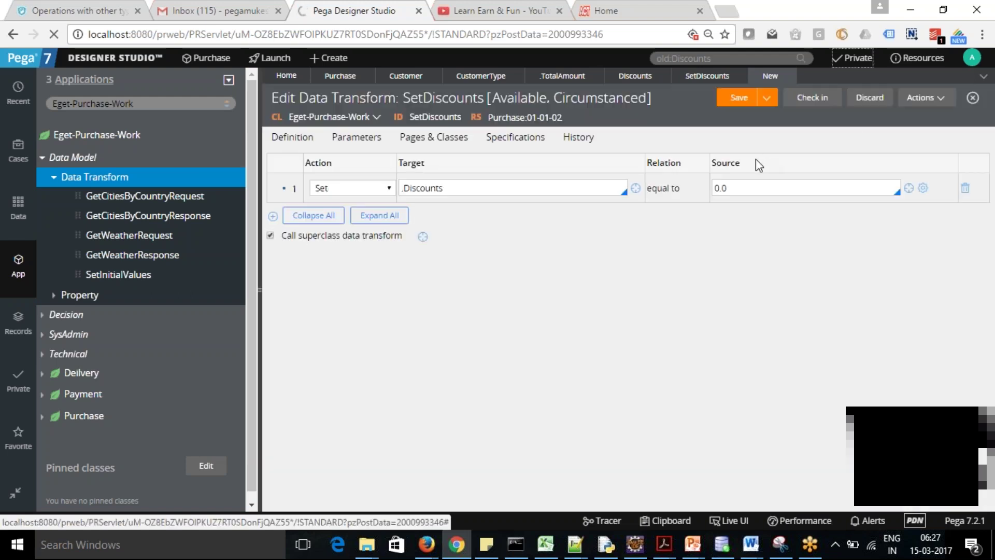
Set the source value for .Discounts to 100.0 in the Gold version of SetDiscounts
click(720, 188)
drag(720, 187, 710, 196)
text(100)
click(685, 259)
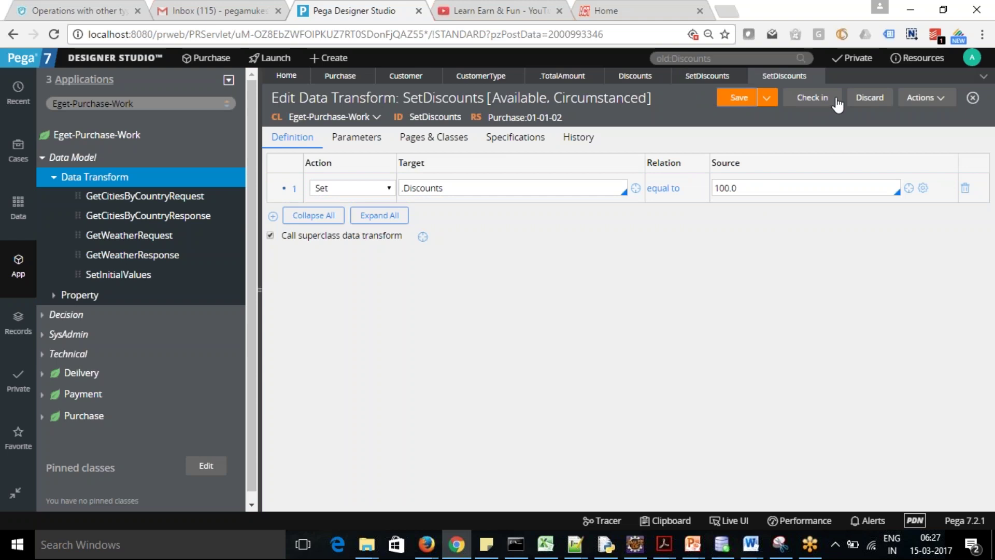
Start another circumstance specialization of SetDiscounts by Property and Date, with .Customer.CustomerType set to Platinum
click(767, 99)
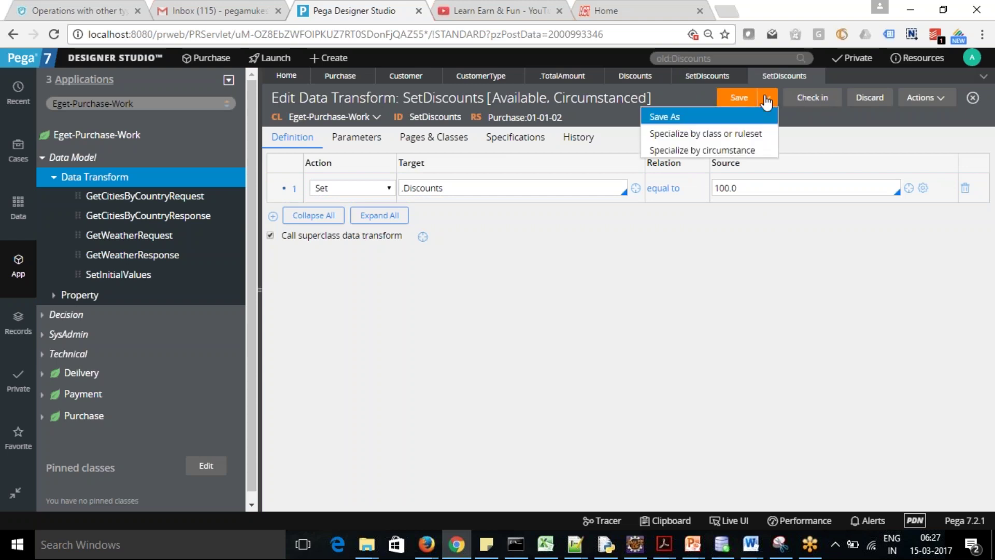
click(736, 150)
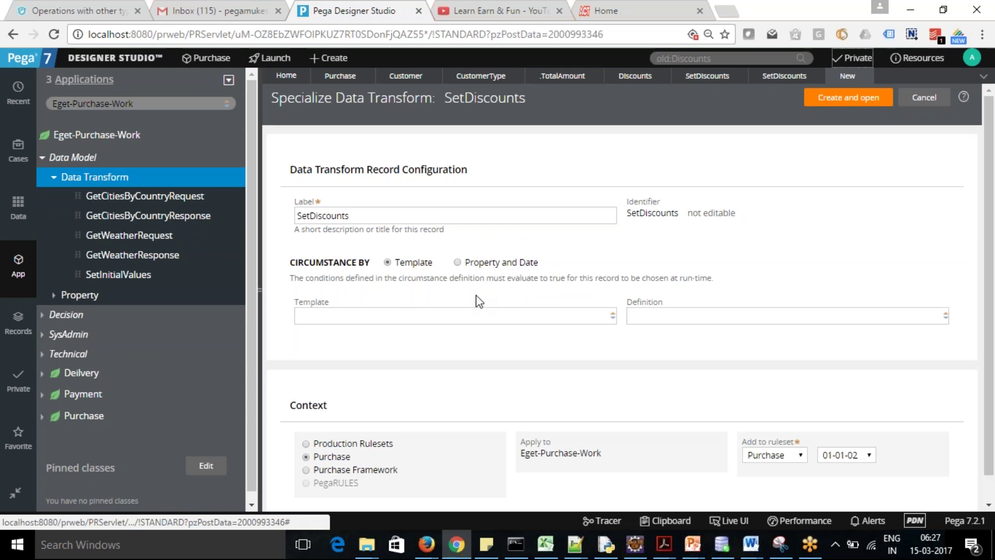
click(457, 263)
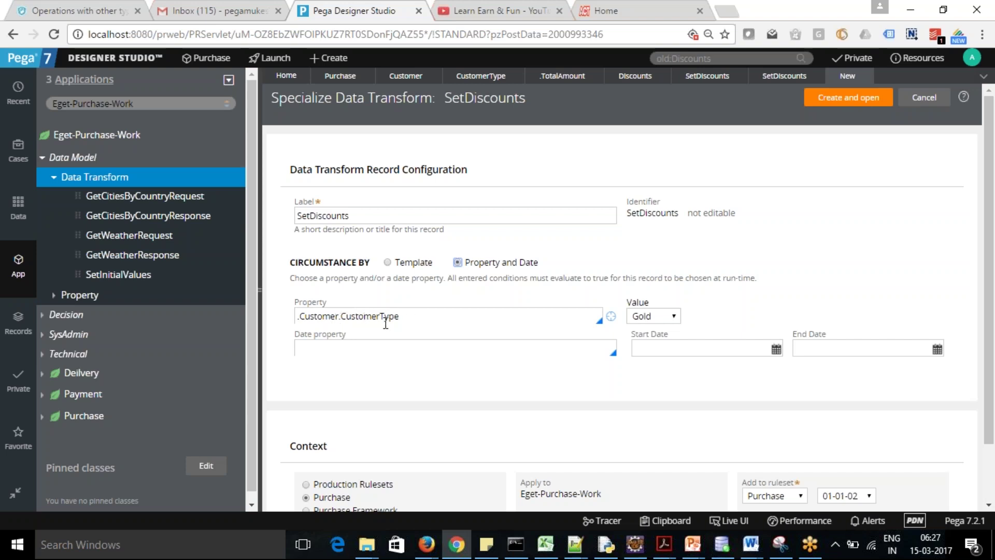
click(409, 319)
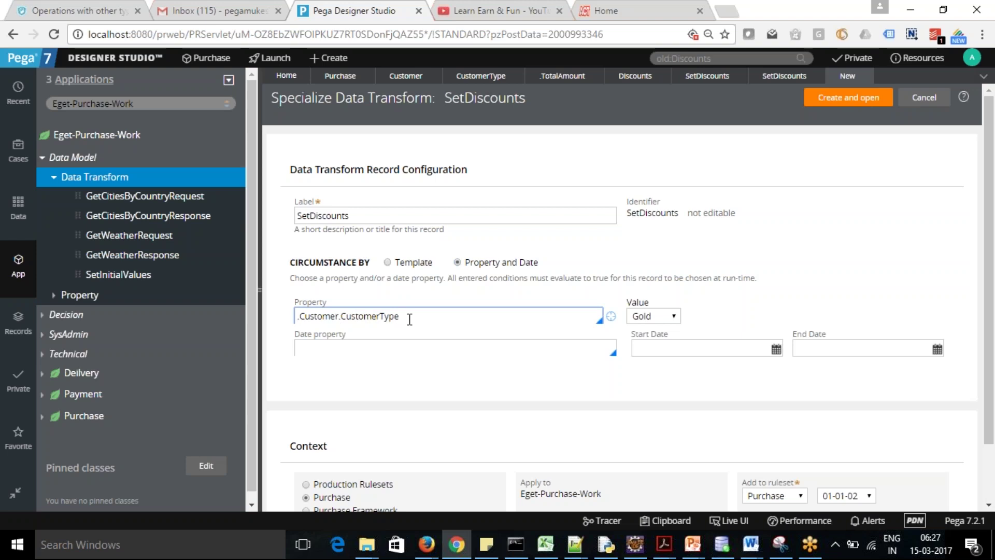
click(674, 317)
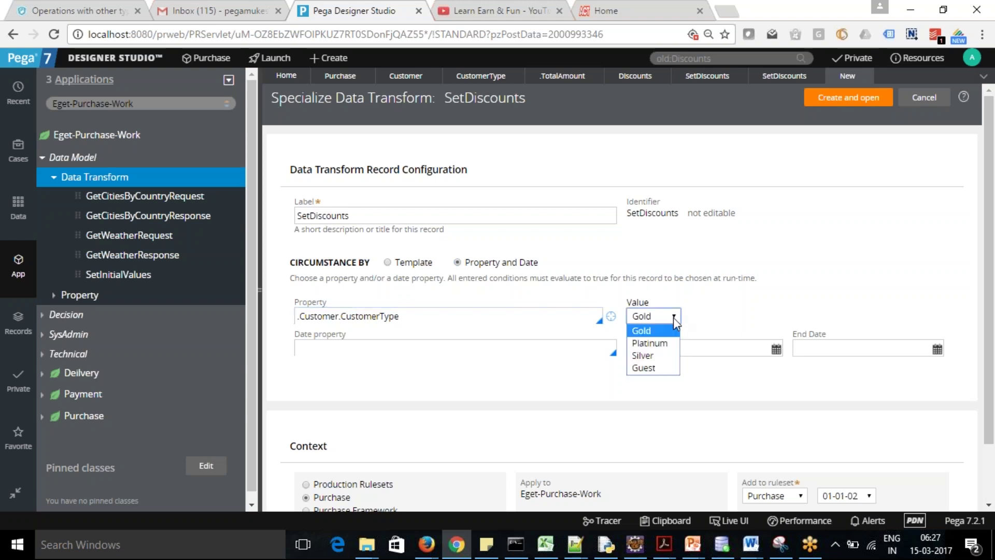
click(649, 343)
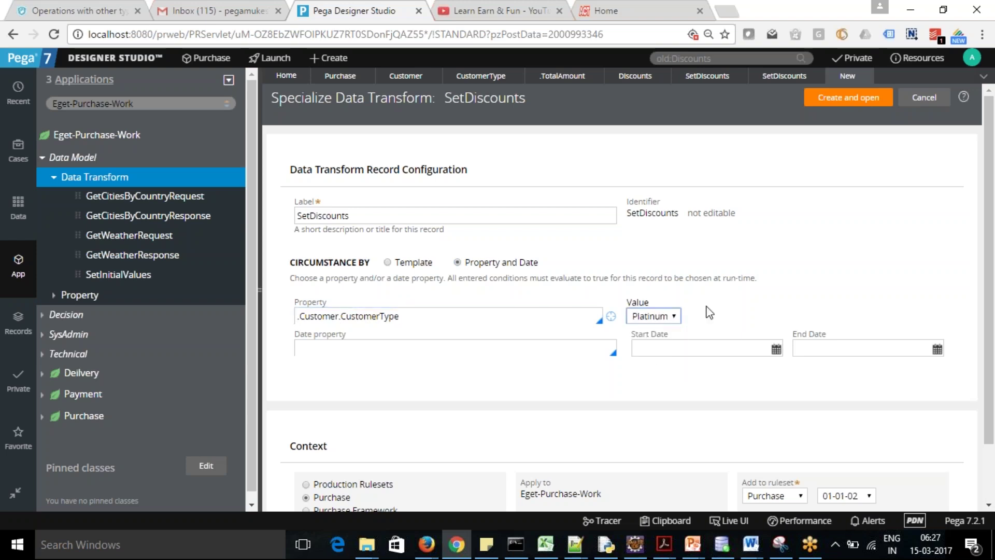
Create and open the Platinum specialization of SetDiscounts, set the source value for .Discounts to 50.0, and save the record
click(846, 99)
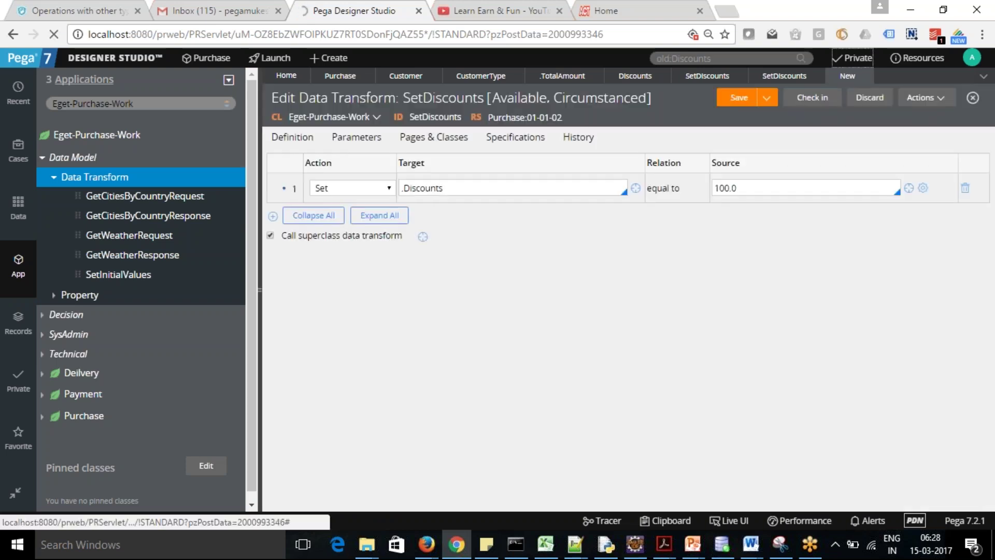
click(732, 189)
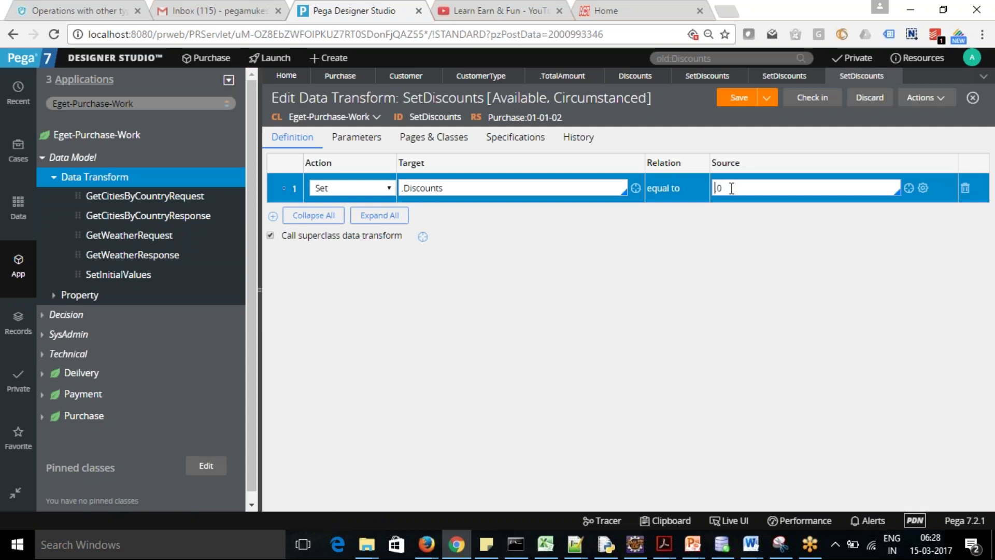
click(732, 103)
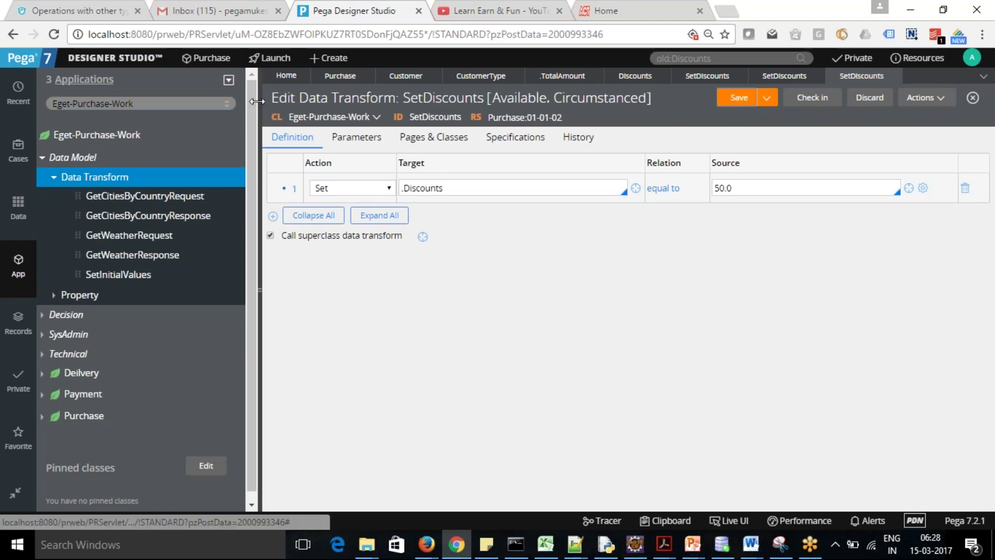
Refresh the App Explorer and expand SetDiscounts under Data Transform to check its base and circumstanced versions
click(228, 83)
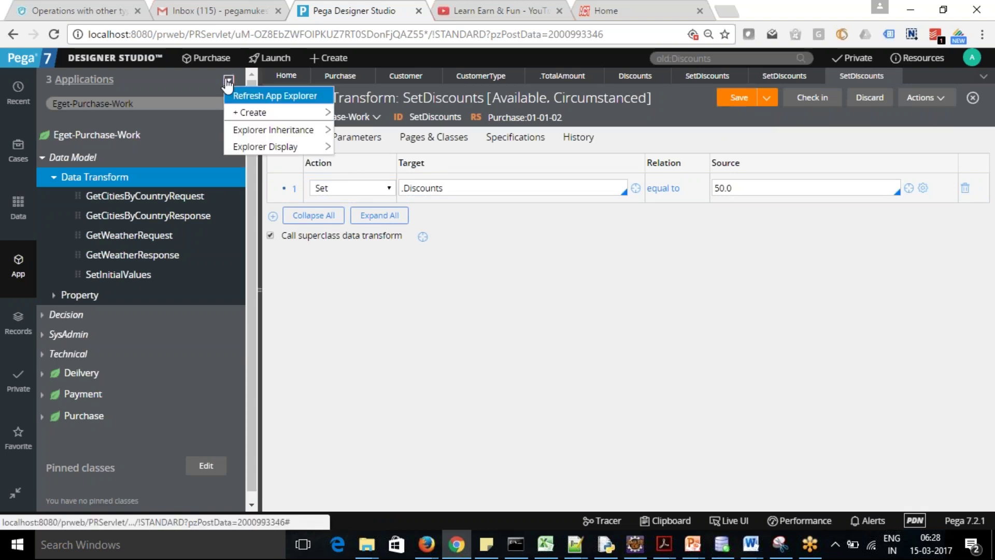
click(244, 95)
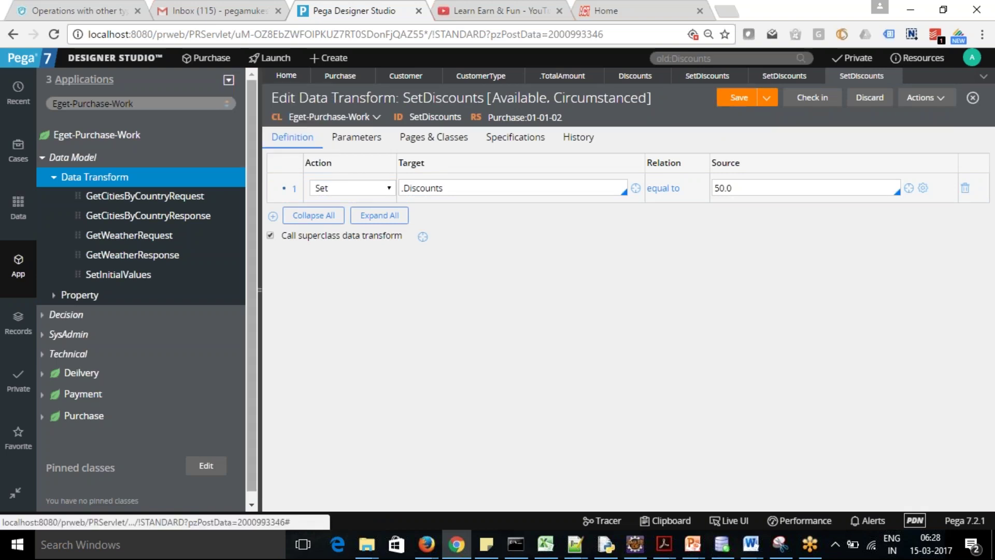
click(42, 157)
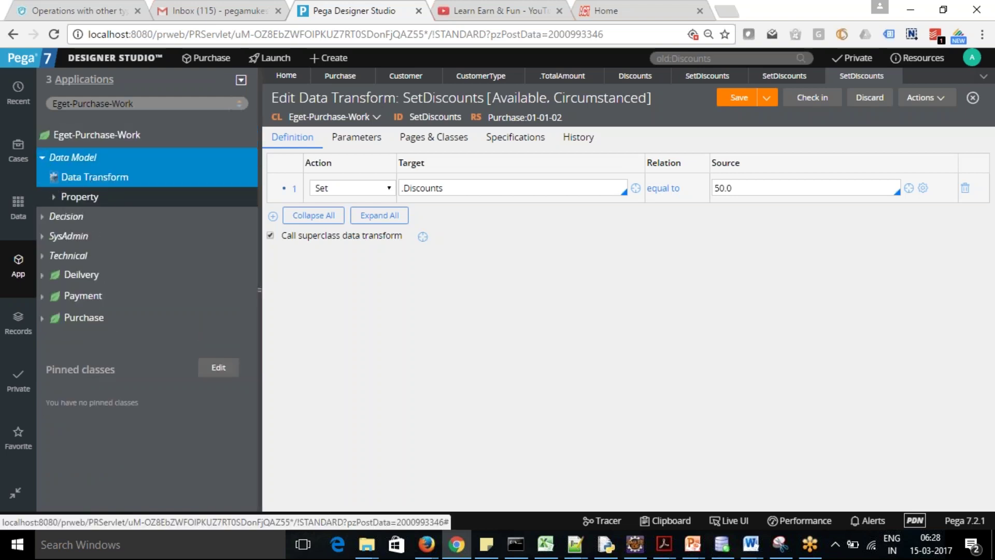
click(54, 176)
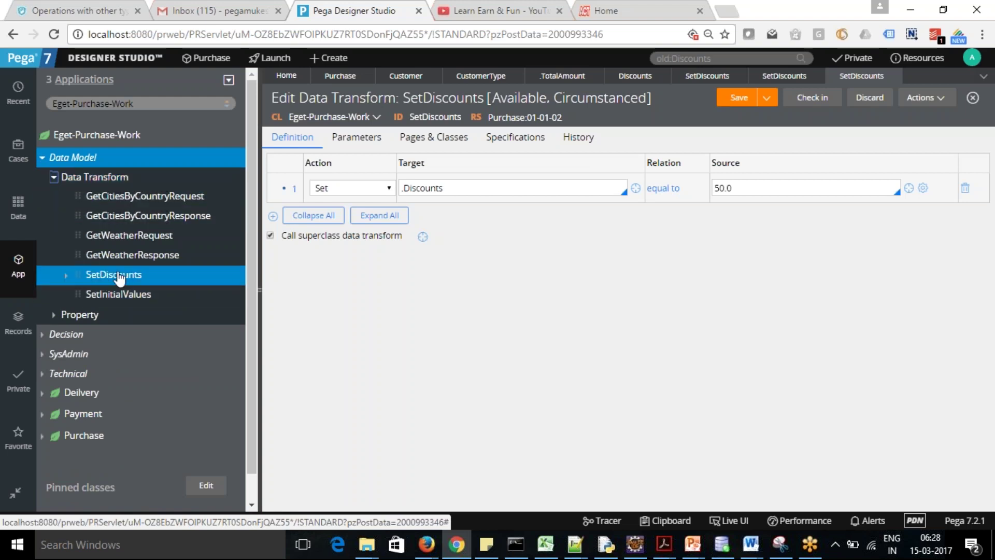
click(66, 275)
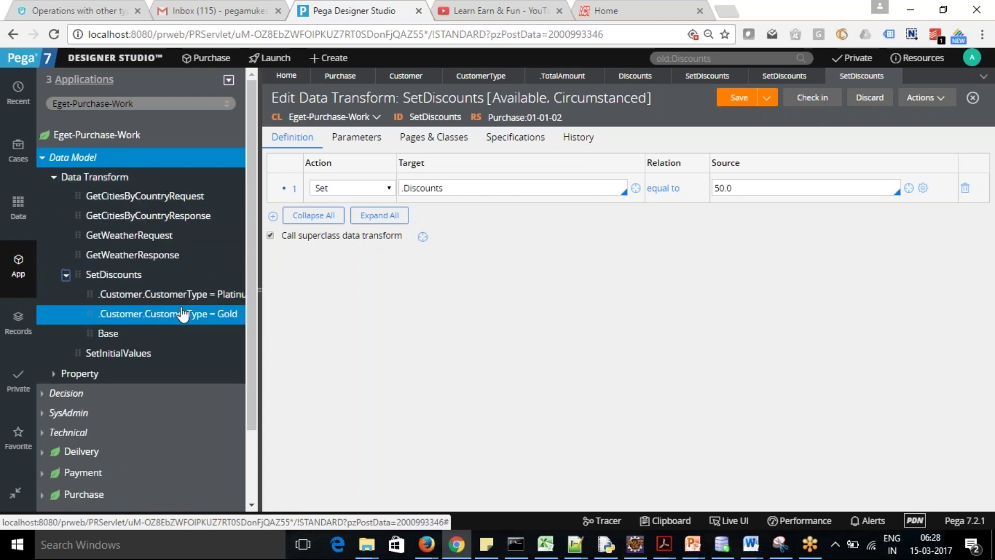
drag(261, 275, 344, 274)
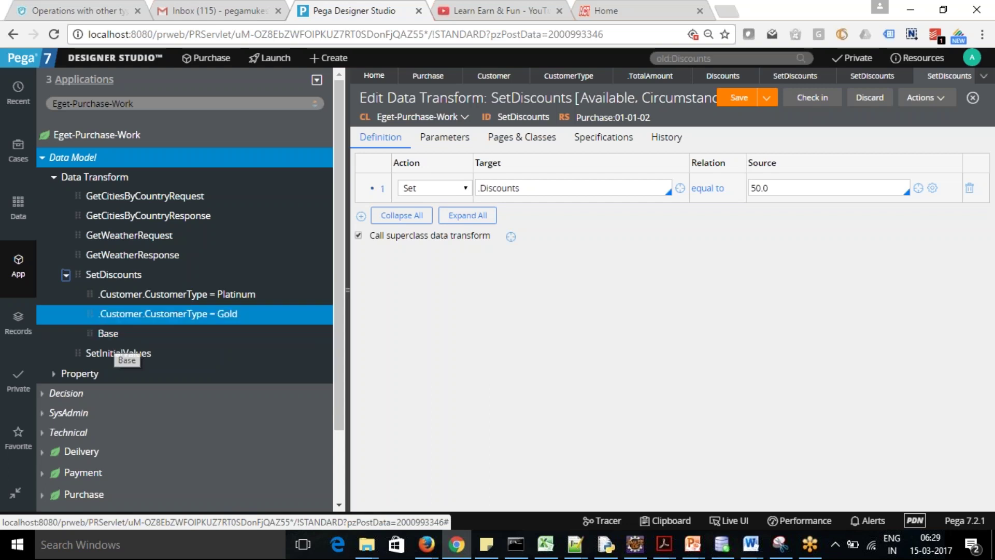
Open the SelectProducts_0 section from the User Interface rules of the Purchase class
click(43, 157)
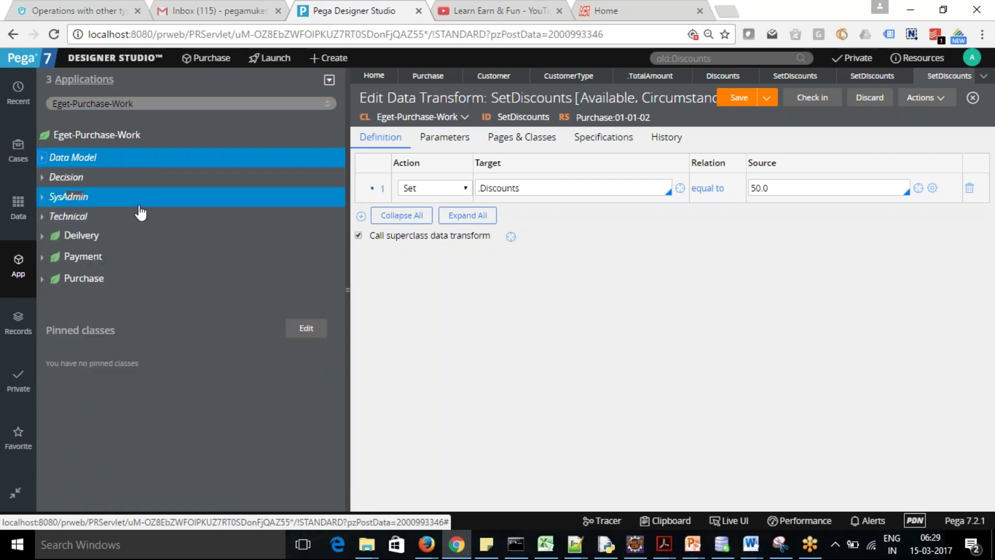
drag(34, 285, 42, 284)
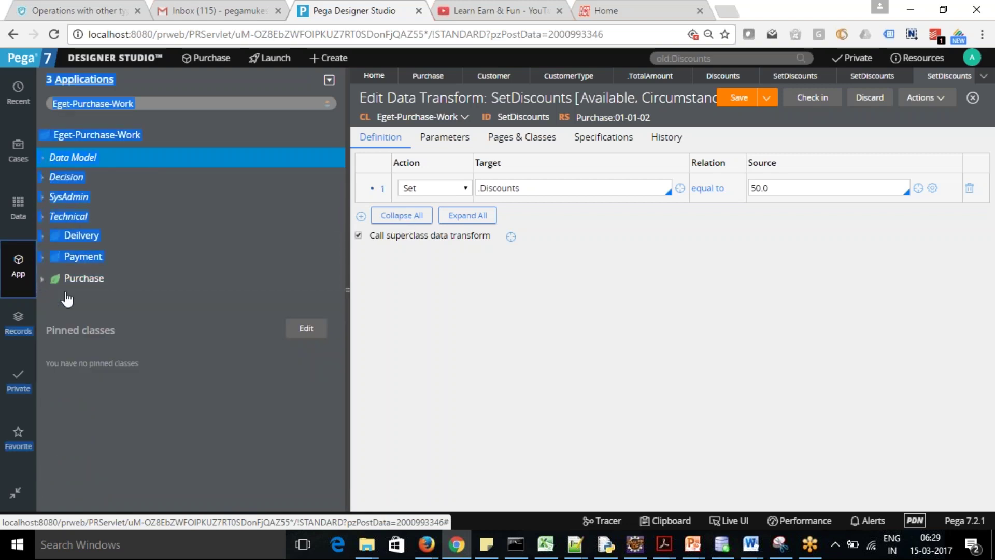
click(39, 282)
click(43, 281)
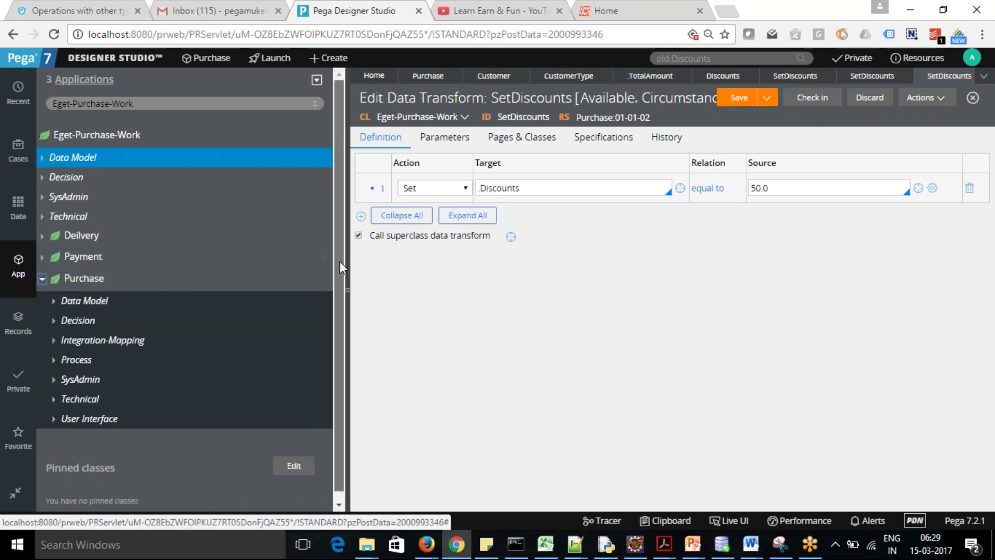
scroll(340, 261, down, 1)
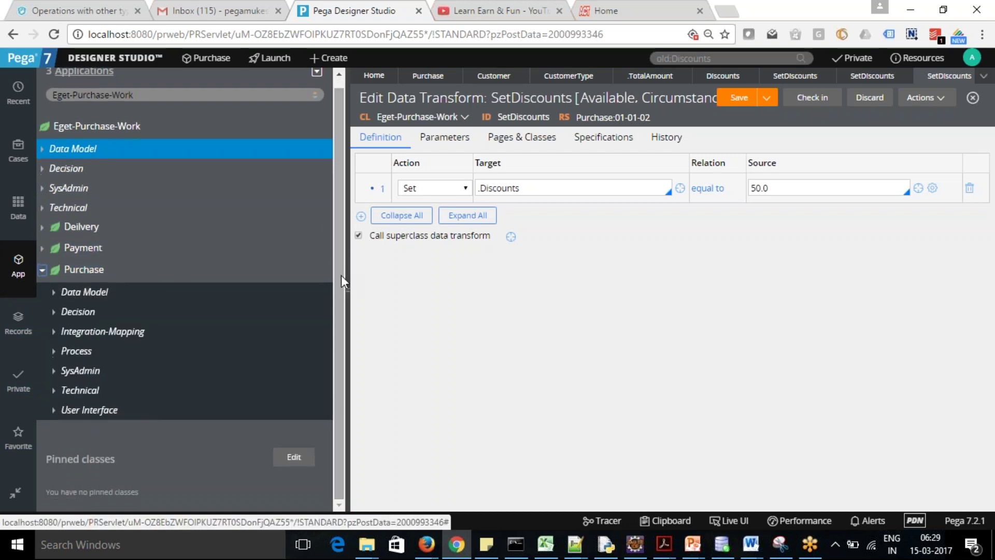
click(54, 412)
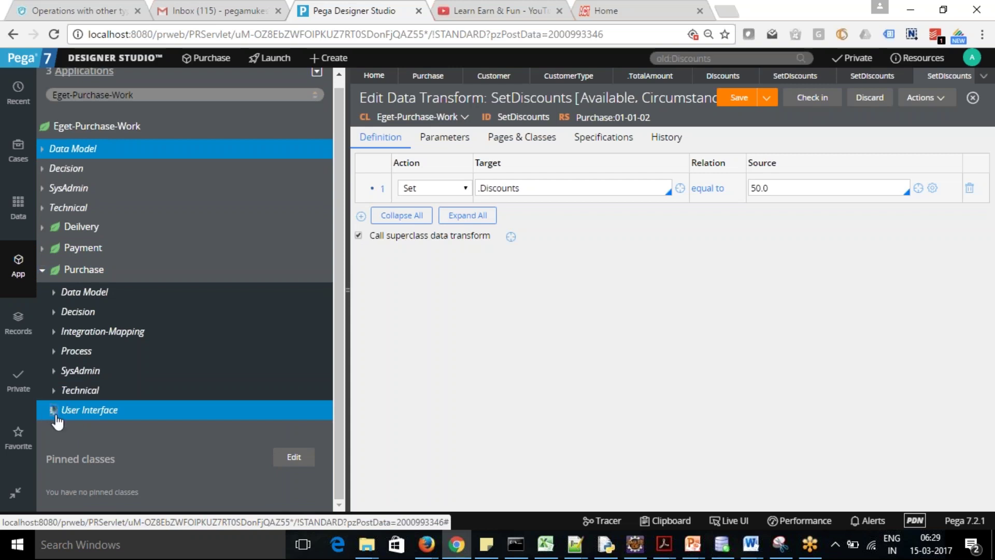
scroll(340, 418, down, 1)
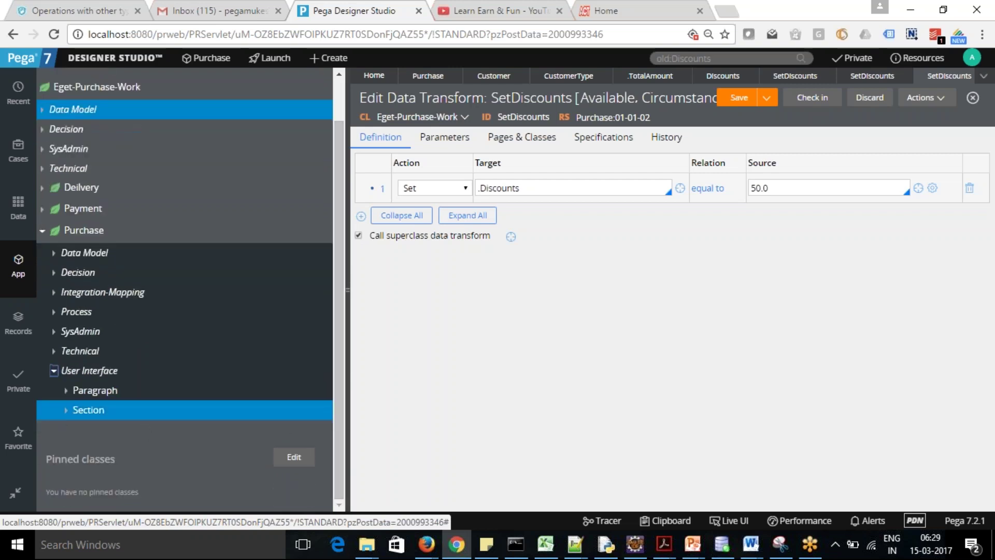
click(64, 411)
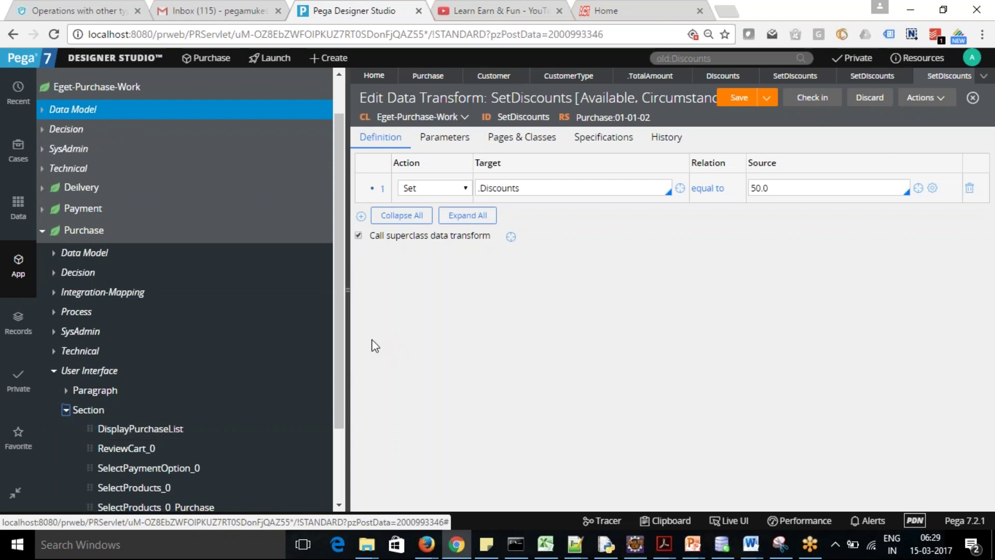
scroll(341, 325, down, 3)
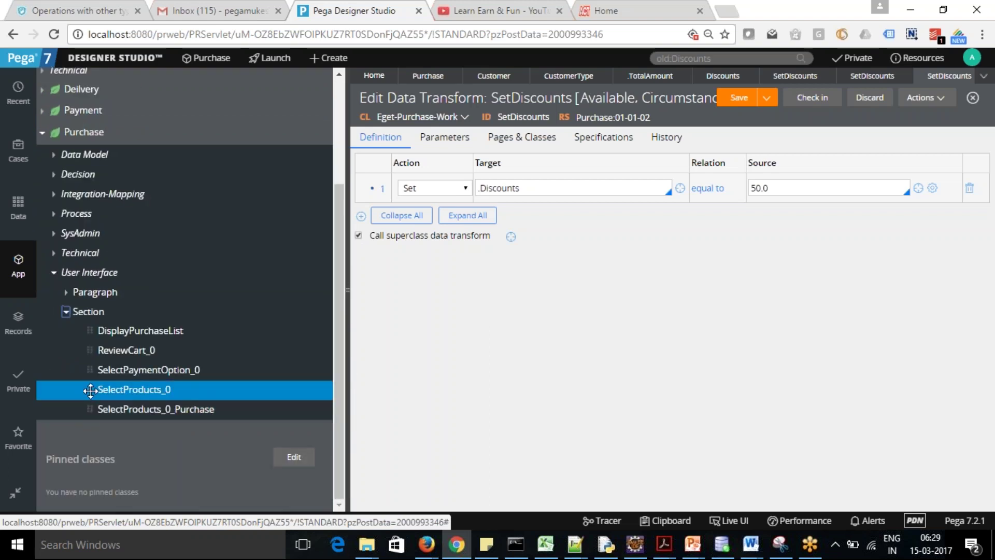
click(90, 390)
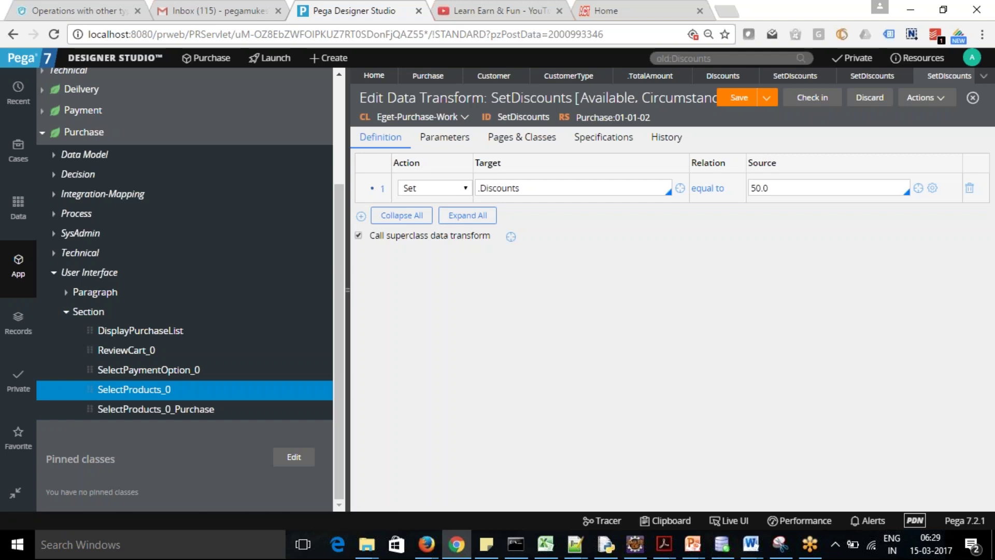
click(108, 395)
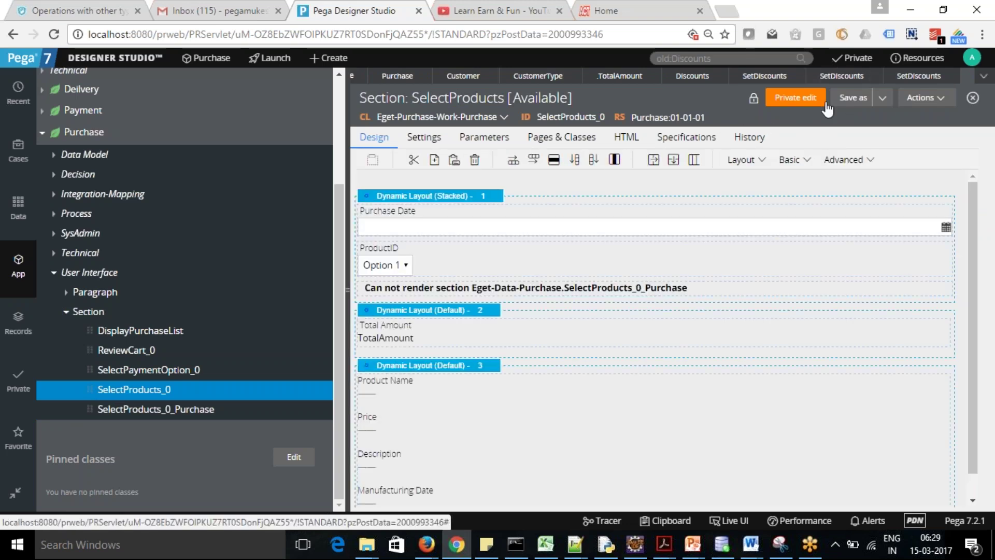
Save the SelectProducts section as a new copy in the Purchase ruleset version 01-01-02 and open it
click(883, 99)
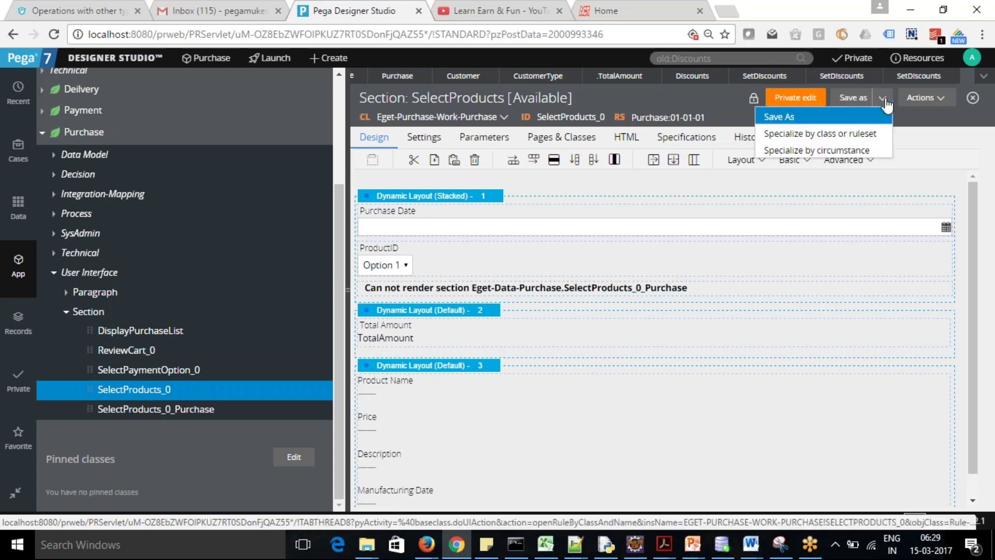
click(844, 121)
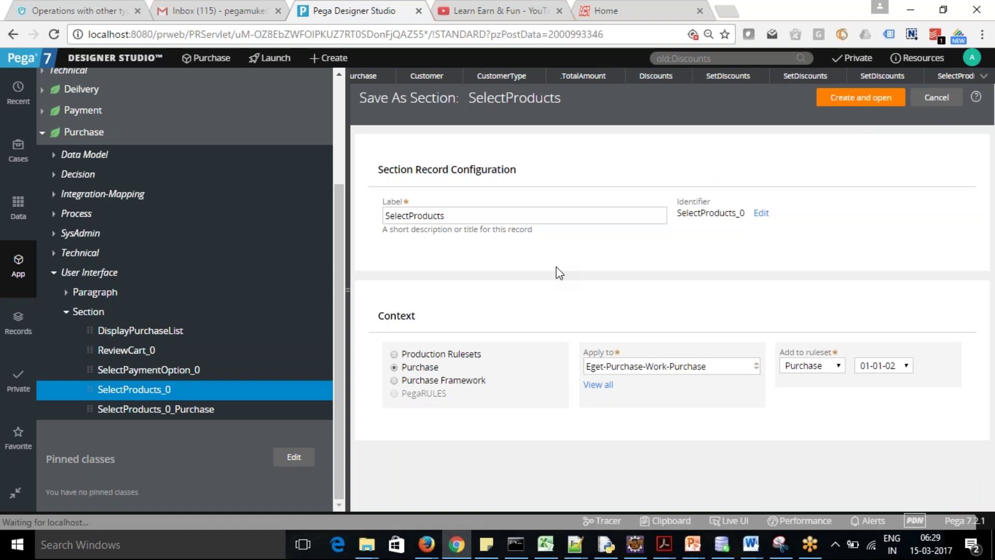
click(863, 101)
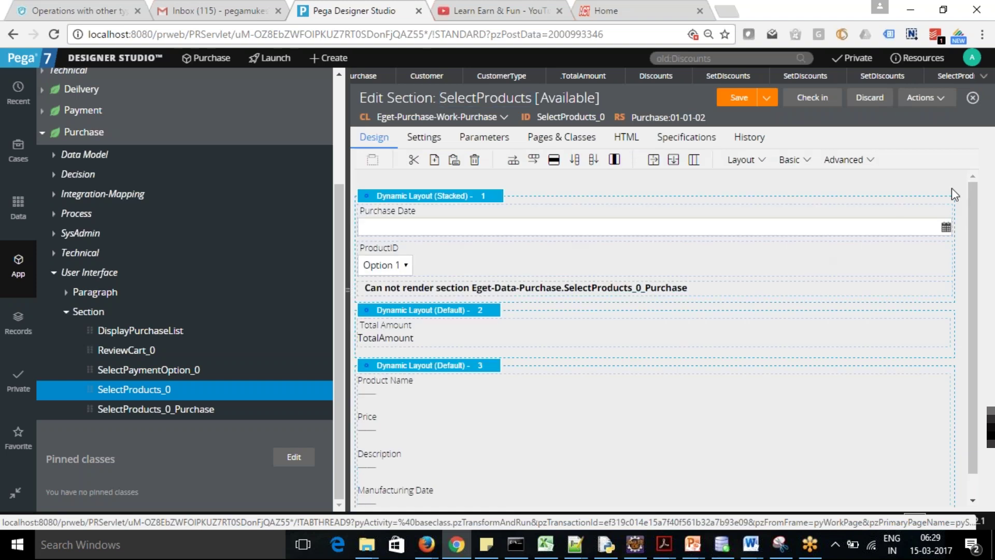
Add the Discounts property of Eget-Purchase-Work below Total Amount in the second dynamic layout of the SelectProducts section
drag(973, 207, 981, 310)
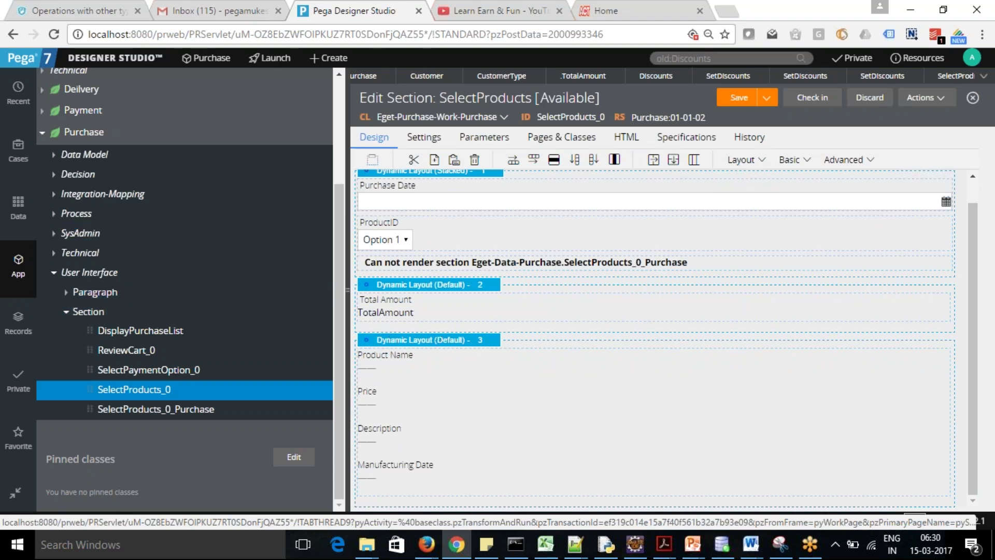
drag(335, 195, 326, 89)
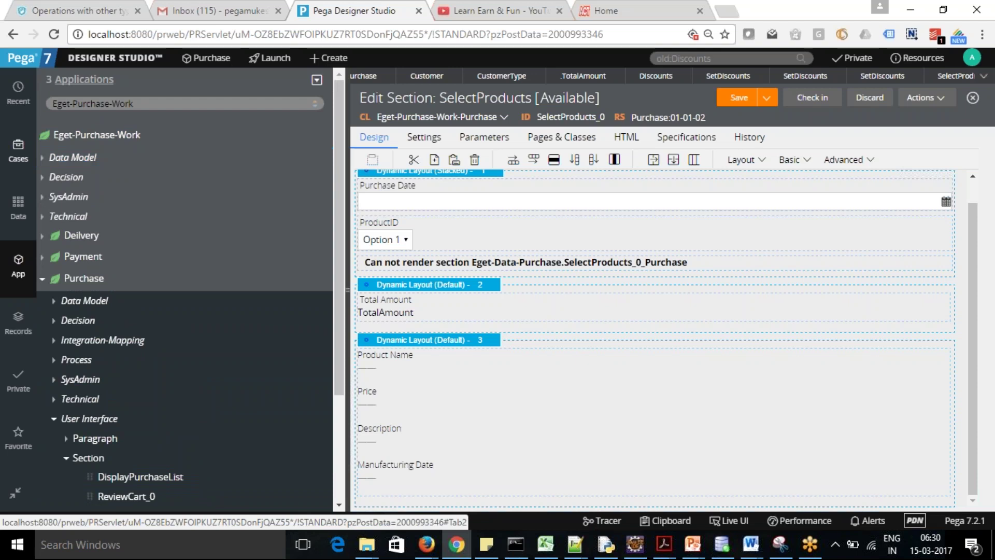
click(48, 159)
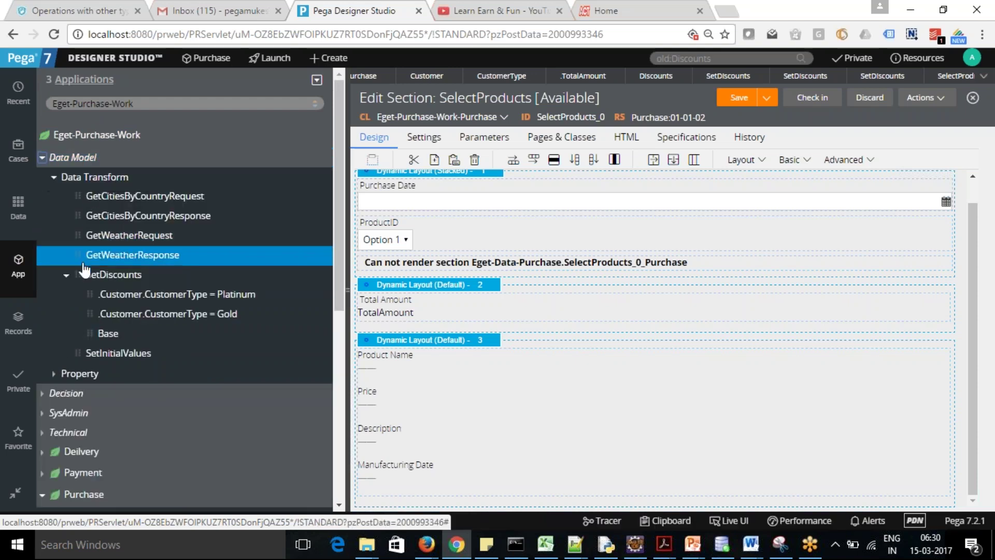
click(54, 177)
click(53, 198)
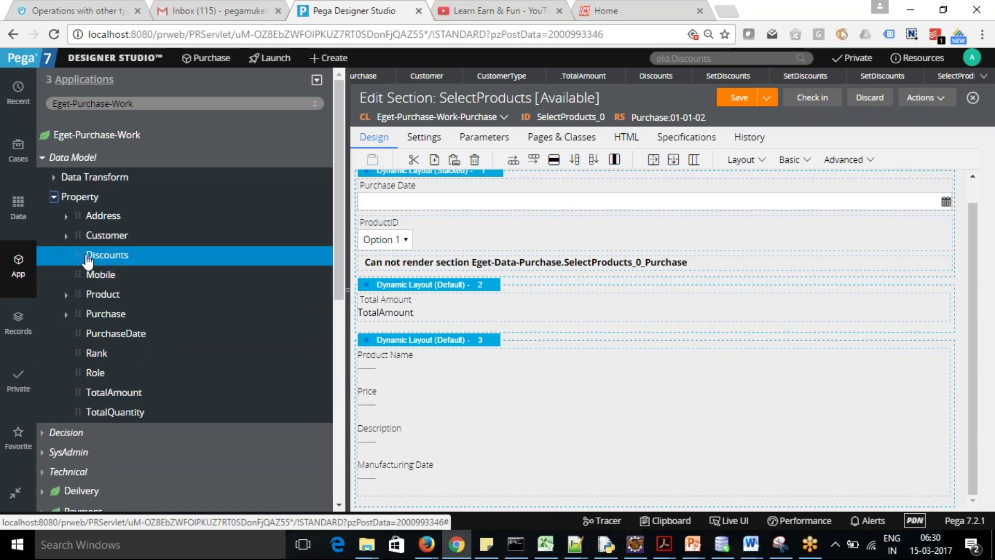
drag(80, 255, 376, 338)
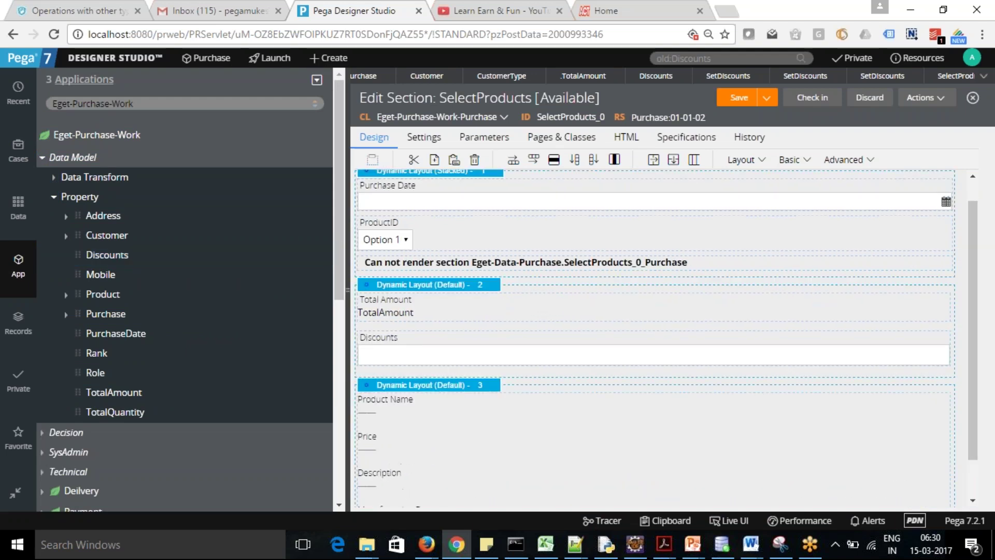
Set the Discounts cell's edit options to Read-only (always) and save the SelectProducts section
right_click(764, 355)
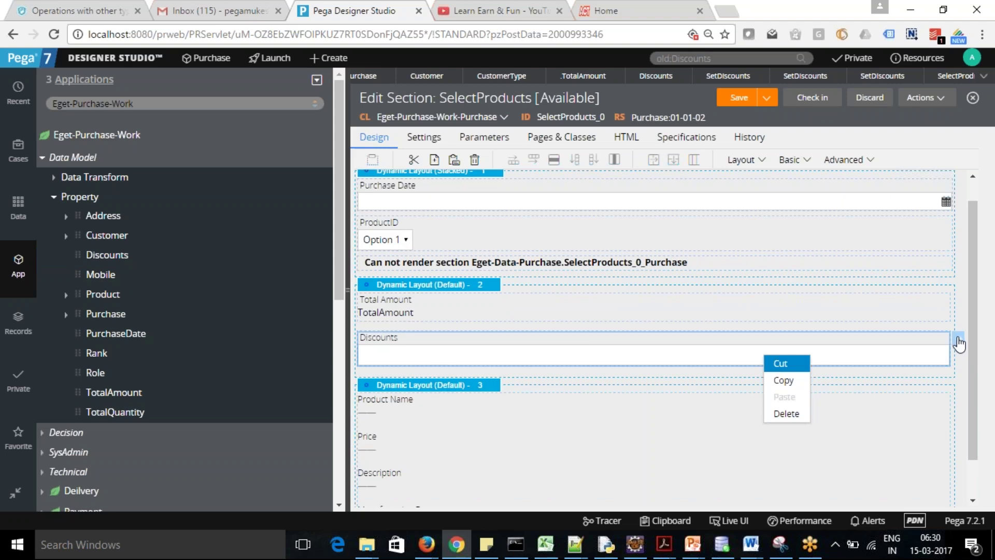
click(956, 342)
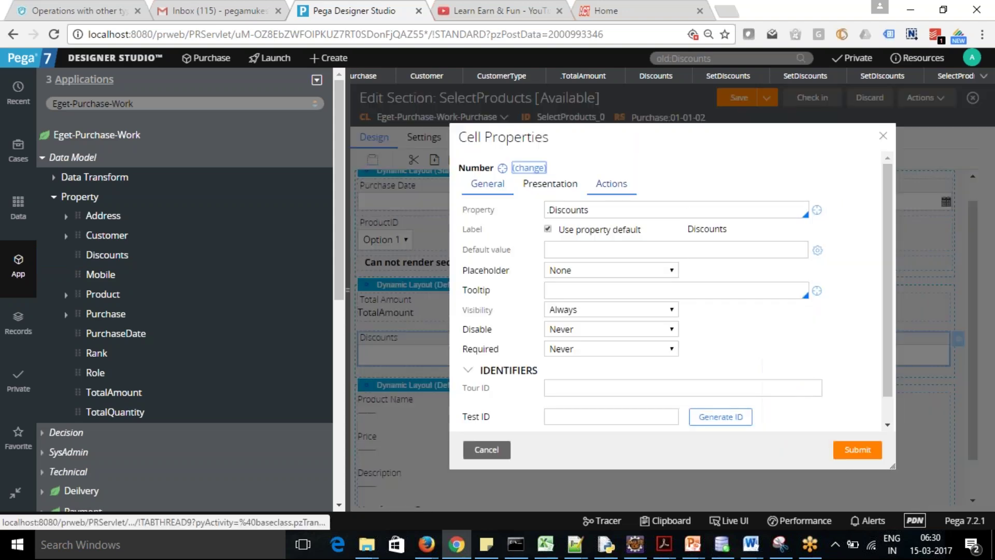
click(570, 190)
click(599, 210)
click(594, 231)
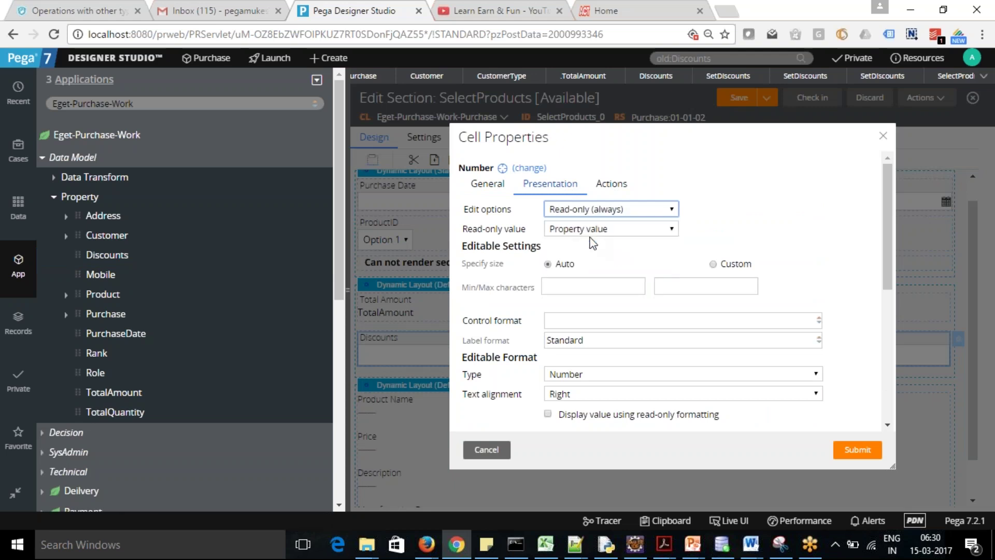
click(845, 449)
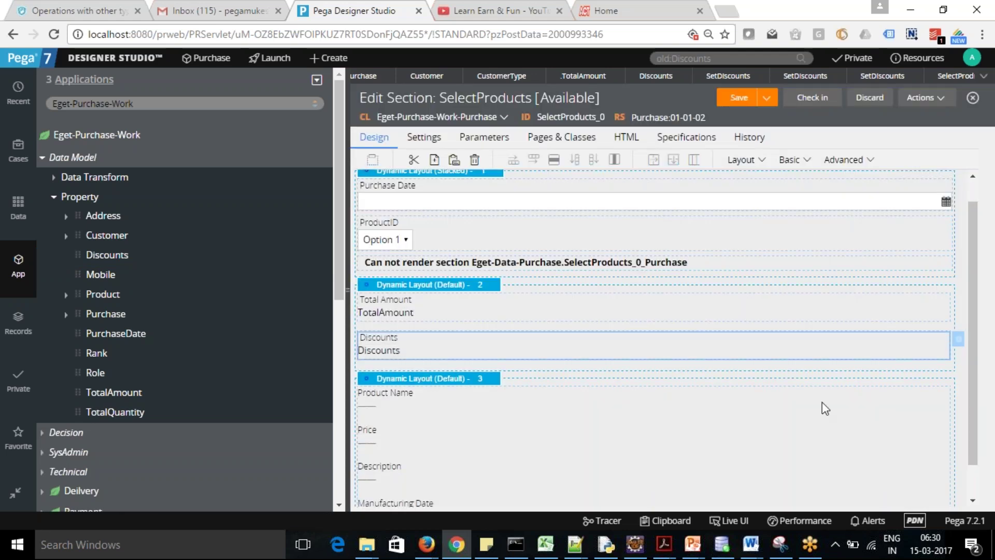
click(739, 98)
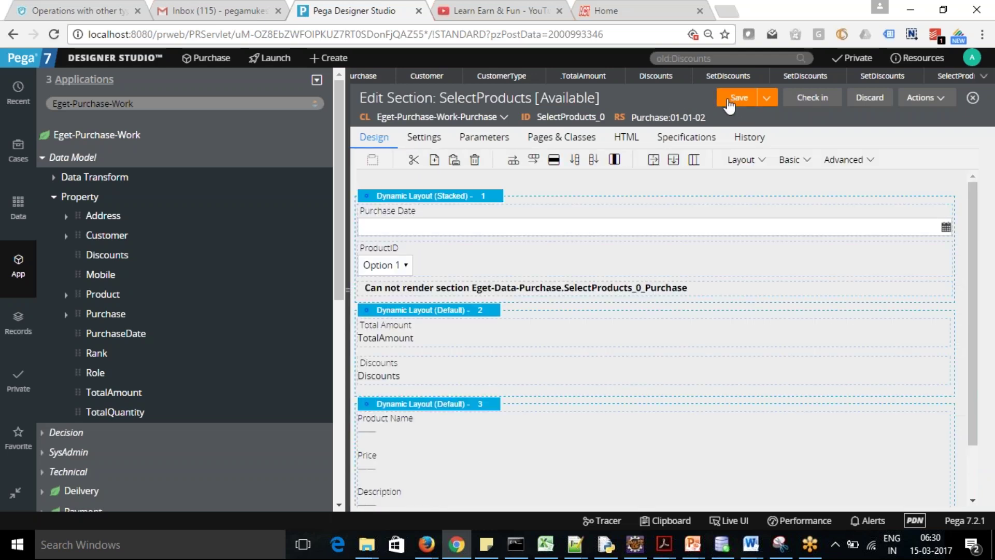
Start a new Purchase case to test the updated section
mouse_move(269, 58)
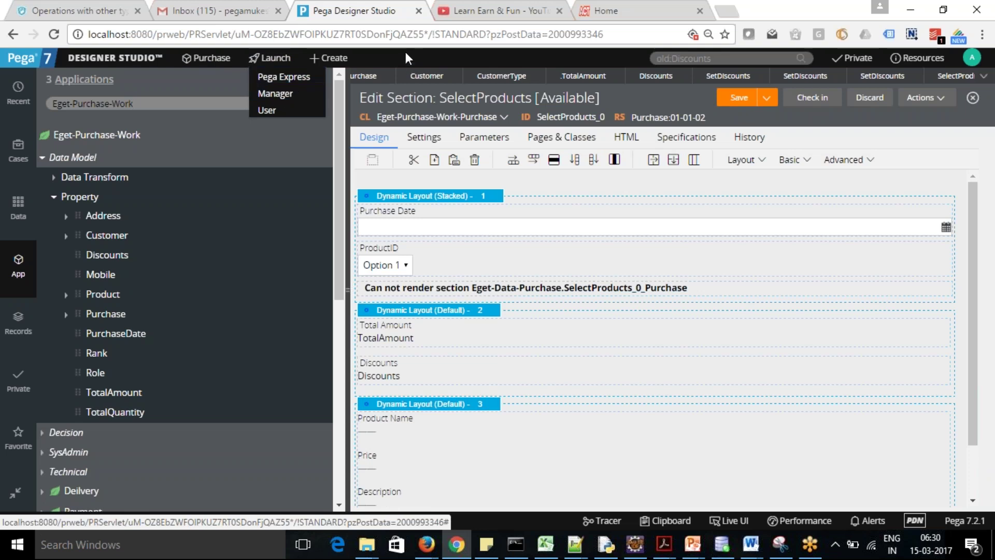
mouse_move(329, 57)
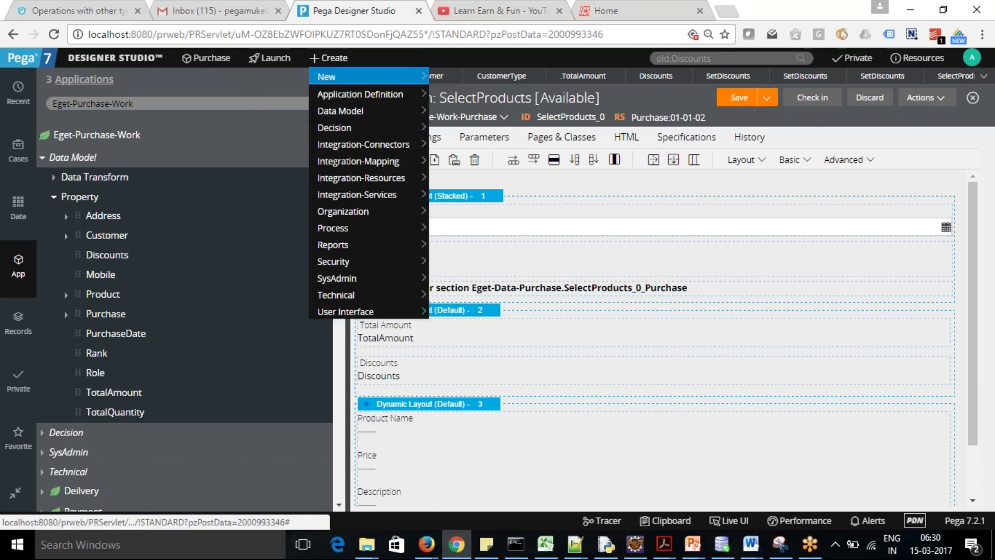
mouse_move(338, 78)
click(454, 78)
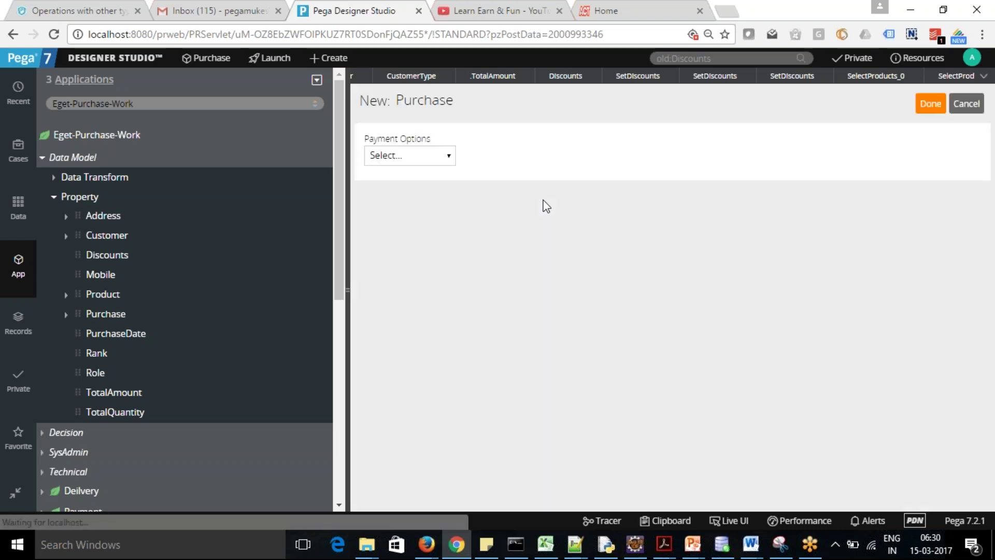
Choose Credit Card as the payment option and create the Purchase case
click(402, 158)
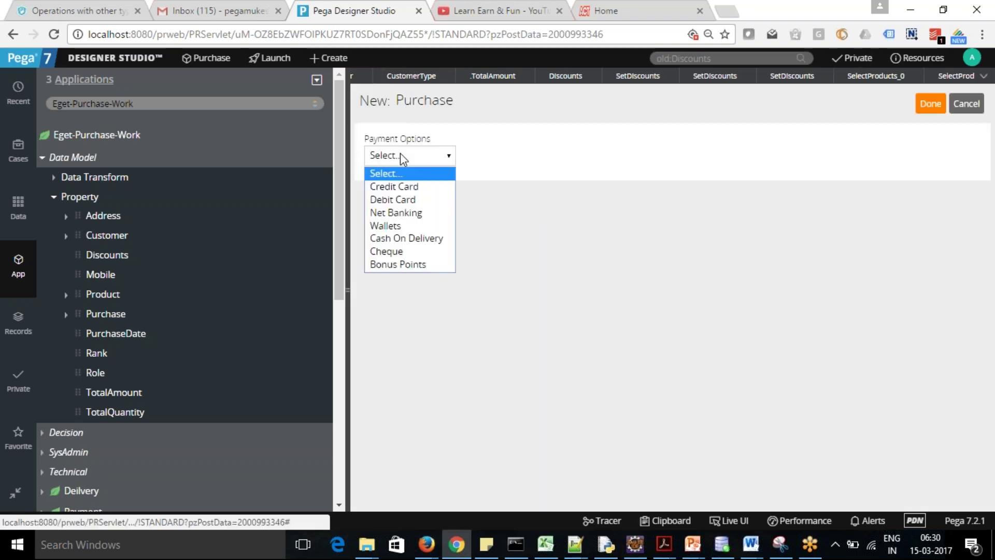
click(406, 186)
click(918, 104)
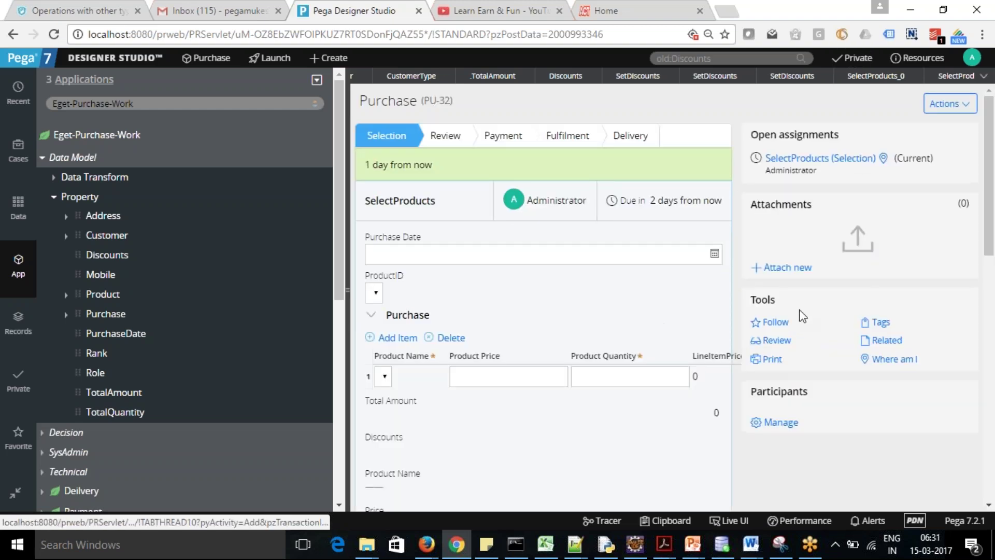
Examine the Discounts field below Total Amount in the new case's SelectProducts form
drag(992, 212, 993, 352)
scroll(395, 414, up, 4)
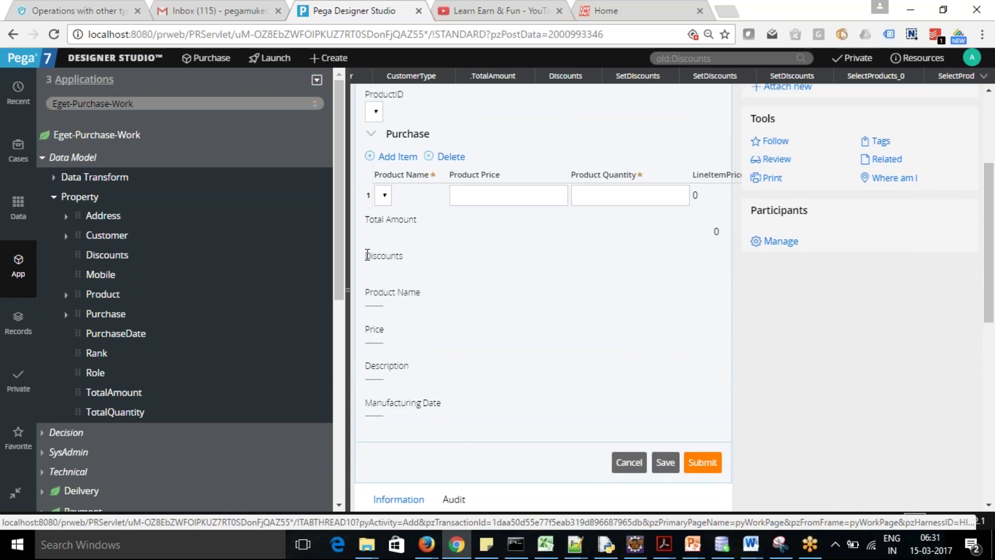
drag(451, 251, 704, 258)
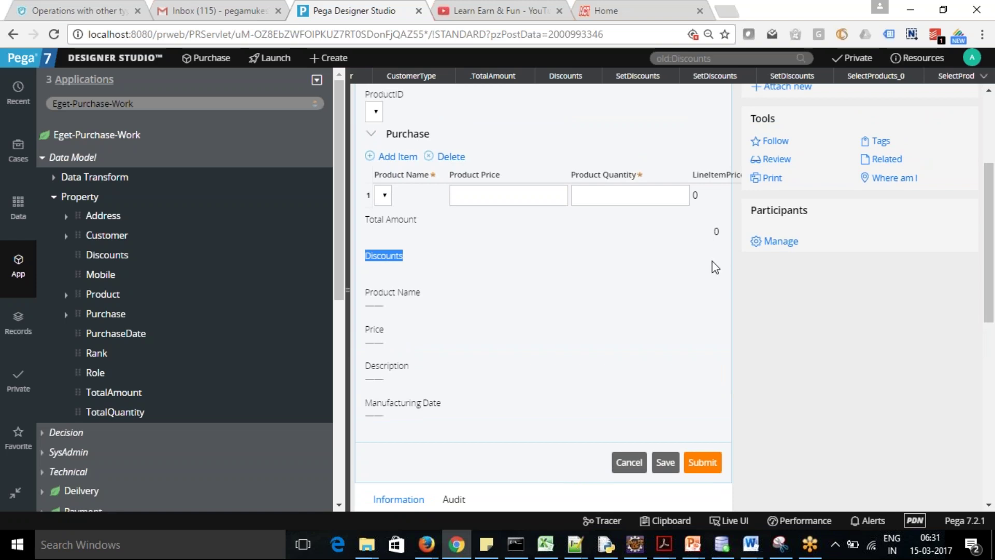
click(714, 254)
scroll(993, 112, up, 4)
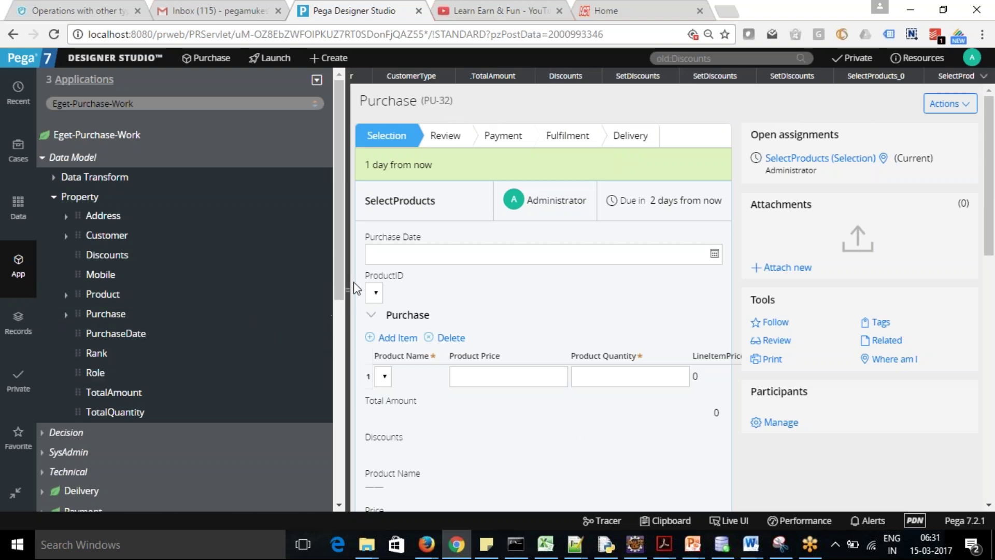
Find the Purchase class's data transforms in the application explorer and open pySetFieldDefaults to inspect it
drag(271, 292, 159, 287)
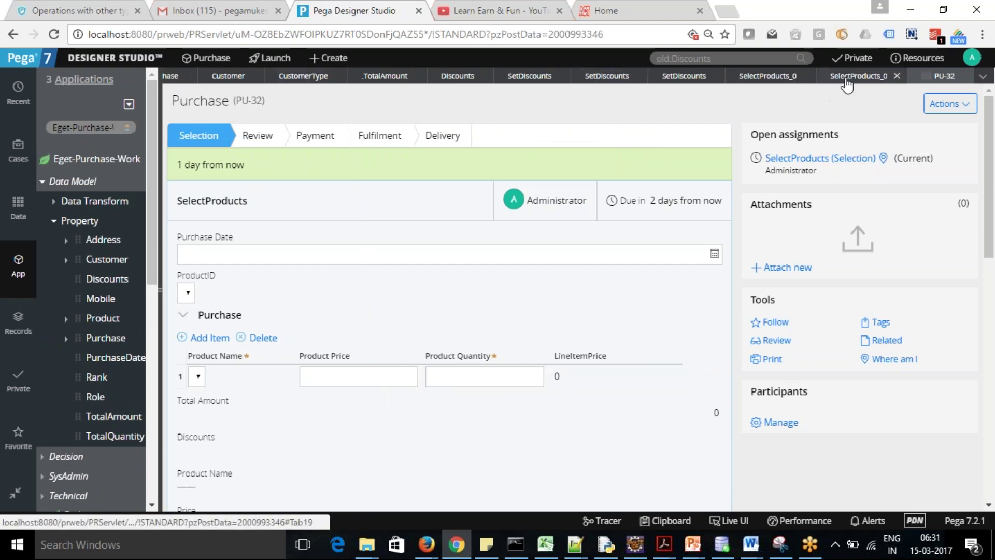
click(19, 151)
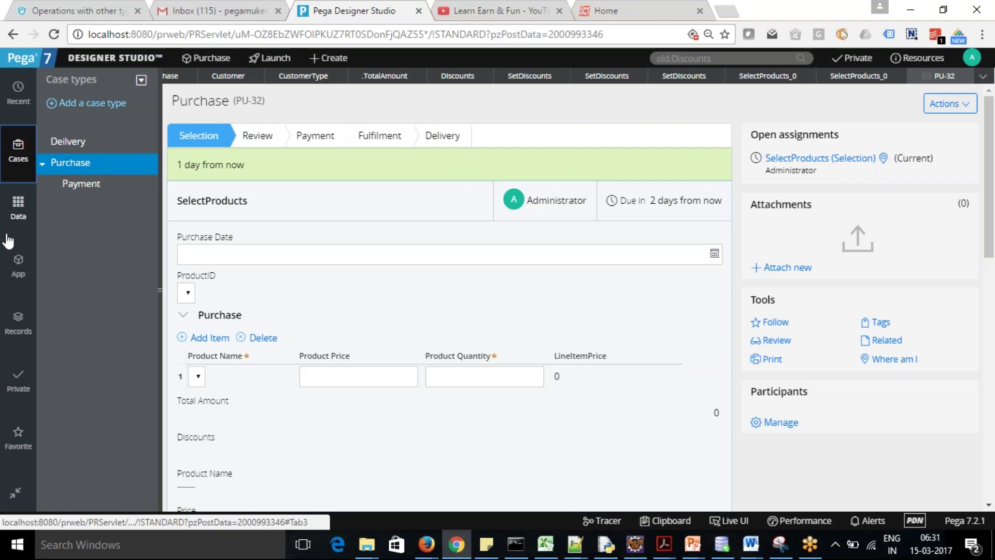
click(24, 269)
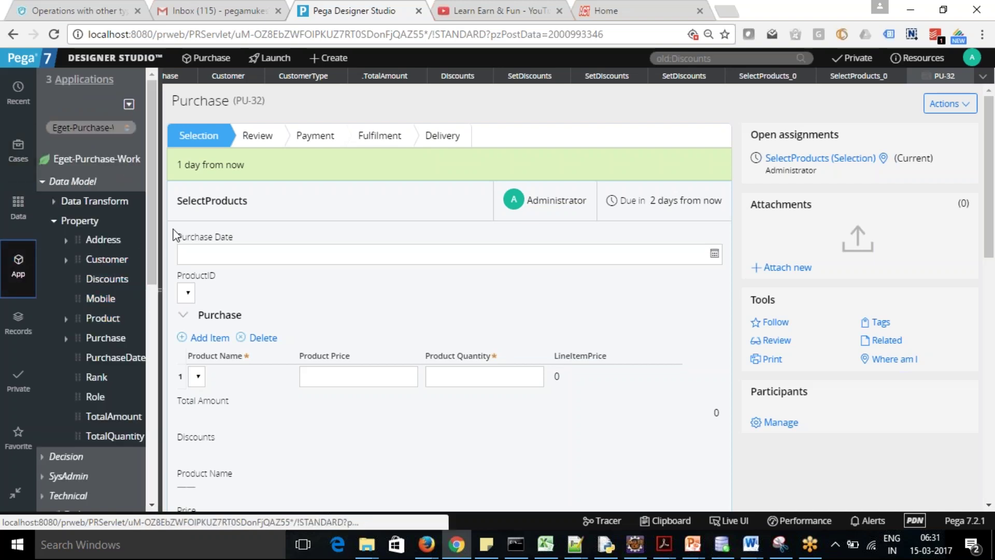
drag(151, 236, 169, 309)
click(160, 358)
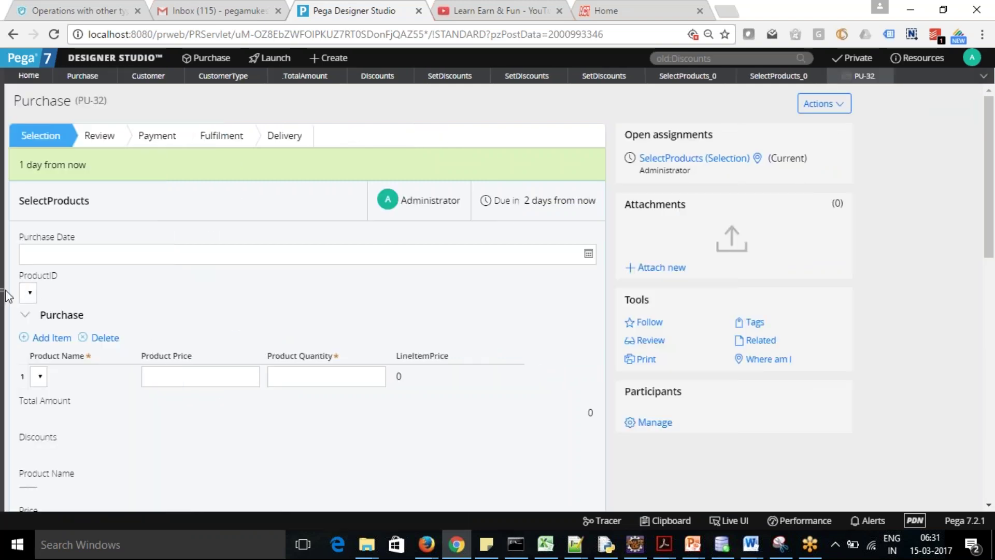
click(6, 291)
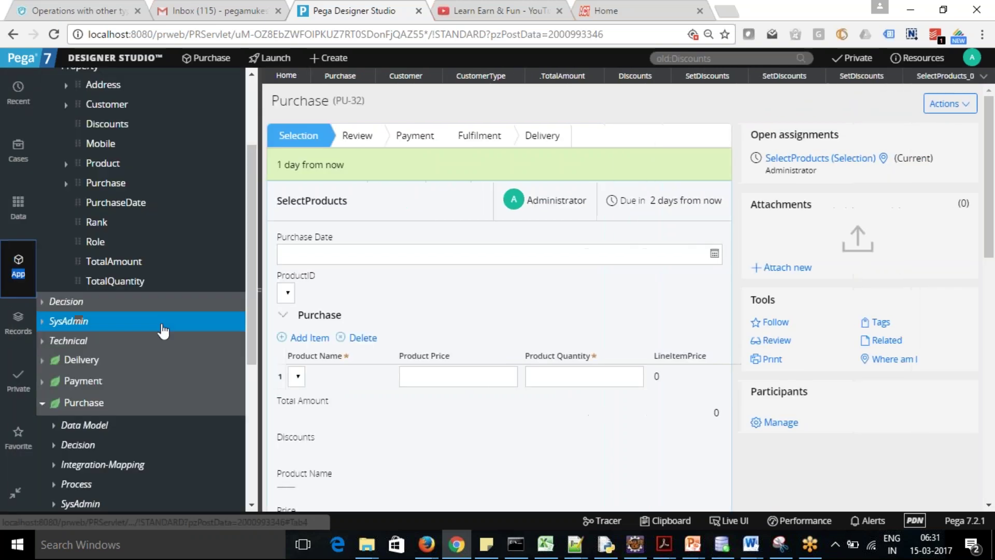
drag(253, 290, 254, 410)
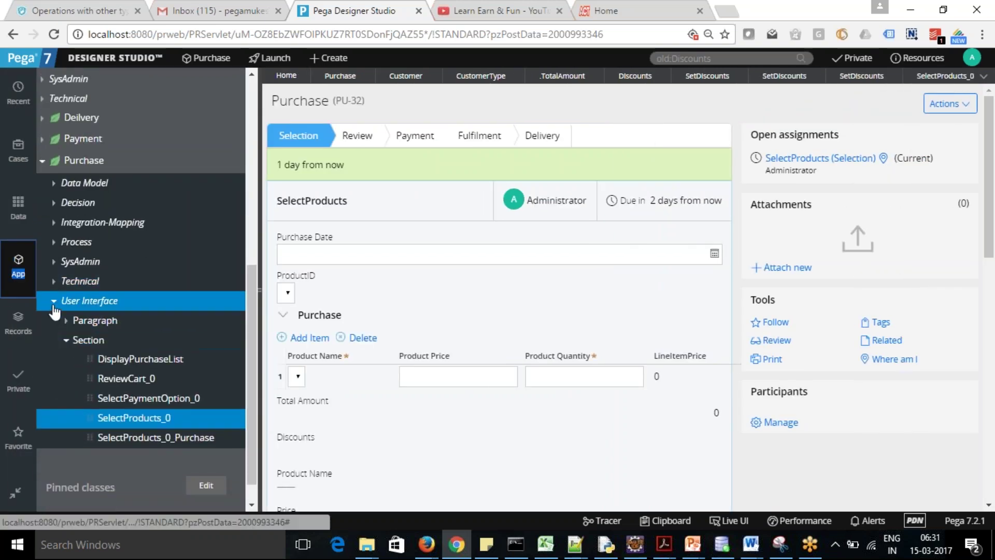
click(53, 188)
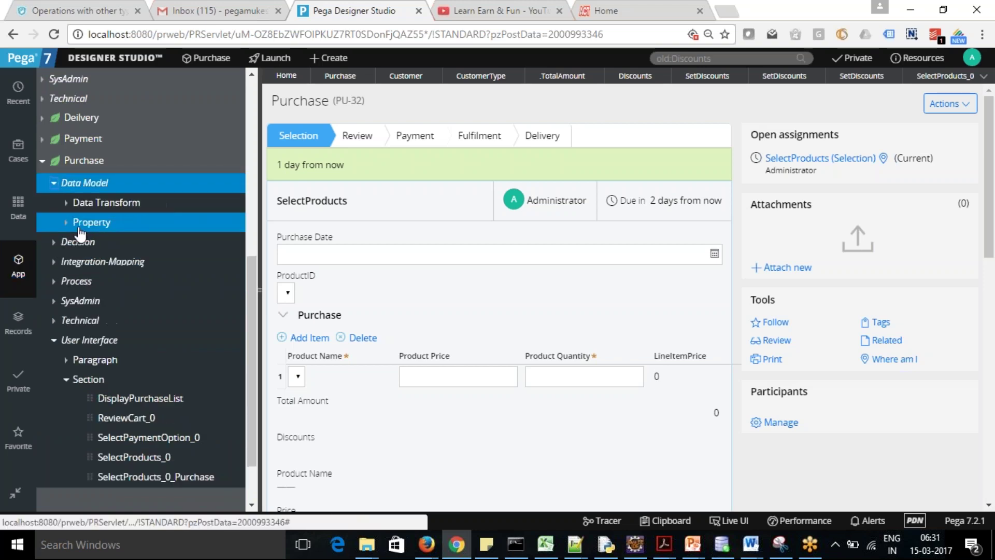
click(67, 203)
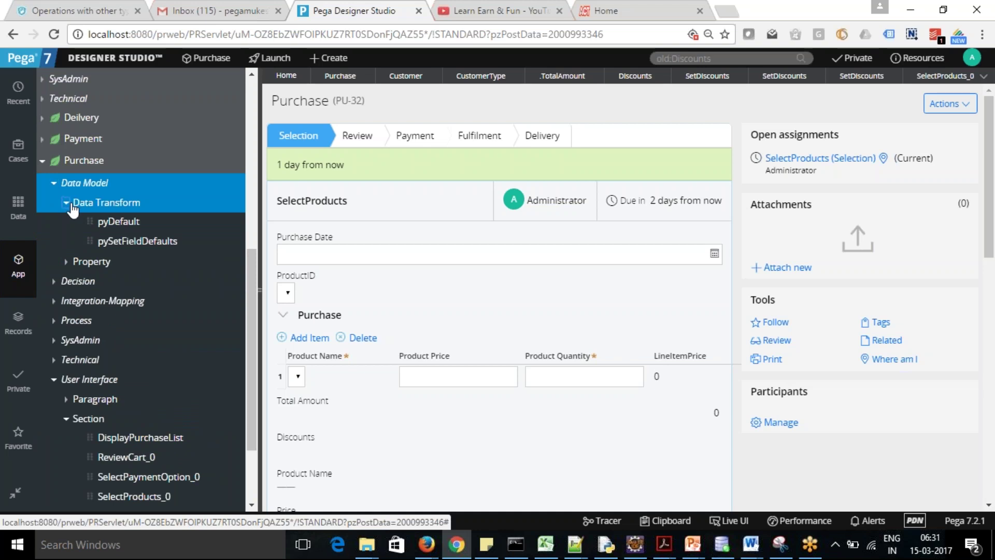
click(127, 241)
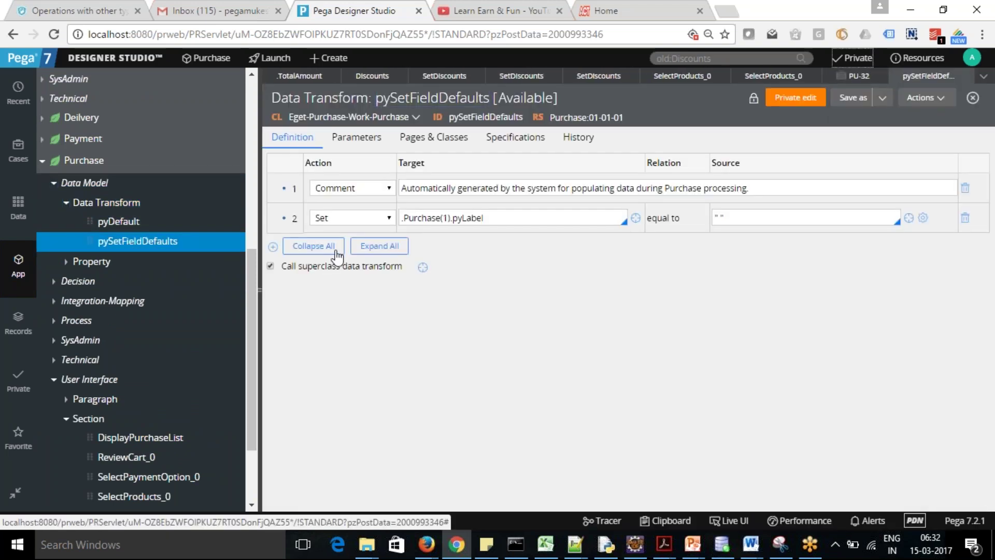
Open the Purchase class's pyDefault data transform and add a third row that applies the SetDiscounts data transform
click(117, 221)
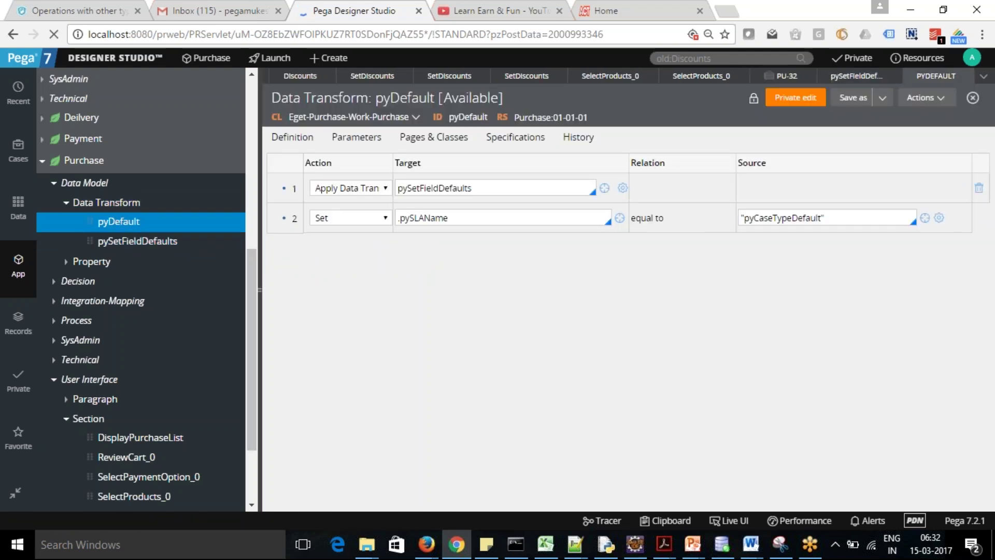
click(273, 247)
click(502, 248)
click(387, 250)
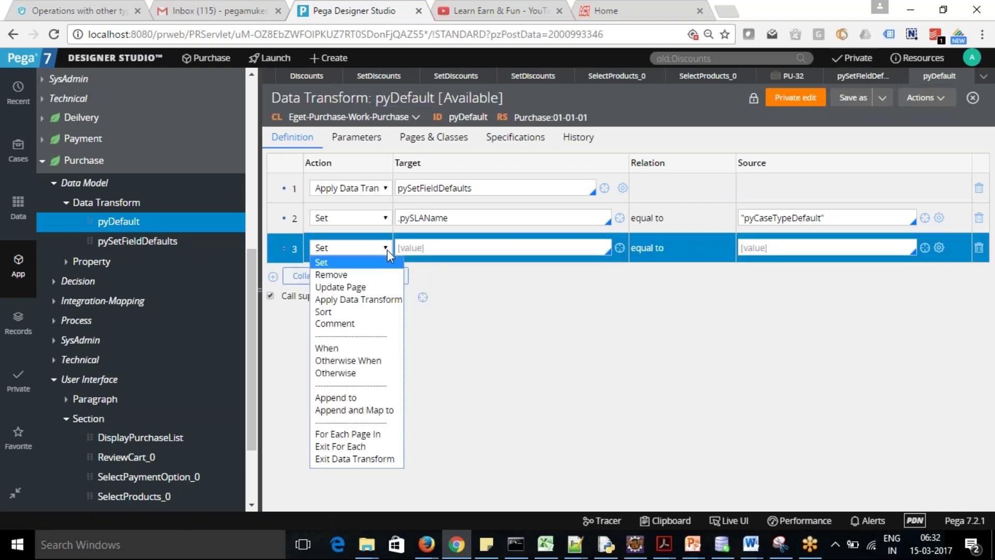
click(366, 295)
click(461, 248)
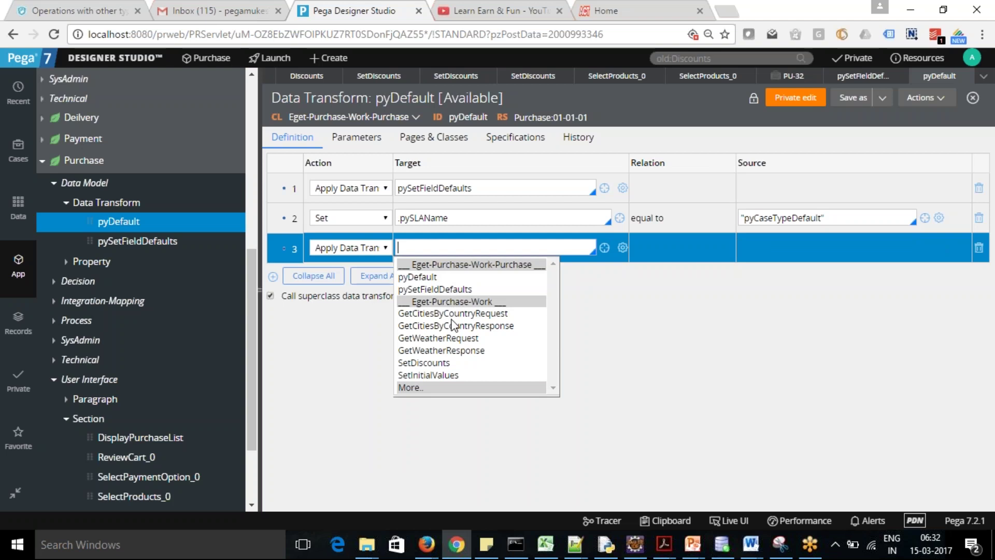
click(434, 363)
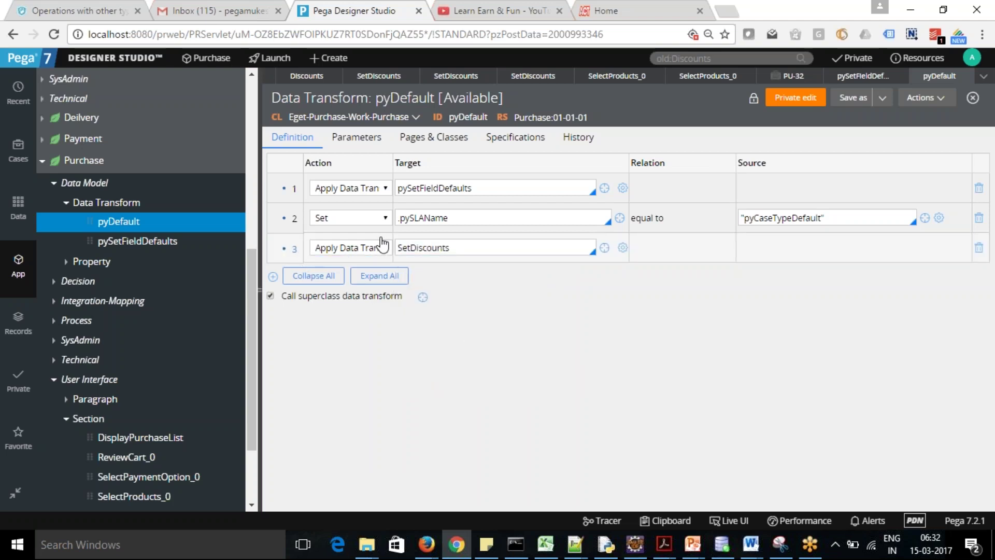
click(339, 218)
click(332, 229)
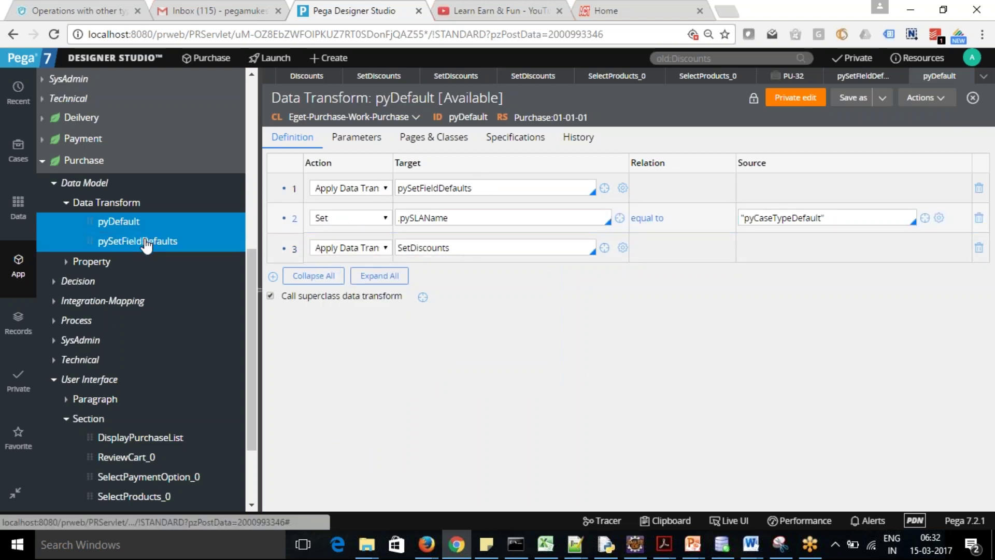
Save pyDefault as a new copy for Eget-Purchase-Work-Purchase in the Purchase ruleset version 01-01-02, open it and save it
click(884, 107)
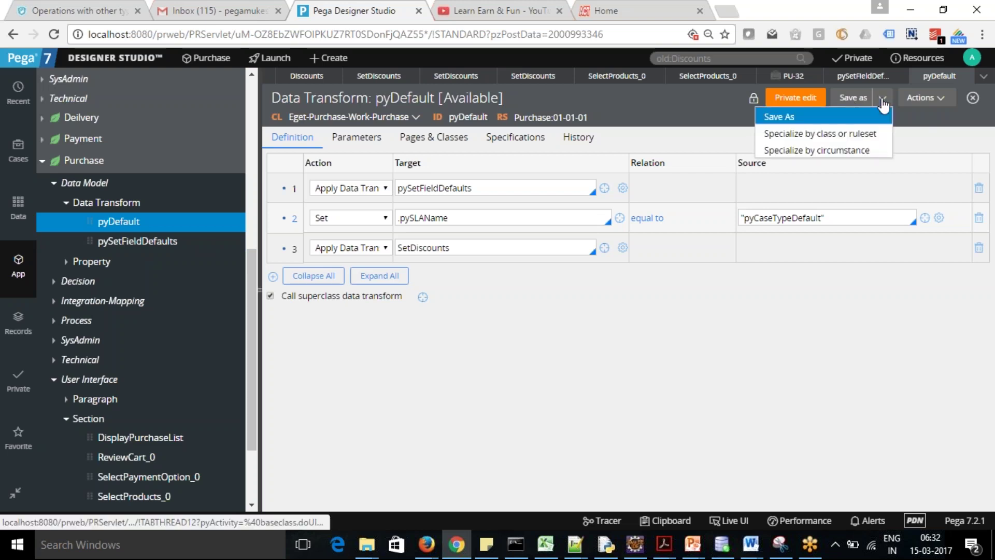
click(829, 119)
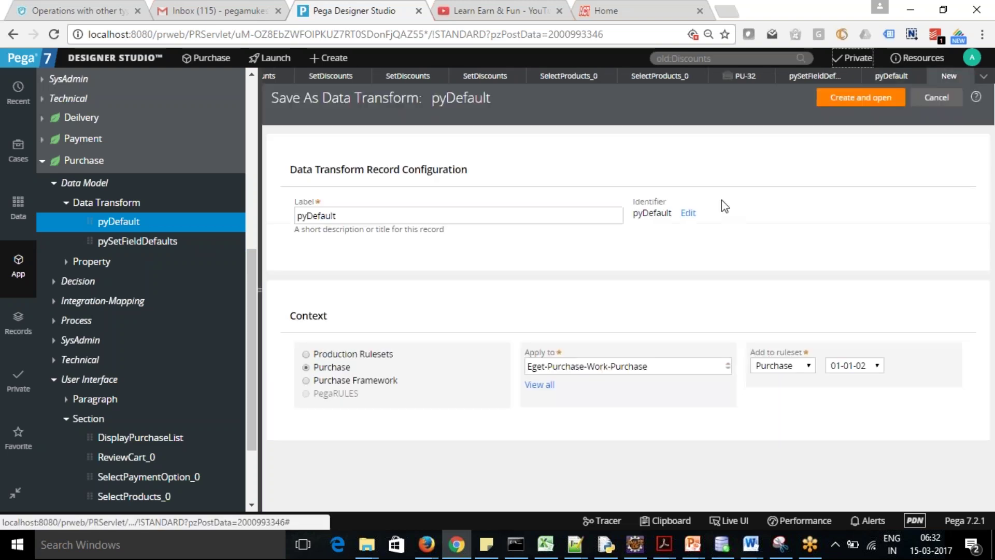
click(858, 99)
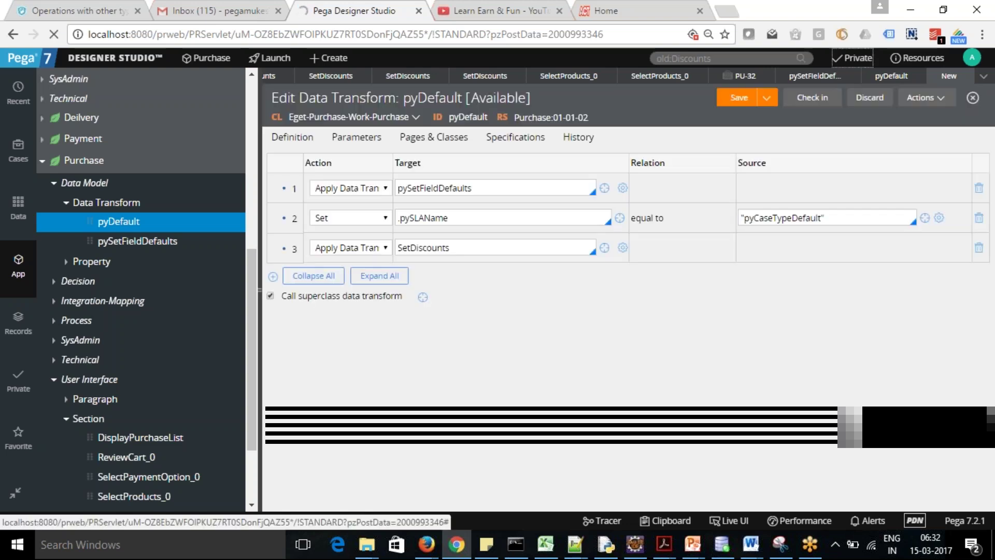
click(740, 99)
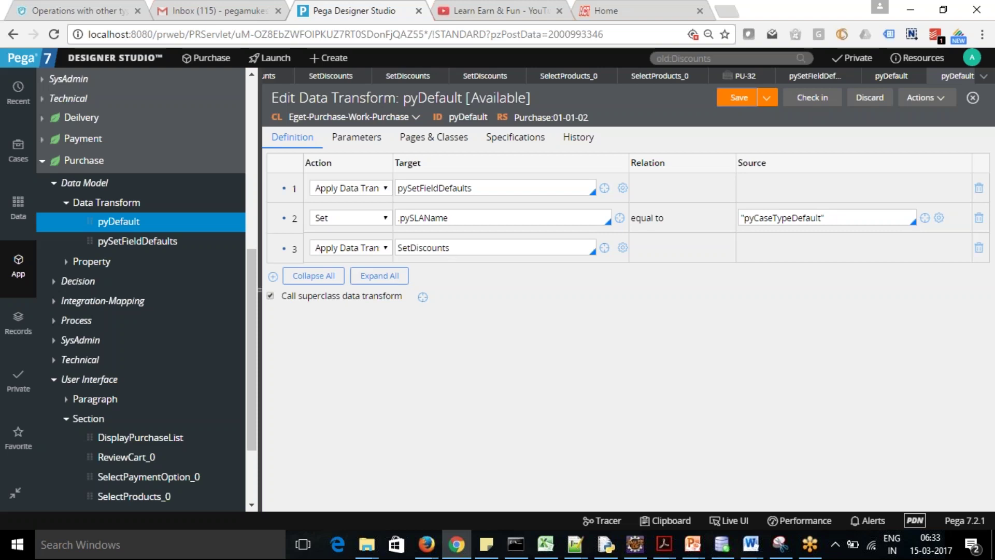
Add a row before the SetDiscounts row in pyDefault that sets .Customer.CustomerType equal to "GOLD"
click(348, 218)
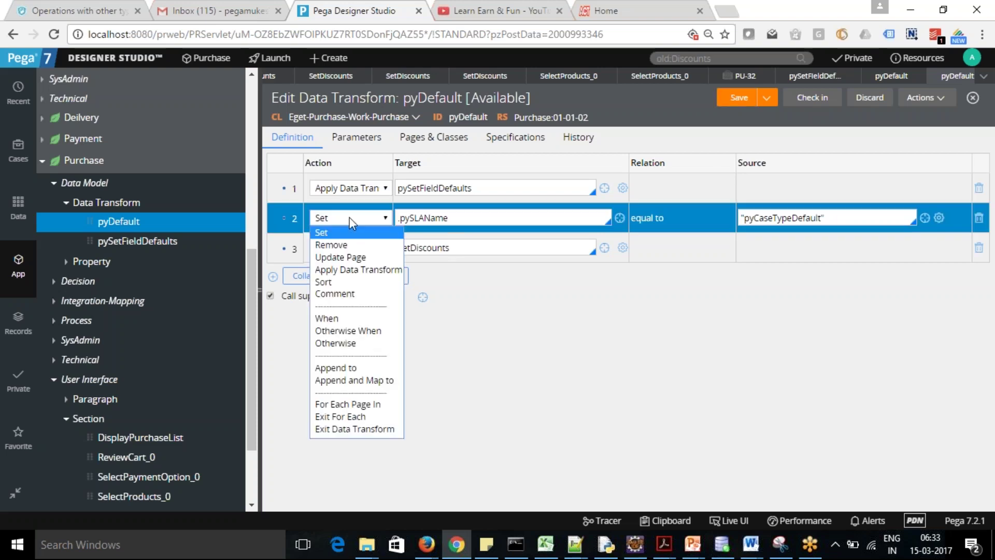
click(352, 218)
click(292, 220)
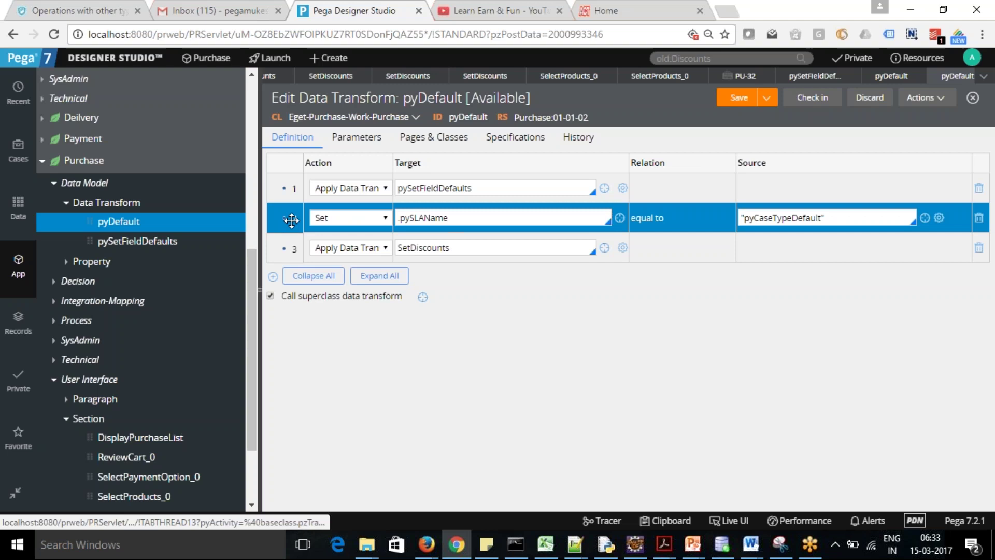
click(273, 277)
click(431, 248)
text(.)
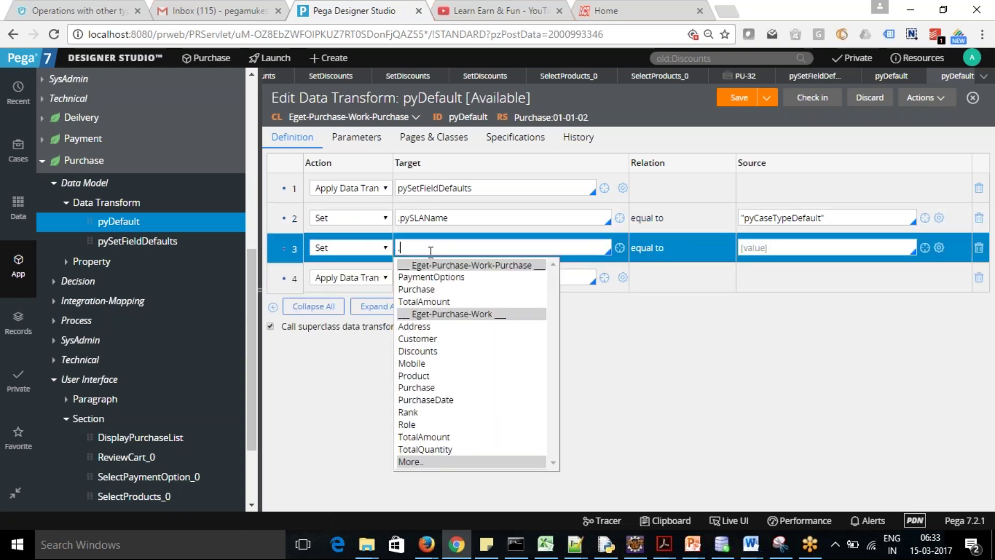
click(421, 338)
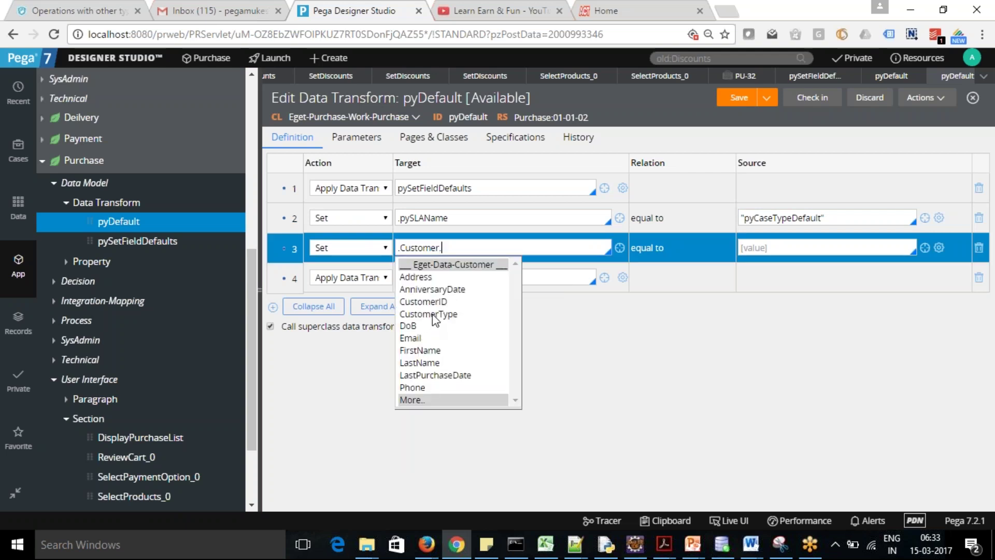
click(433, 314)
click(821, 248)
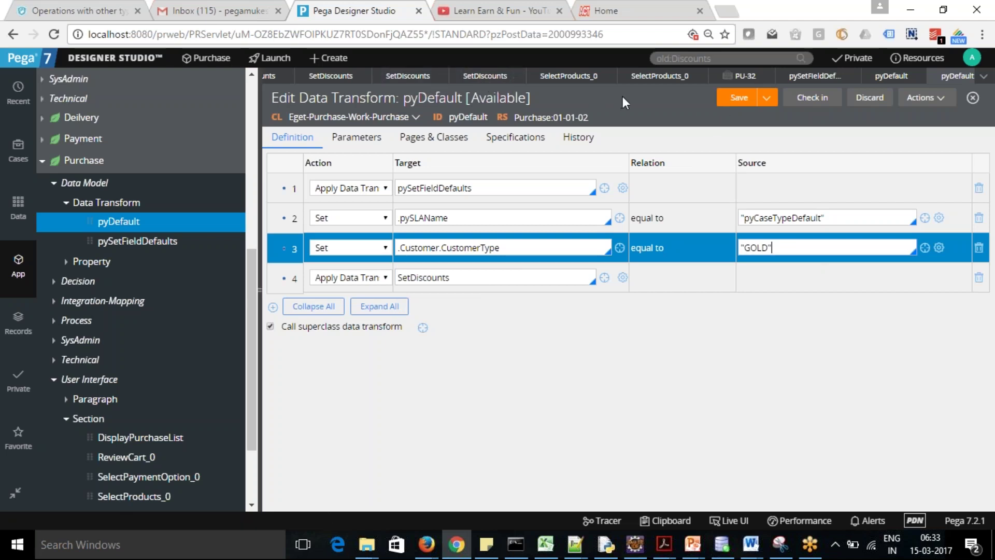
Check the prompt values defined for the CustomerType property
scroll(768, 78, up, 3)
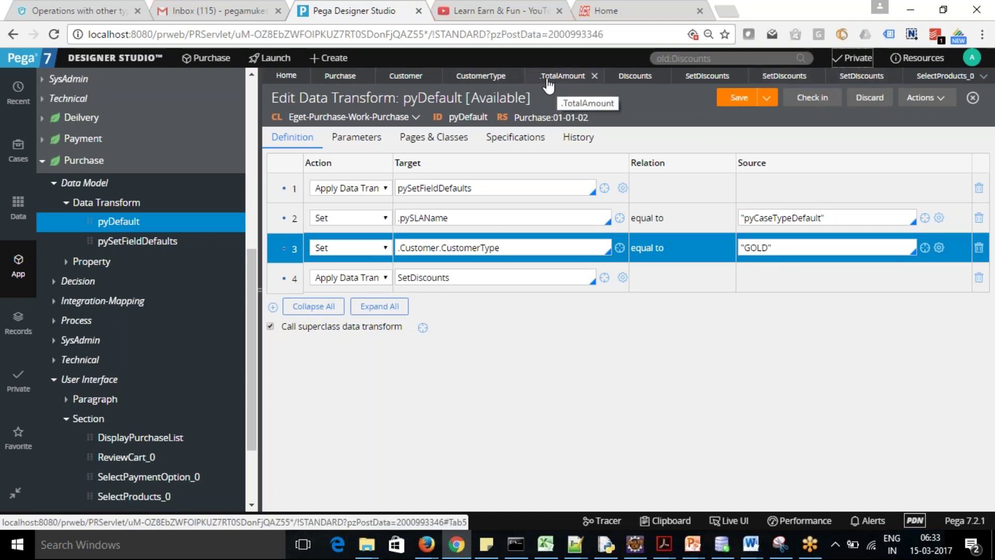
click(473, 77)
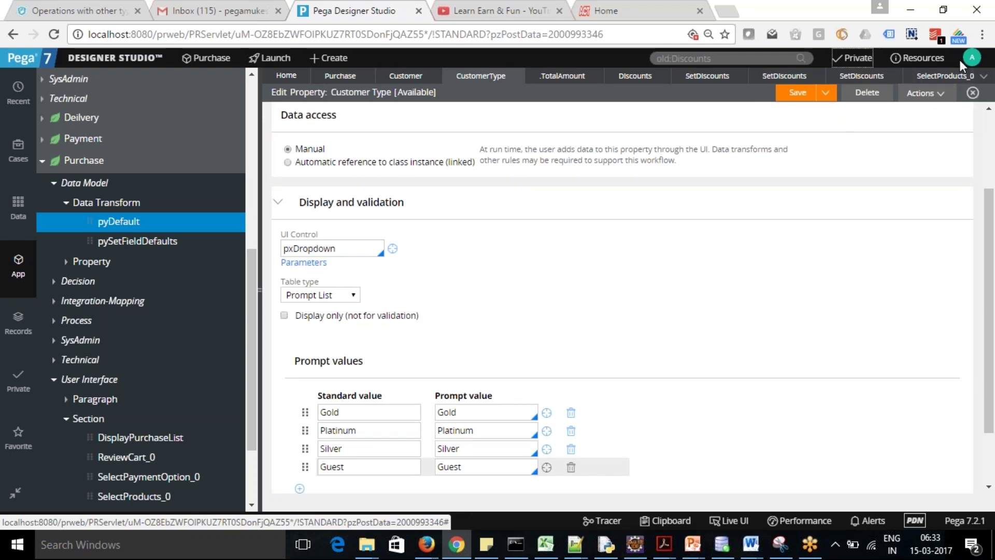
Close the surplus SetDiscounts, SelectProducts_0, PU-32, pySetFieldDefaults and 01-01-01 pyDefault tabs, and return to the 01-01-02 pyDefault data transform
click(893, 76)
click(815, 76)
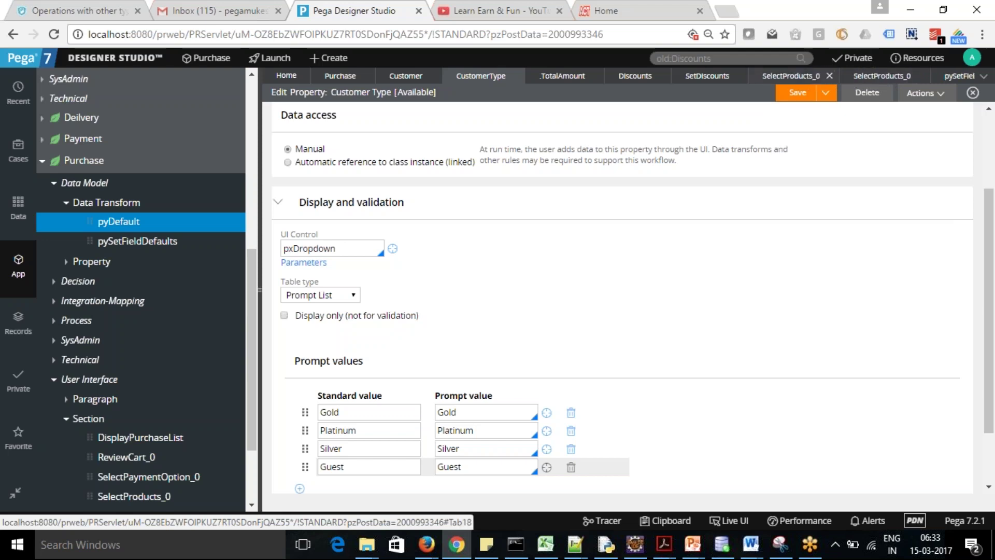
click(829, 76)
click(829, 76)
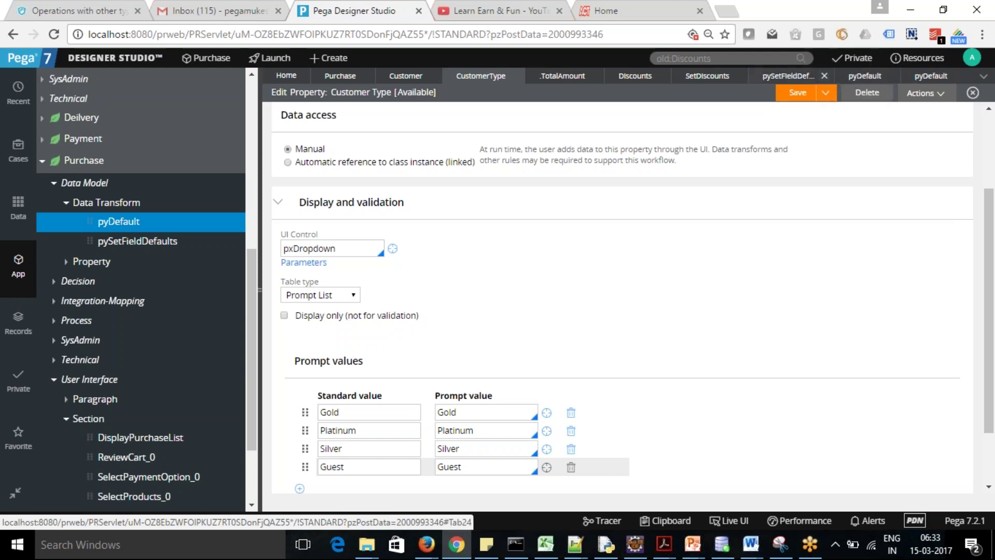
click(824, 76)
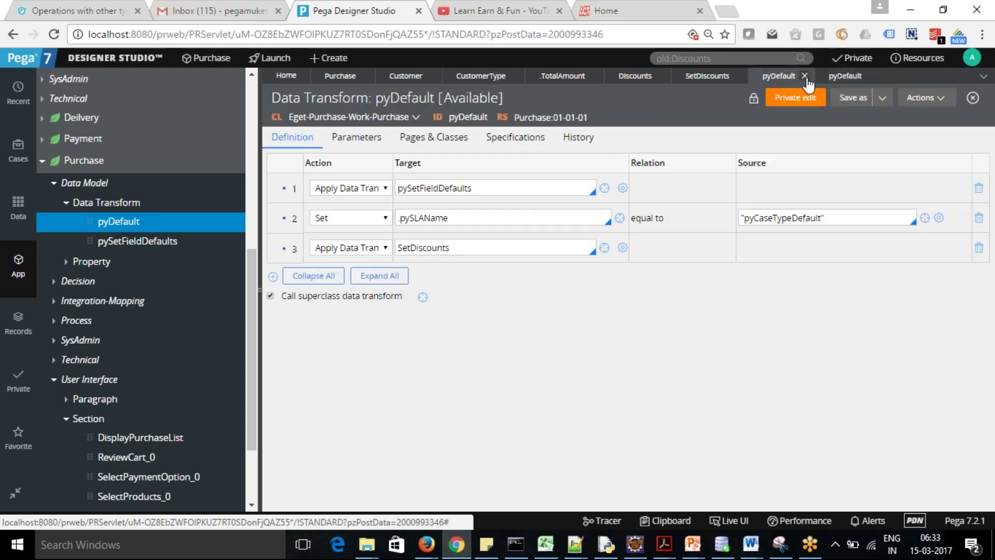
click(805, 76)
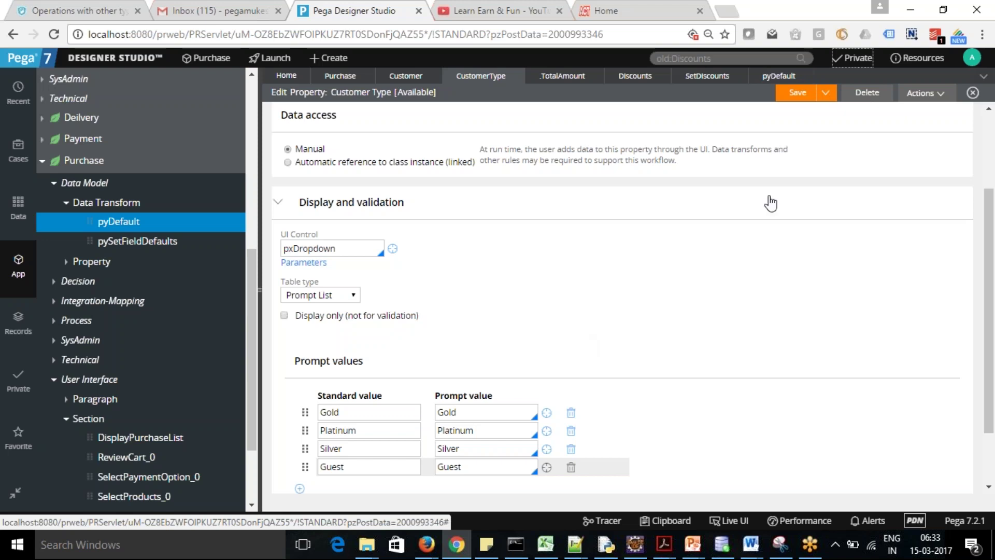
click(777, 76)
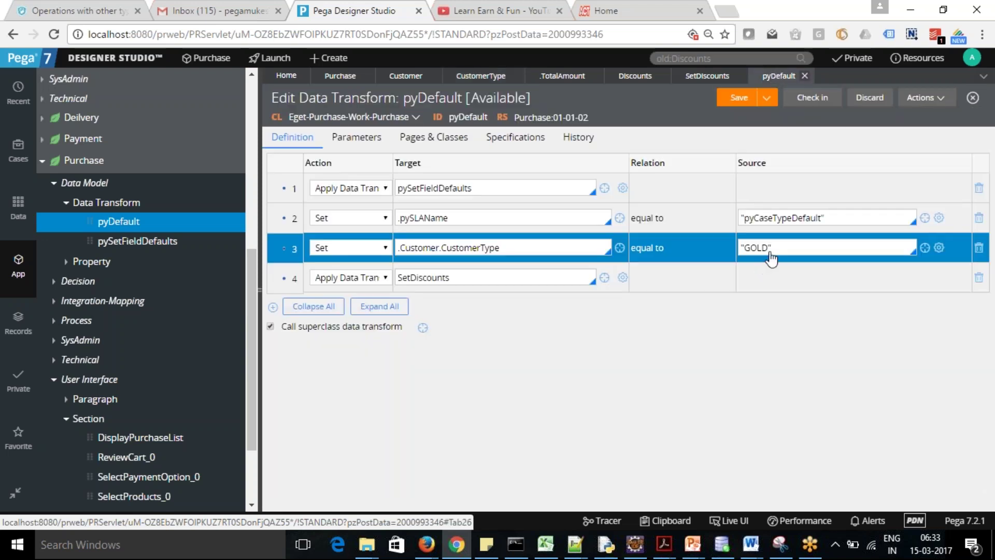
Change the source value of the .Customer.CustomerType row in pyDefault to "Gold" and save the data transform
click(770, 255)
key(BackSpace)
key(BackSpace)
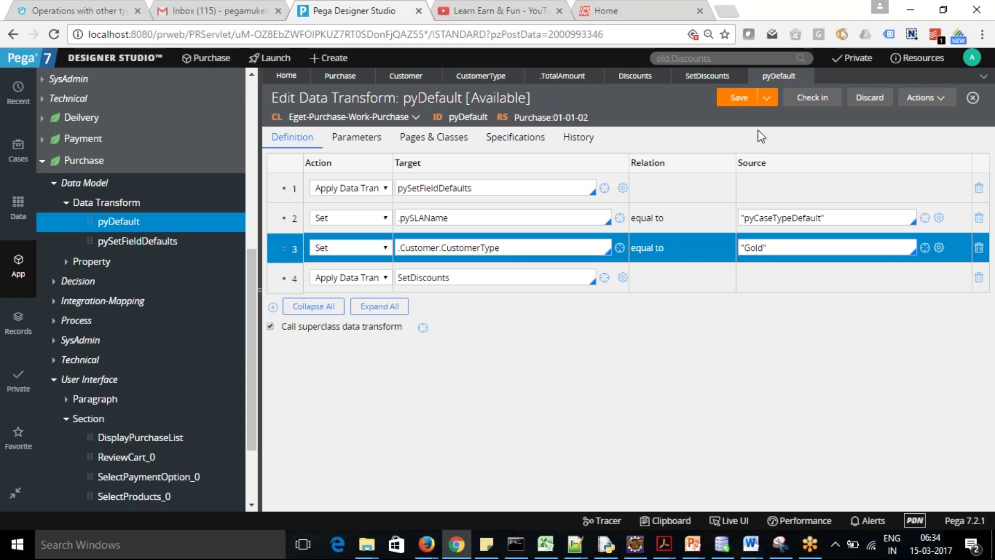
click(735, 98)
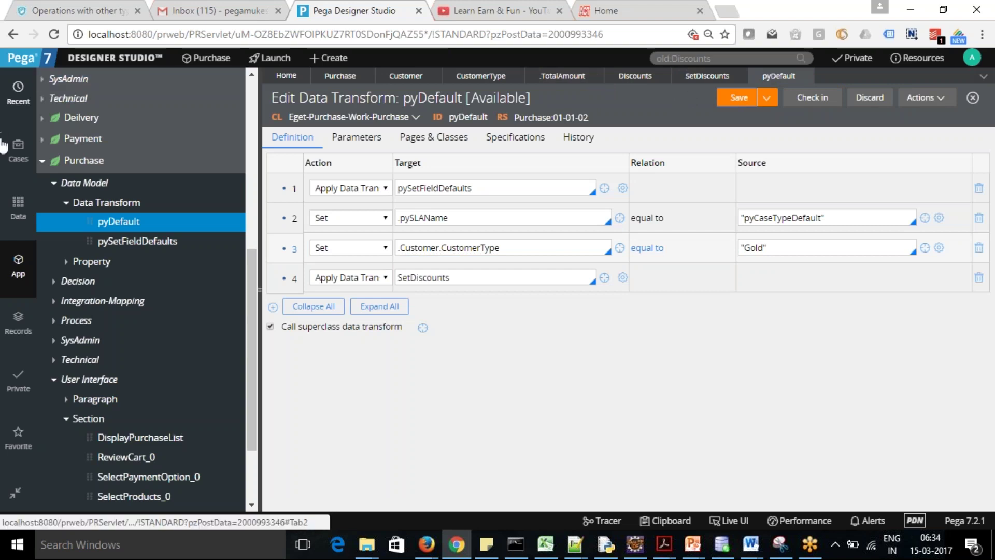
Reopen the recent Purchase case PU-32 and view its SelectProducts assignment
click(20, 101)
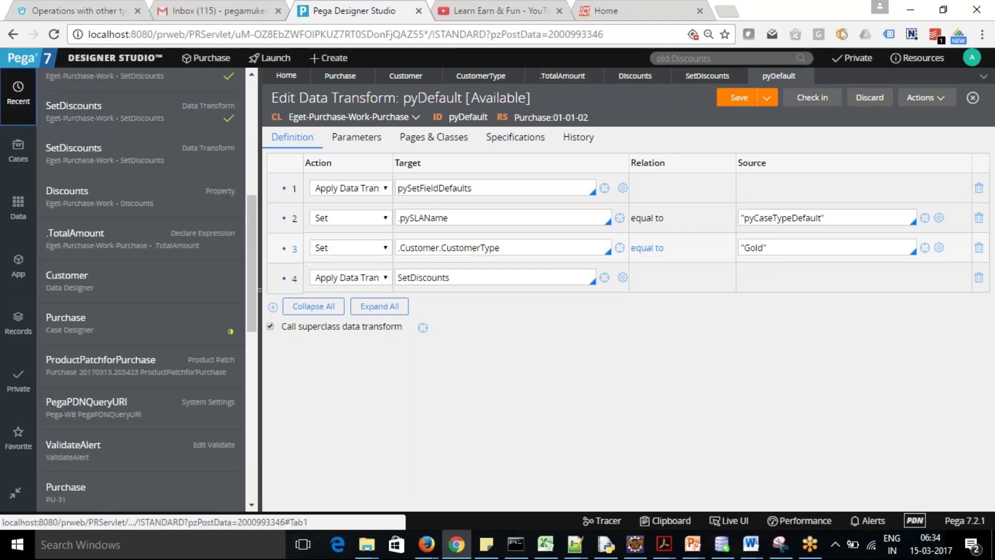
scroll(251, 233, up, 1)
scroll(259, 137, up, 7)
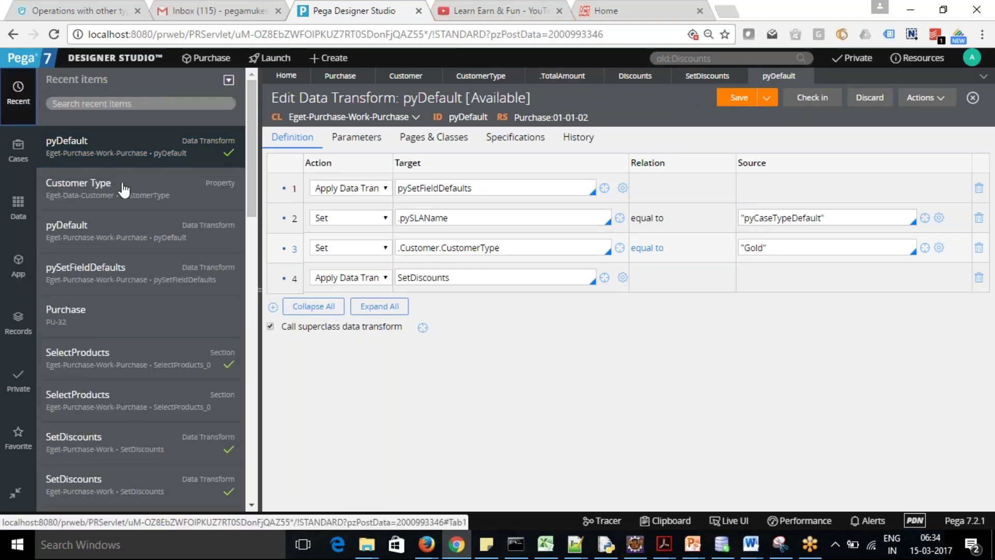
click(78, 317)
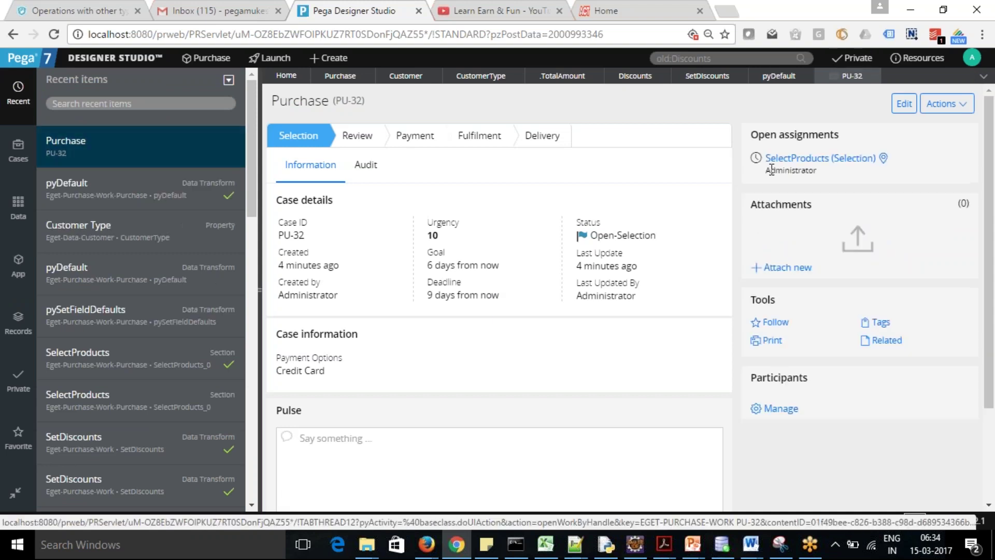
click(792, 161)
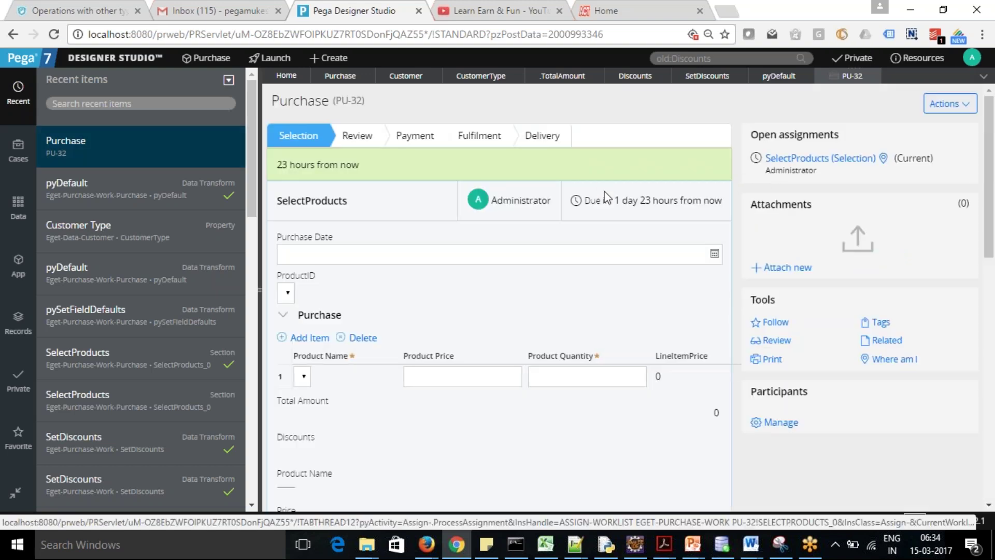
Create a new Purchase case without choosing a payment option, and close the PU-32 case
click(329, 57)
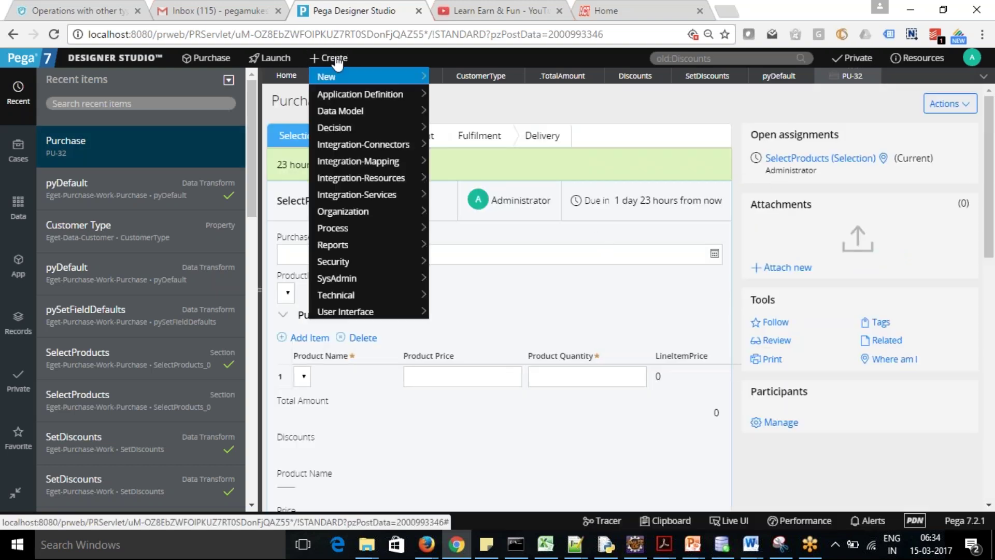
mouse_move(358, 78)
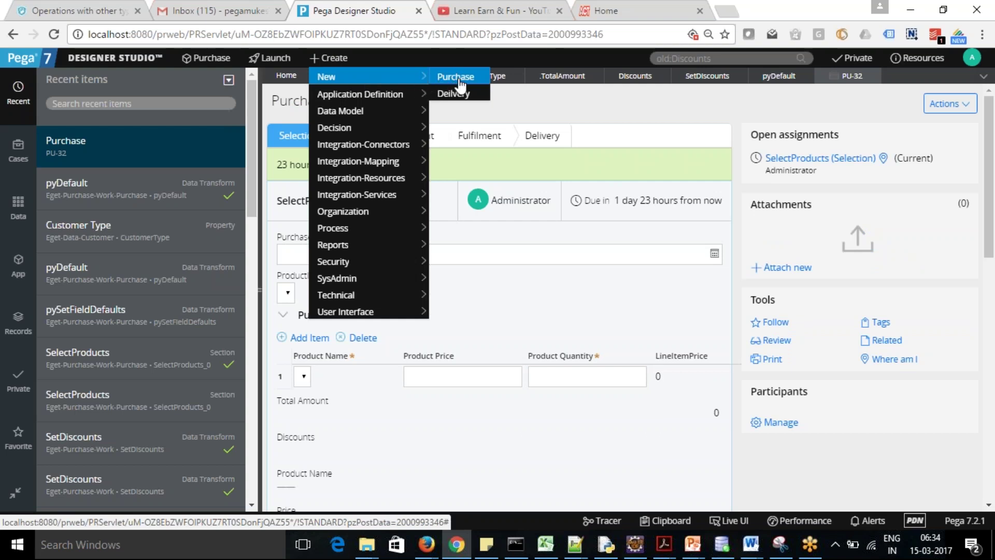
click(465, 79)
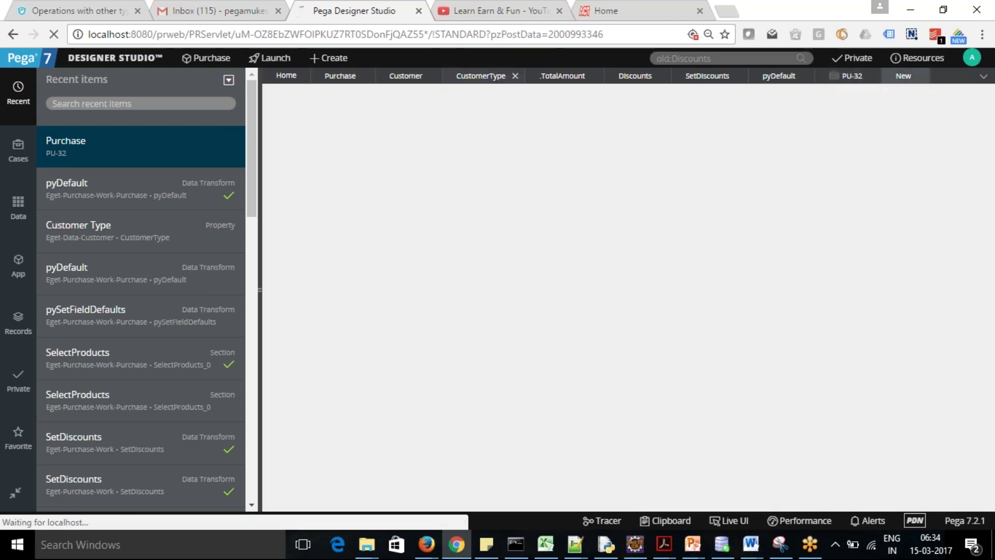
click(871, 76)
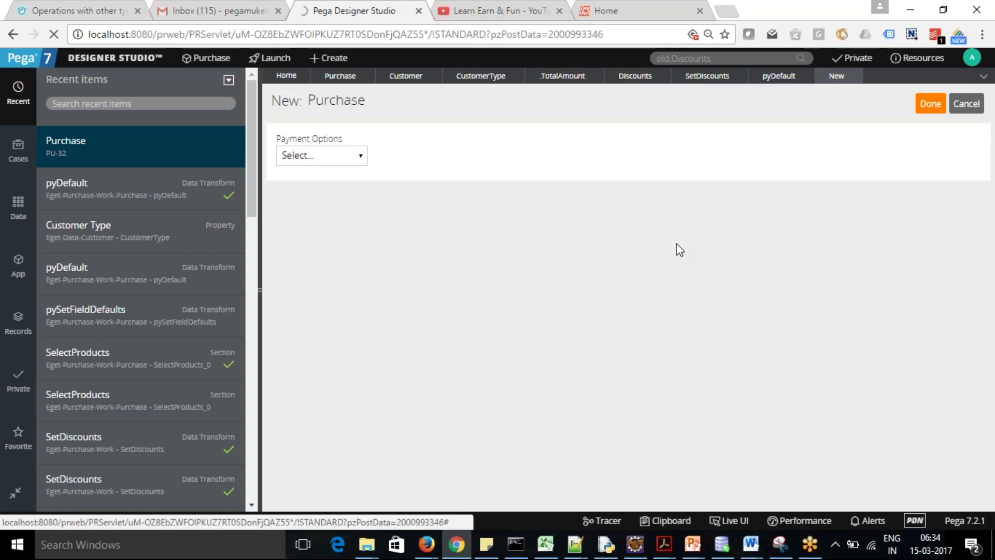
click(922, 110)
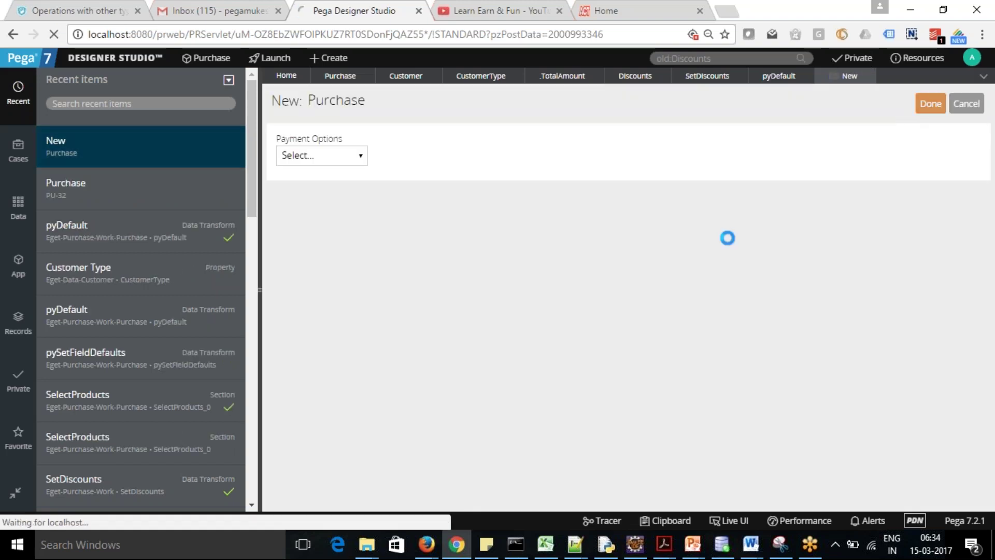
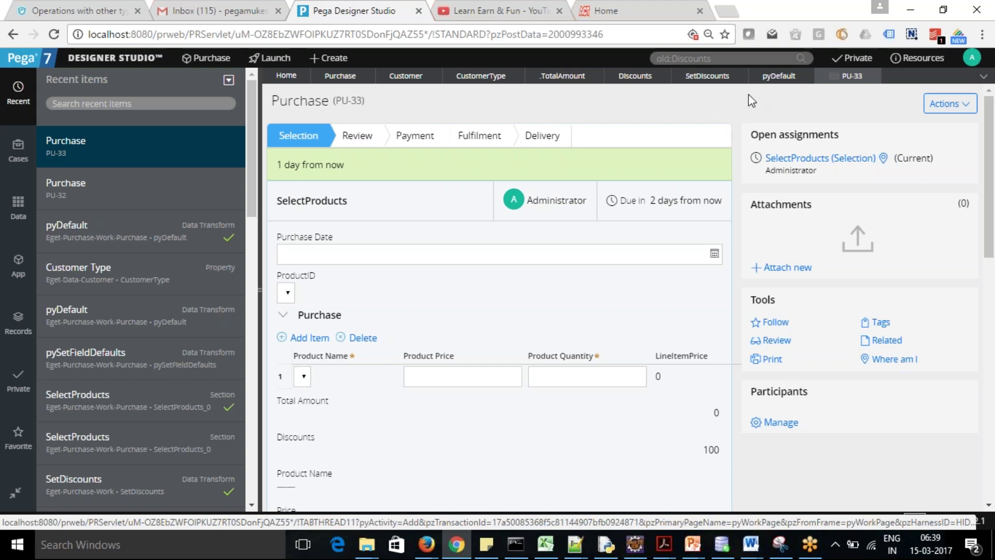
Set the .Customer.CustomerType source in pyDefault to "Platinum" and save the data transform
click(771, 79)
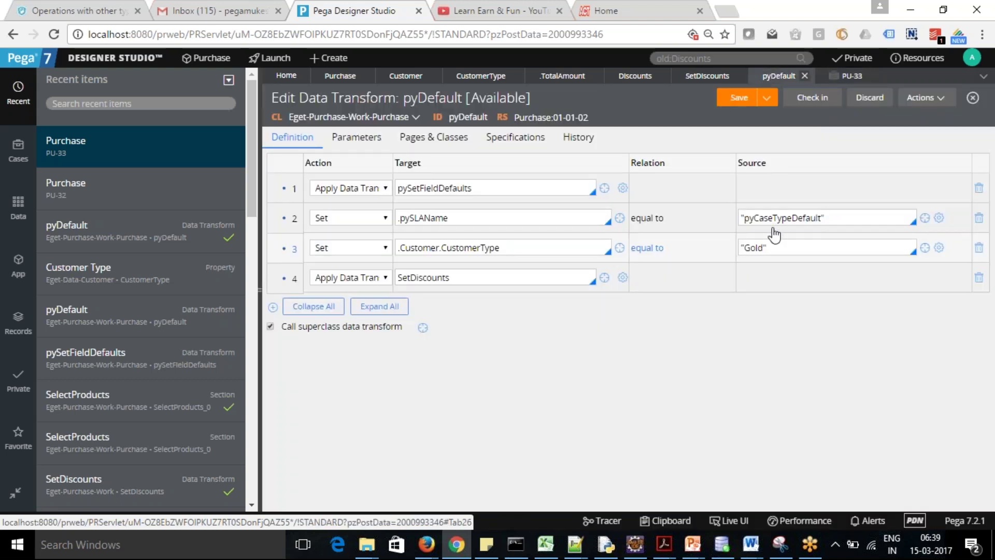
click(764, 247)
key(BackSpace)
key(BackSpace)
key(BackSpace)
key(BackSpace)
key(BackSpace)
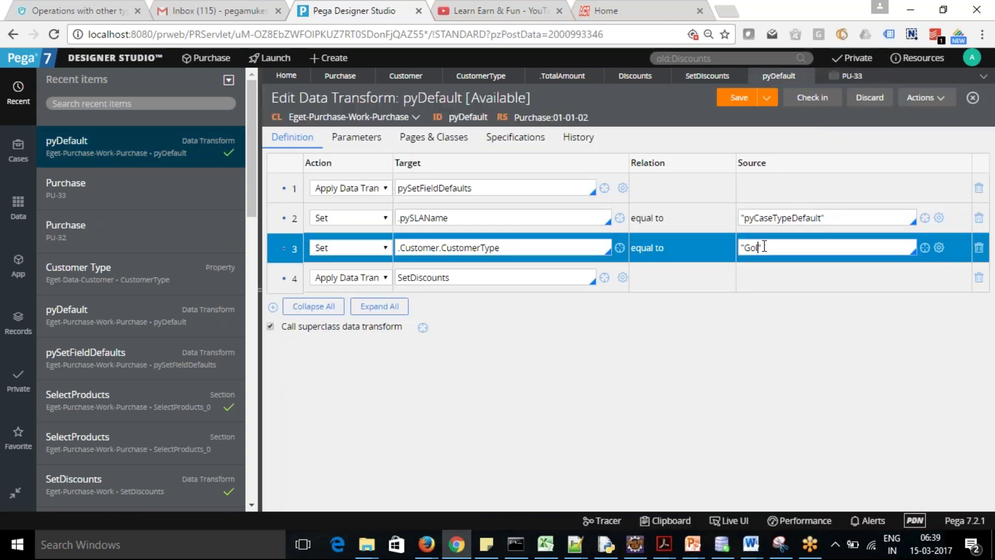
text(Platinum)
click(739, 99)
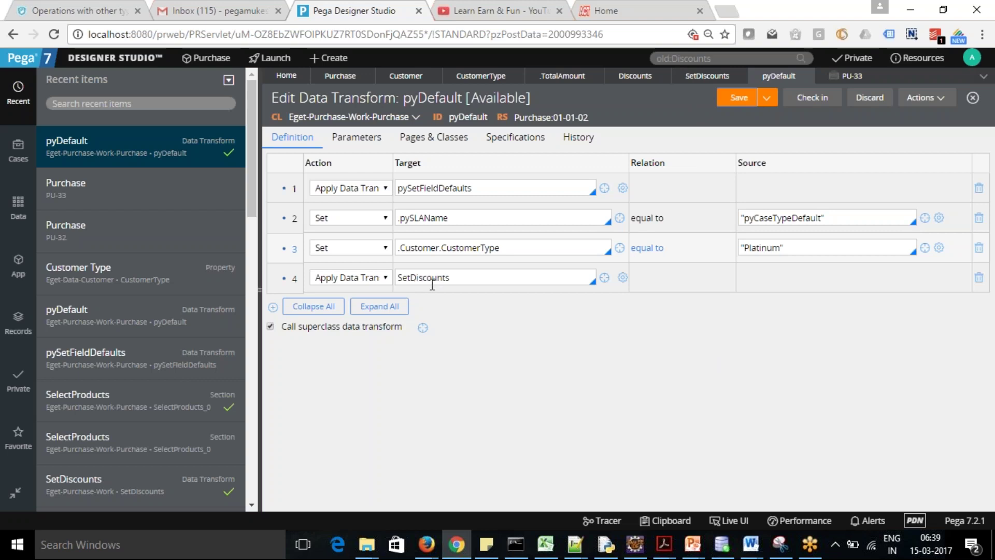
click(740, 104)
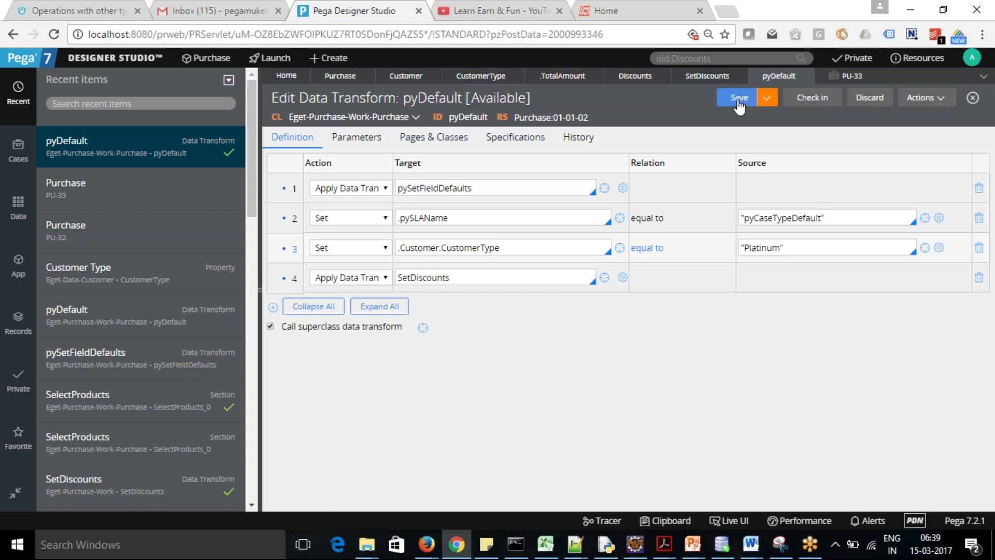
Replace the open PU-33 case with another new Purchase case and check its Discounts value
click(856, 77)
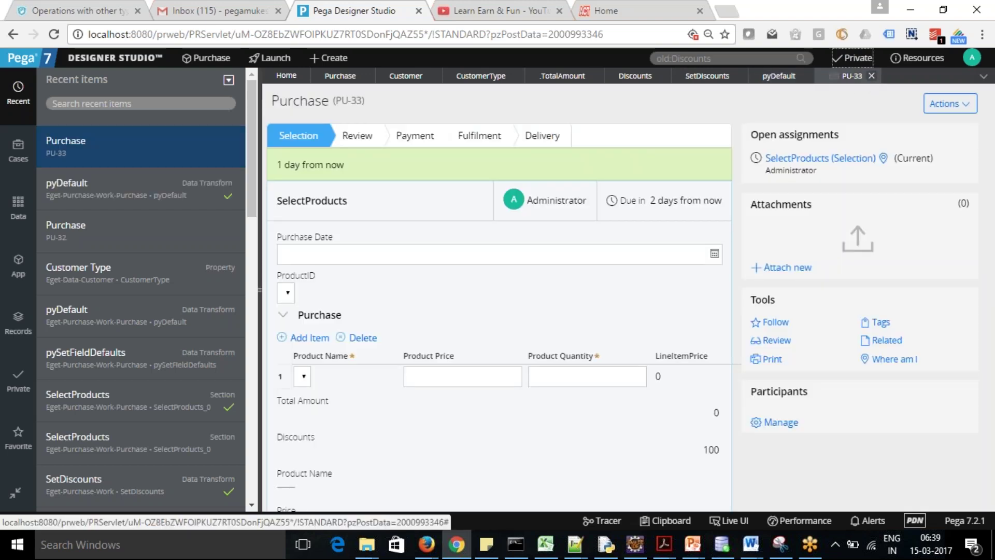
click(871, 76)
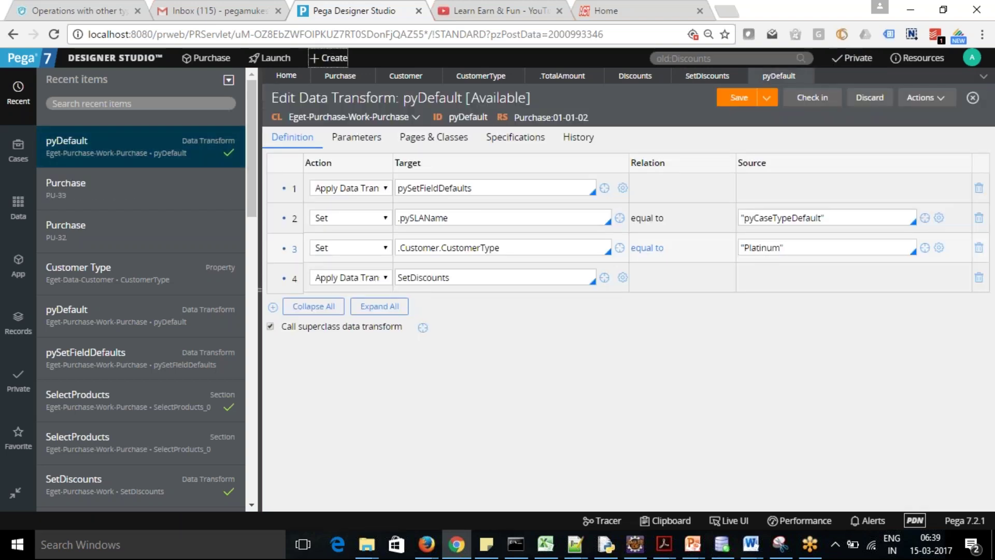
click(328, 57)
mouse_move(355, 77)
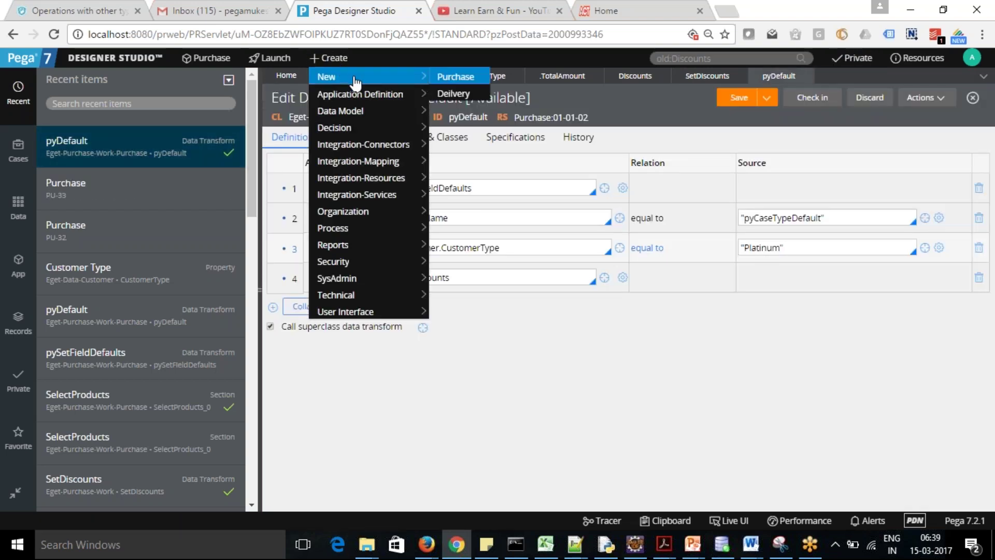
click(466, 83)
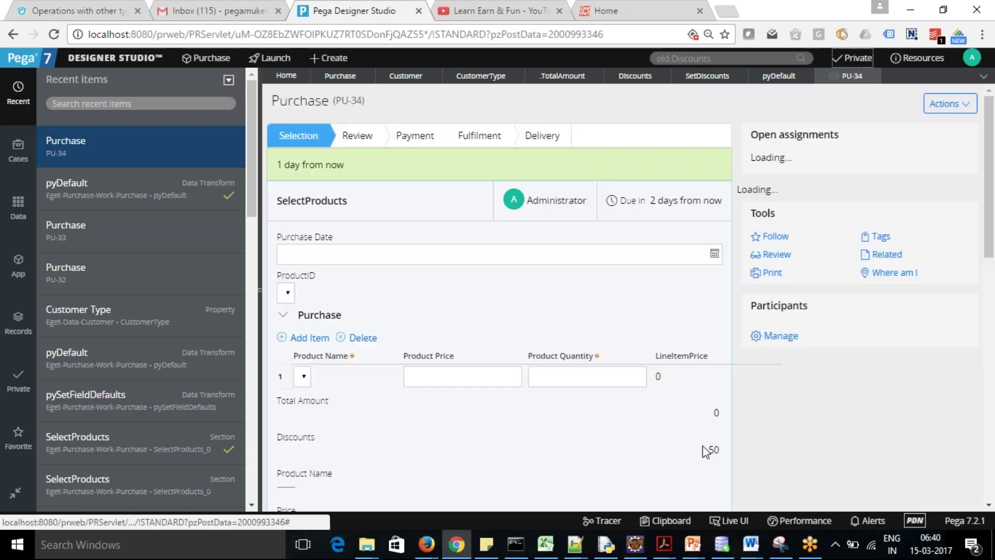
double_click(720, 450)
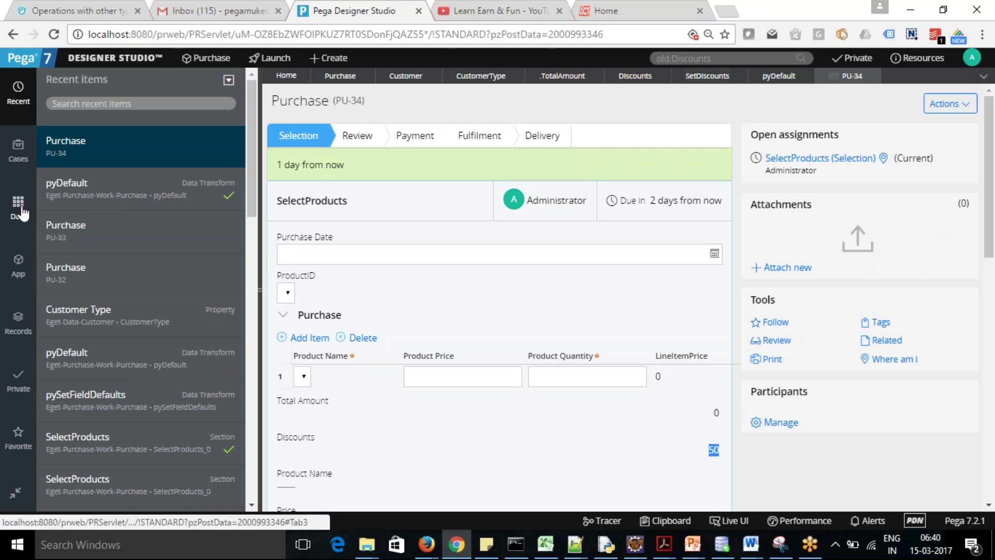
Review the circumstanced versions of SetDiscounts among the Eget-Purchase-Work data transforms
click(16, 267)
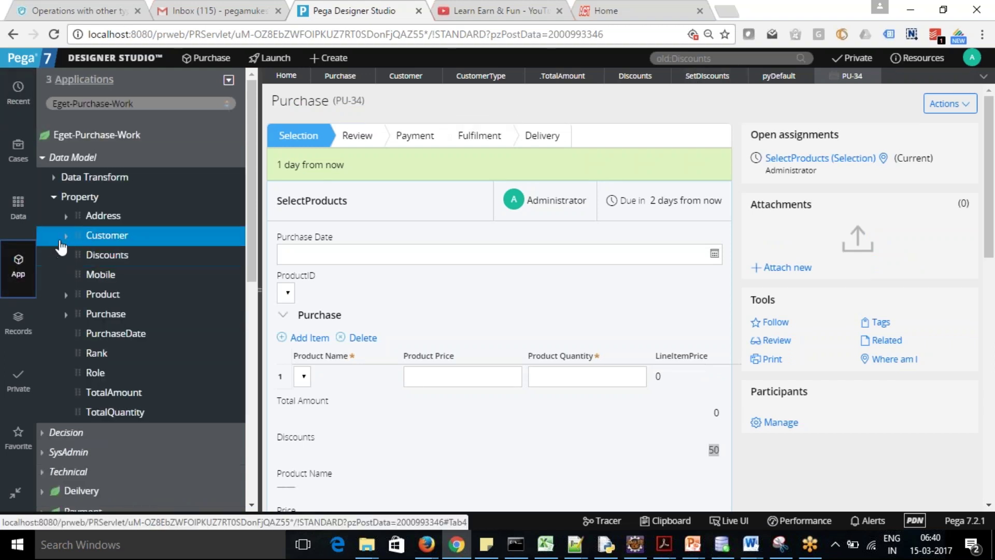
click(53, 197)
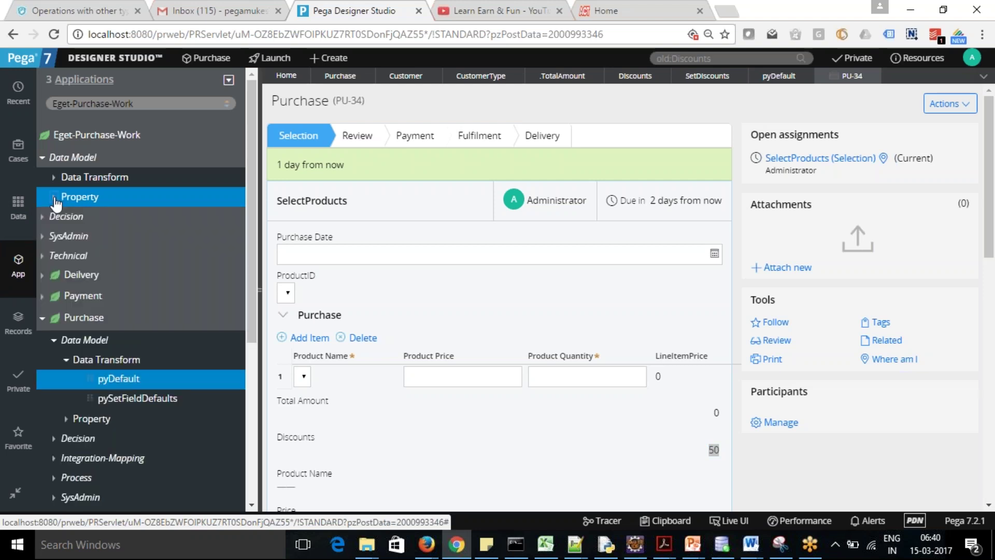
click(55, 179)
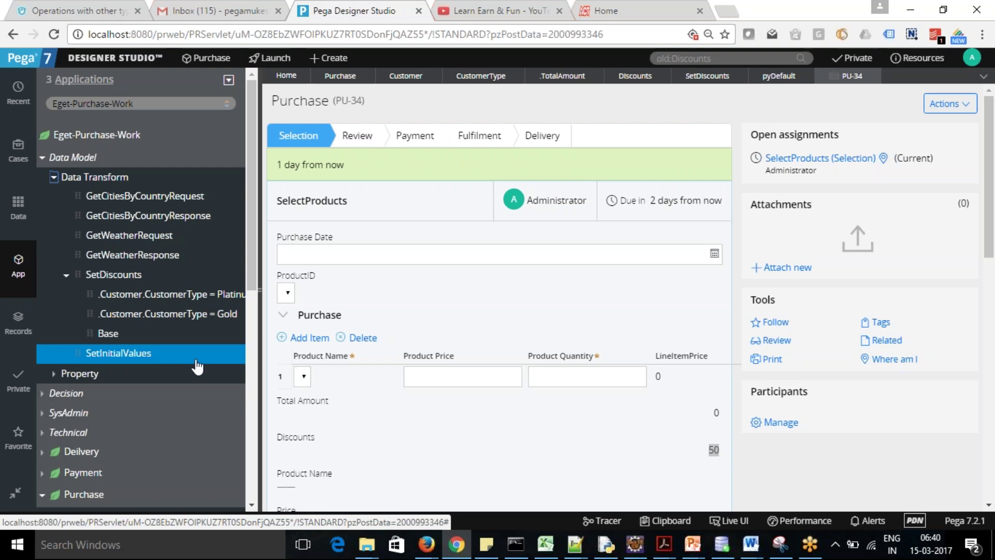
Start specializing the base SetDiscounts data transform by circumstance, using Property and Date
click(706, 78)
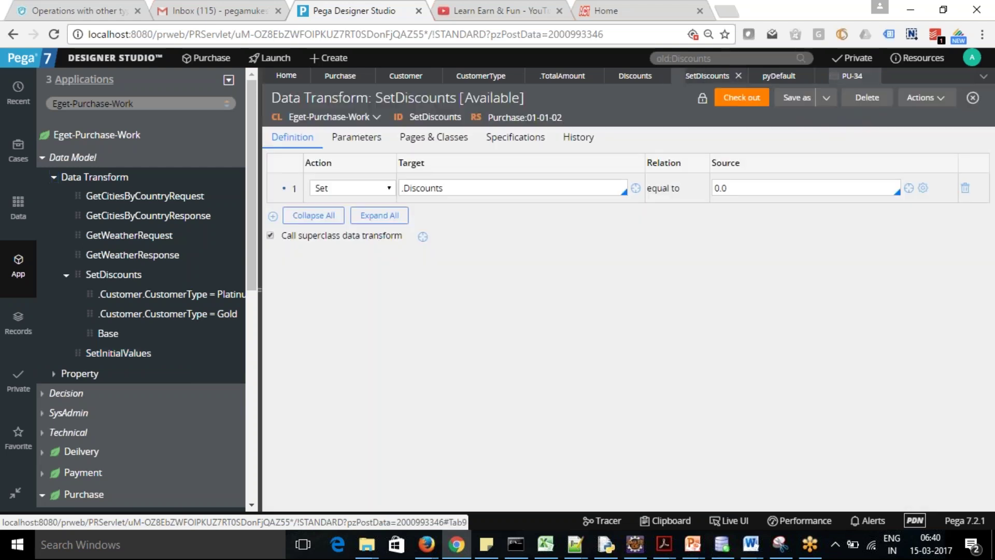
click(827, 98)
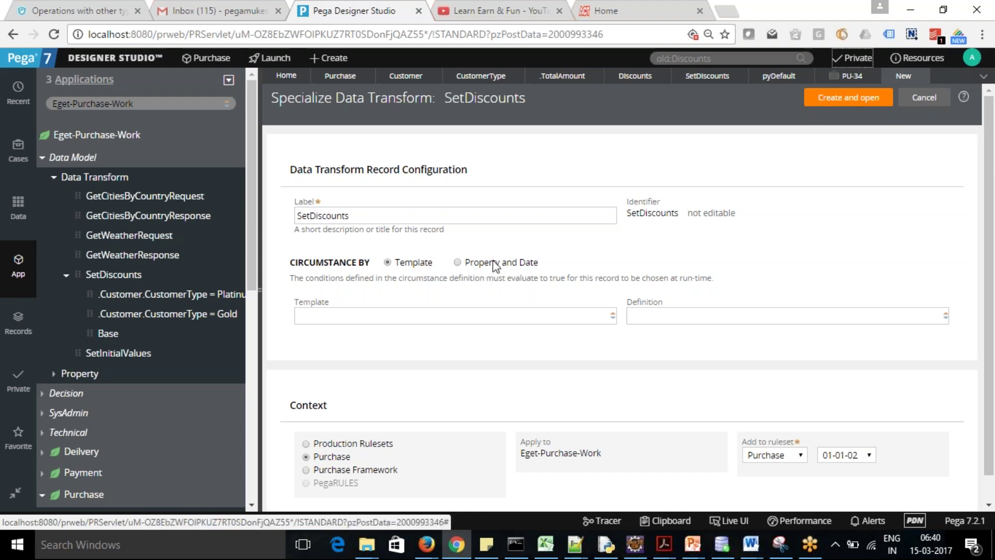
click(459, 262)
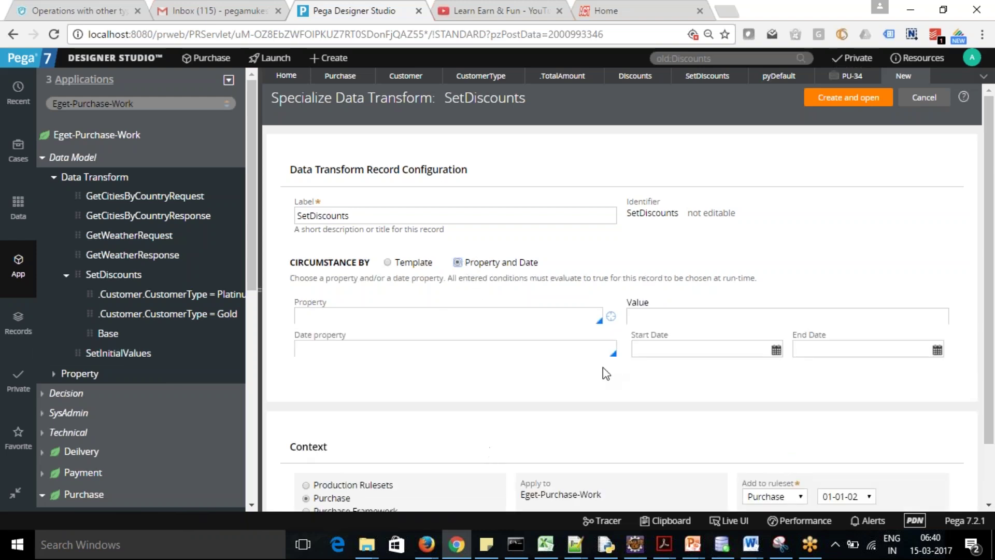
Examine the Property, Value, Date property, Start Date and End Date fields of the SetDiscounts circumstance
click(366, 313)
click(749, 313)
click(417, 353)
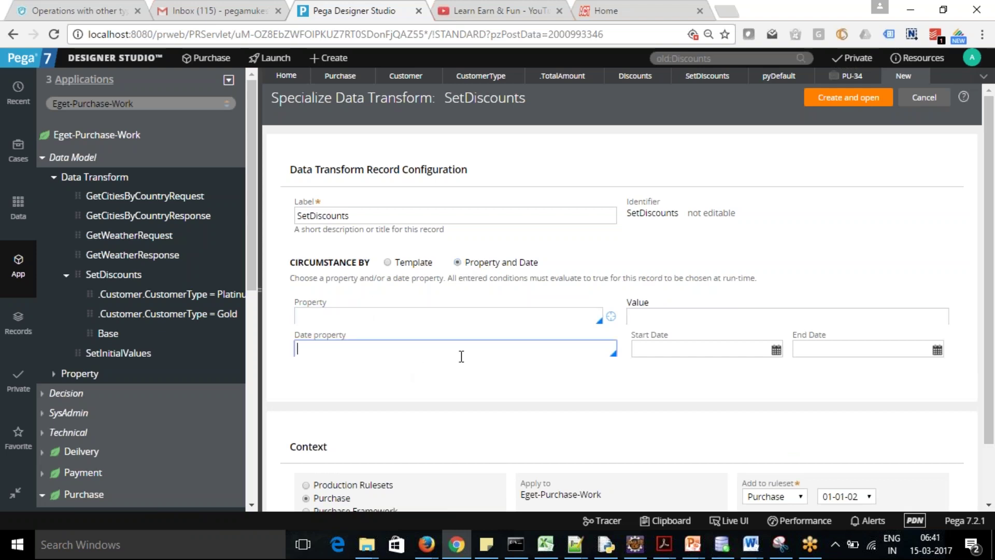
click(702, 348)
click(849, 349)
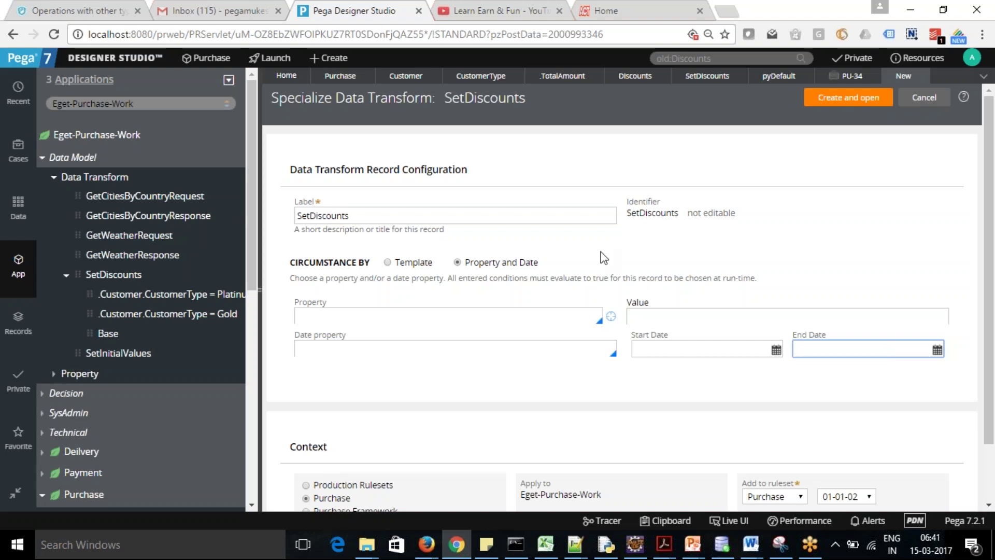
click(729, 352)
click(912, 356)
click(753, 348)
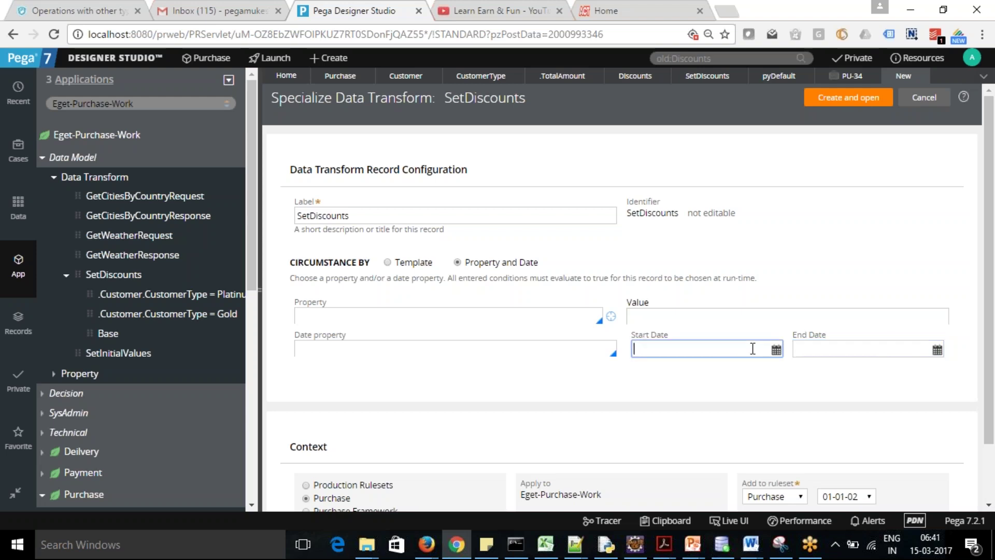
click(838, 350)
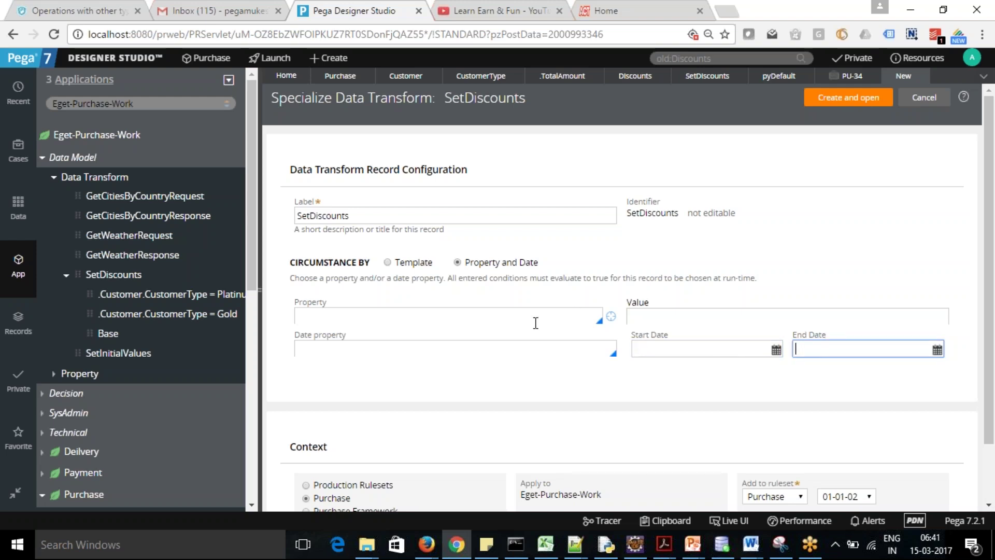
click(366, 351)
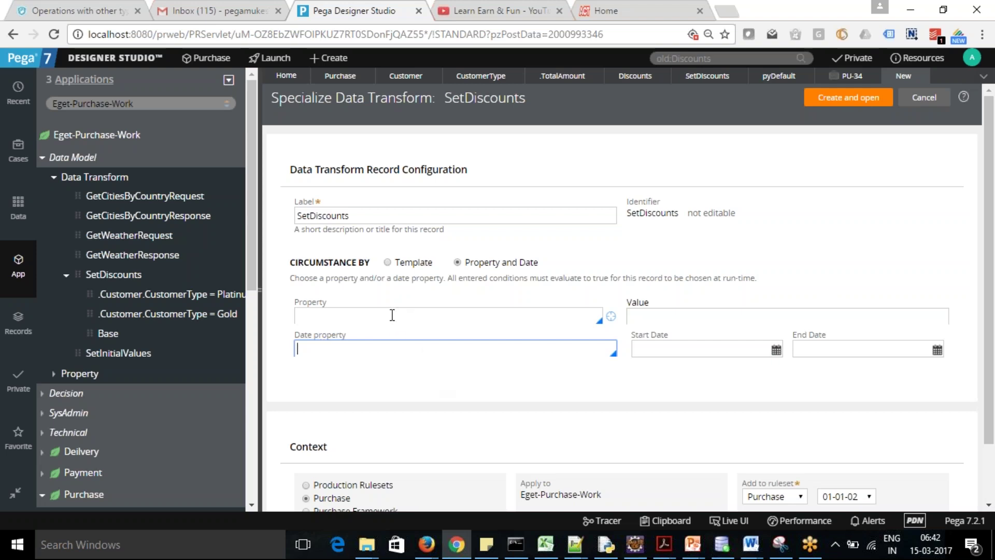
Switch the SetDiscounts specialization to circumstance by Template and open the SelectProducts_0 section of the Purchase class
click(387, 263)
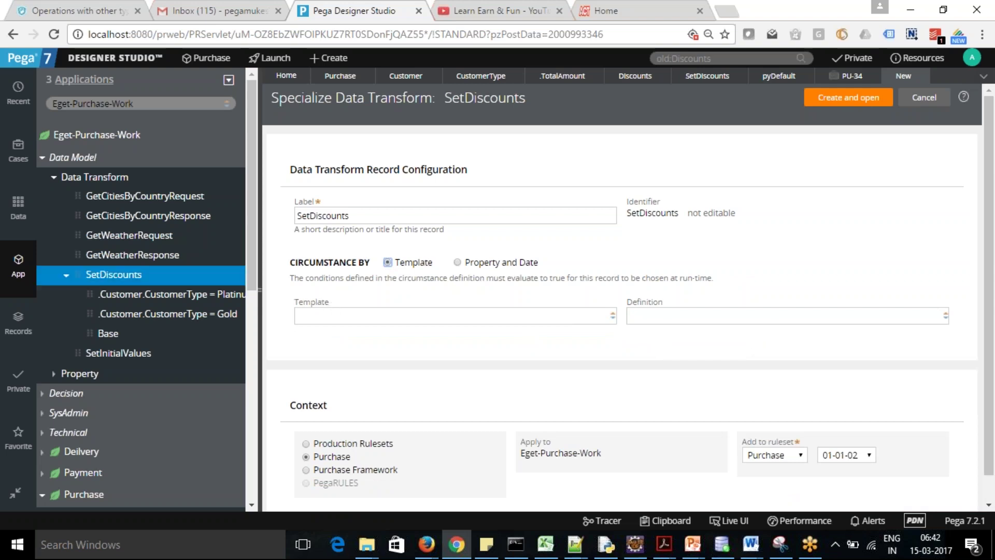
click(65, 277)
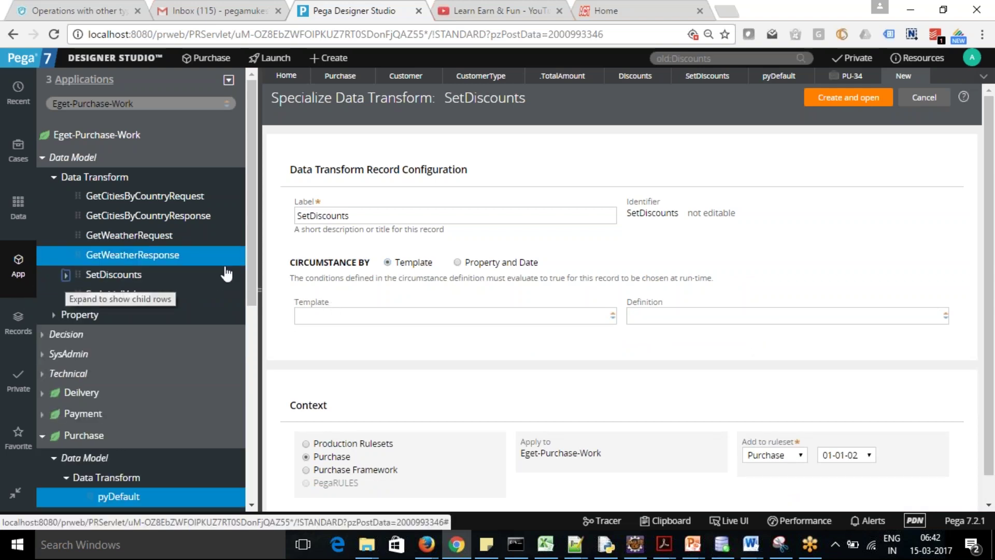
drag(253, 266, 268, 468)
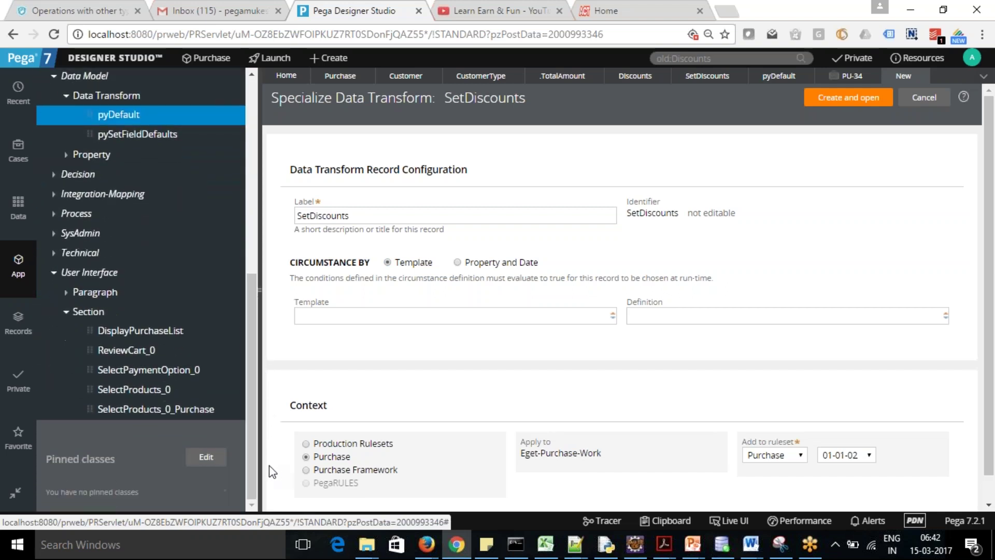
click(121, 391)
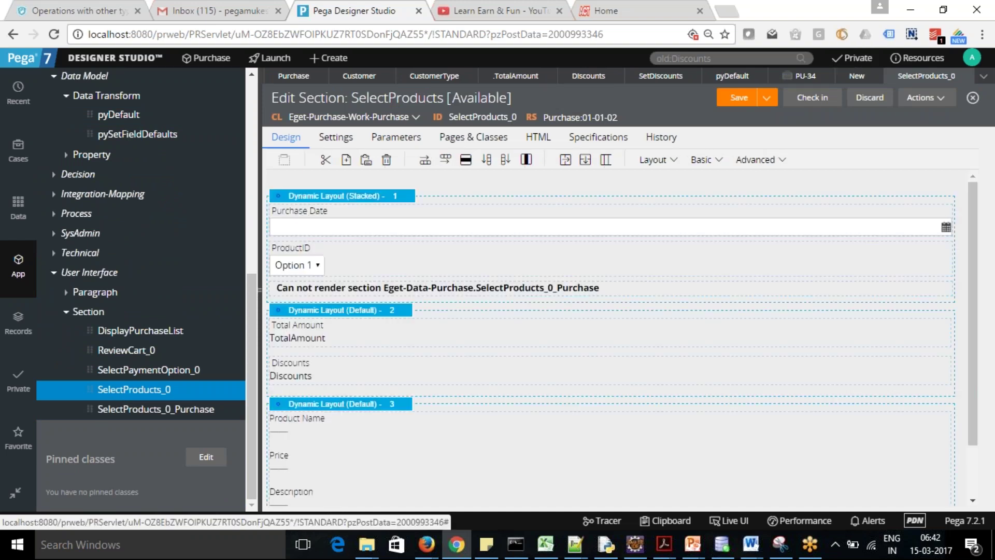
scroll(977, 298, down, 2)
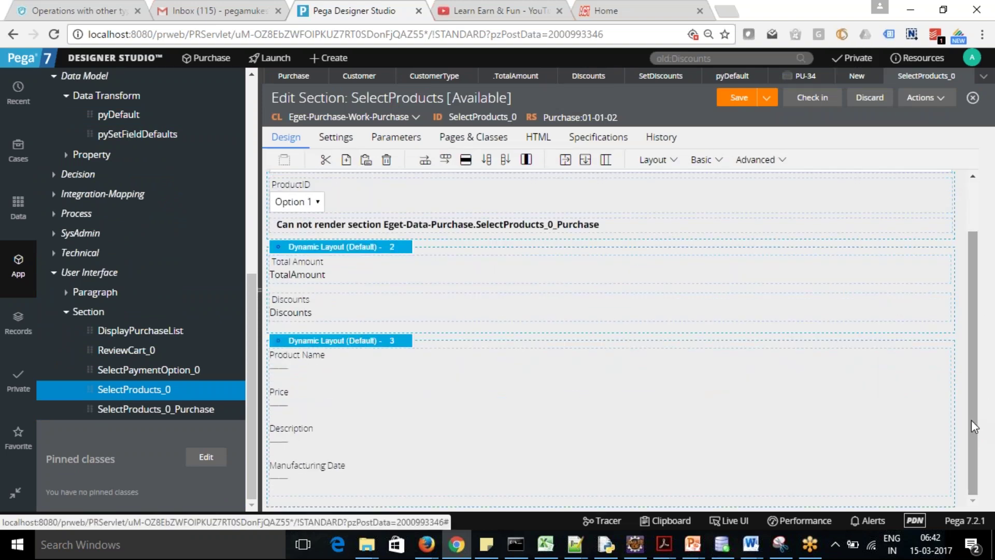
Try to add a Text Input control below the Discounts field in the SelectProducts section and save it
click(407, 318)
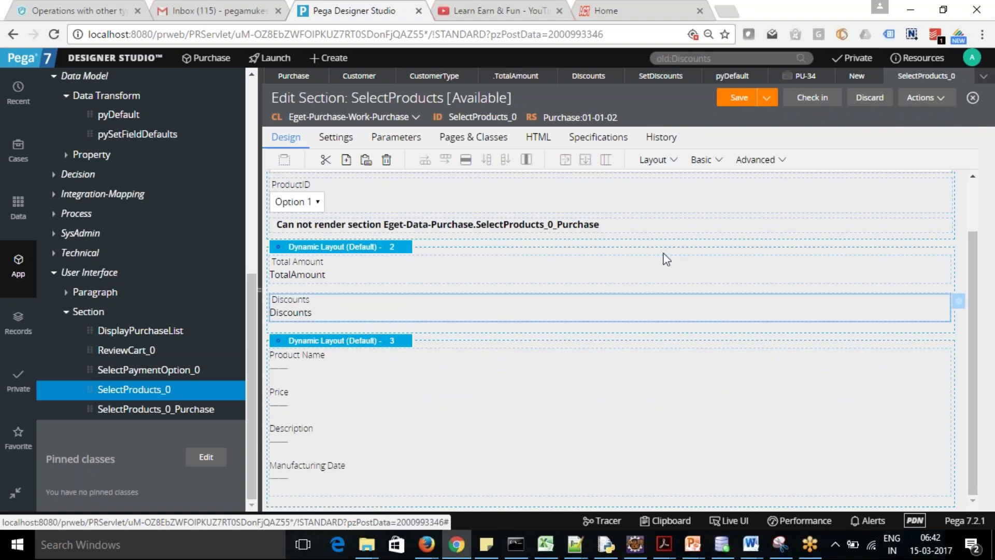
click(719, 162)
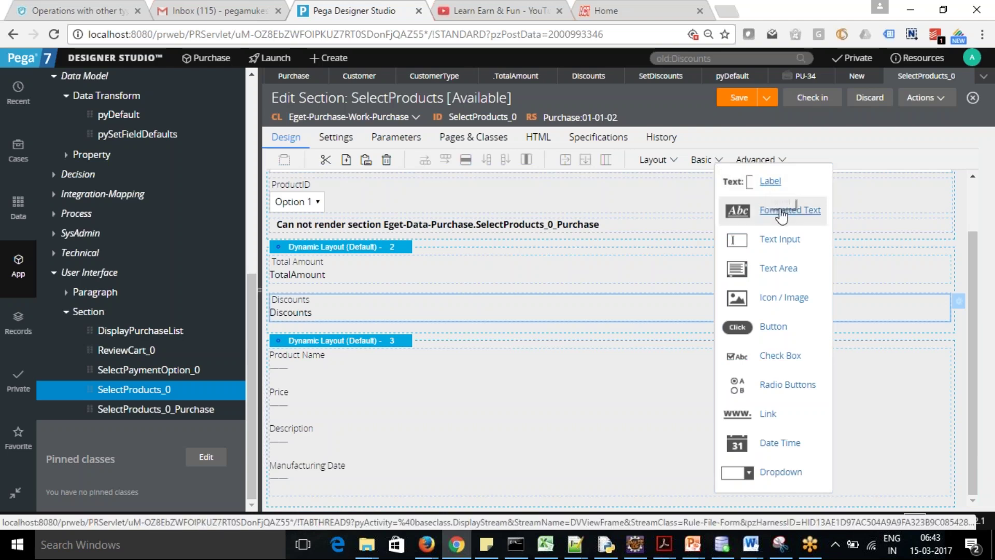
drag(779, 243, 437, 344)
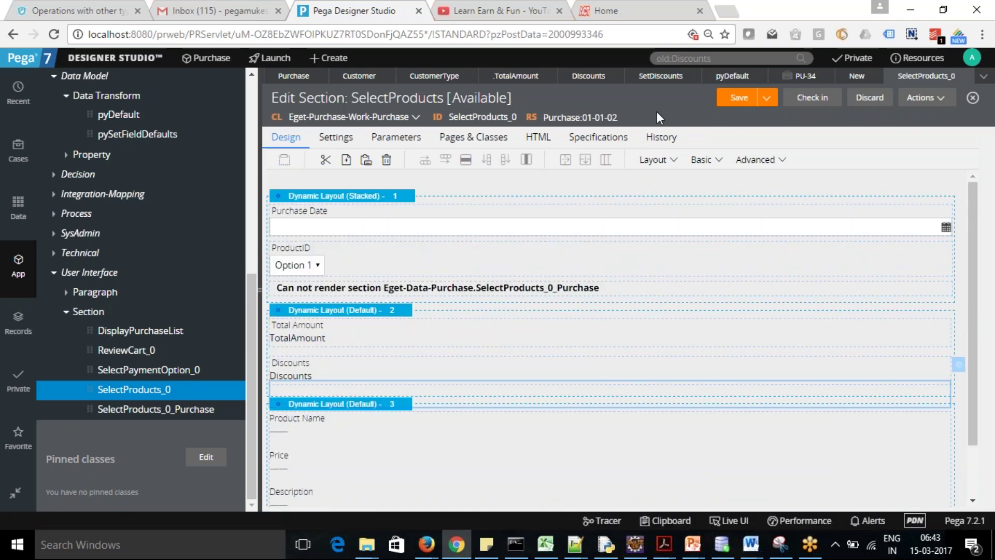
click(739, 97)
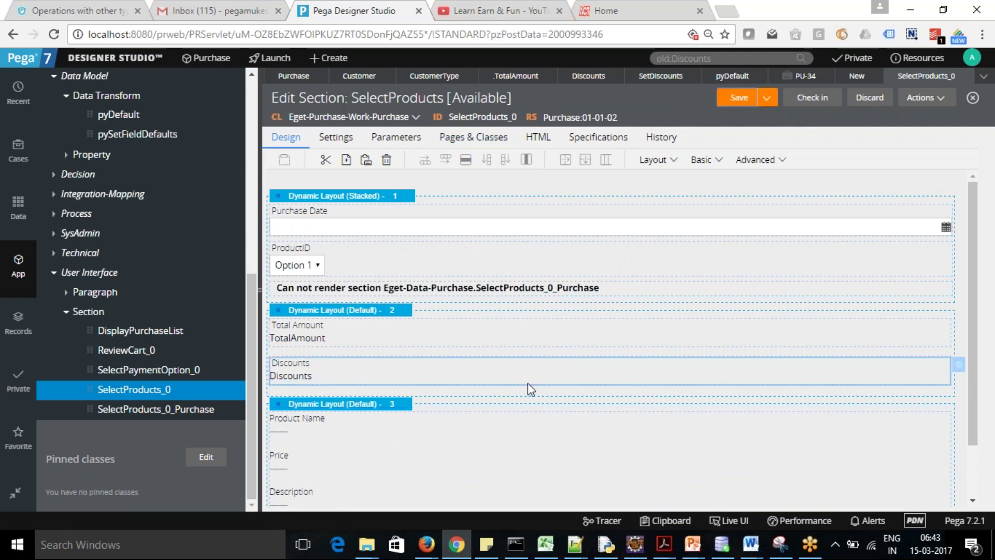
Start specializing the SelectProducts section by circumstance, using a template
click(768, 98)
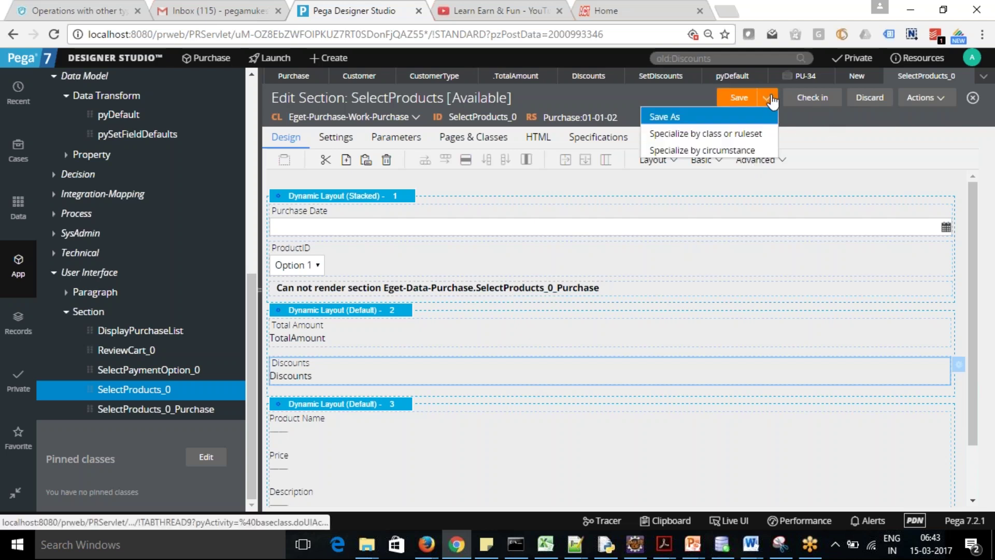
click(736, 151)
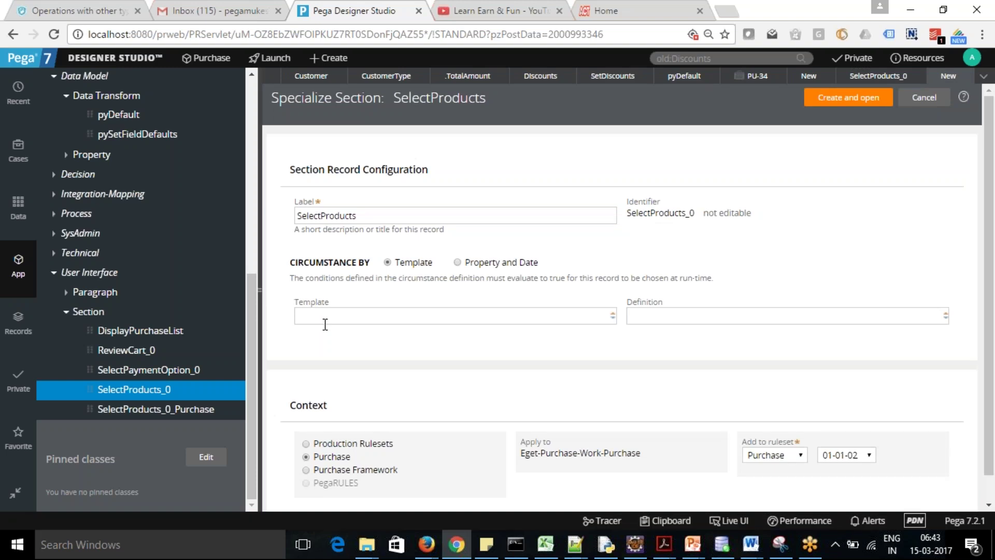
click(430, 317)
click(745, 315)
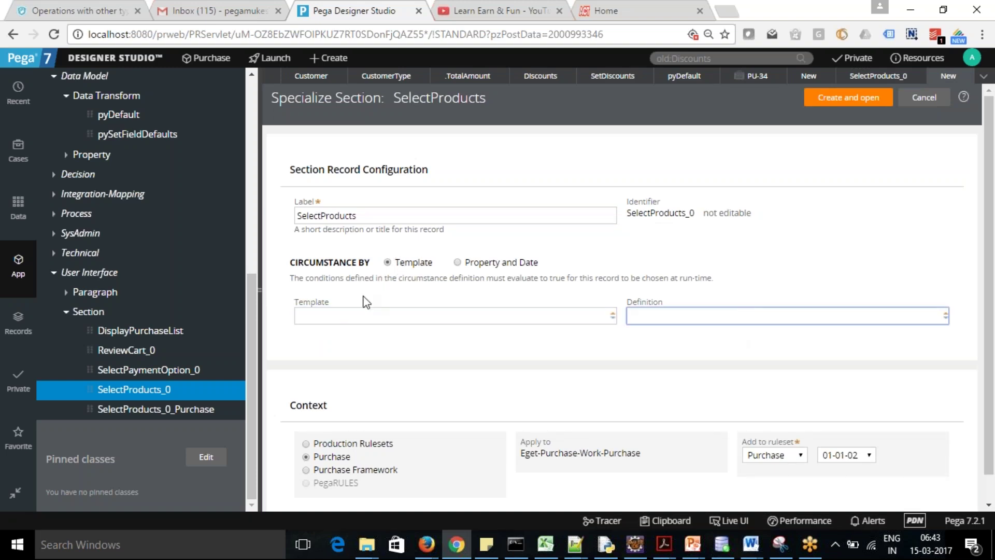
click(355, 321)
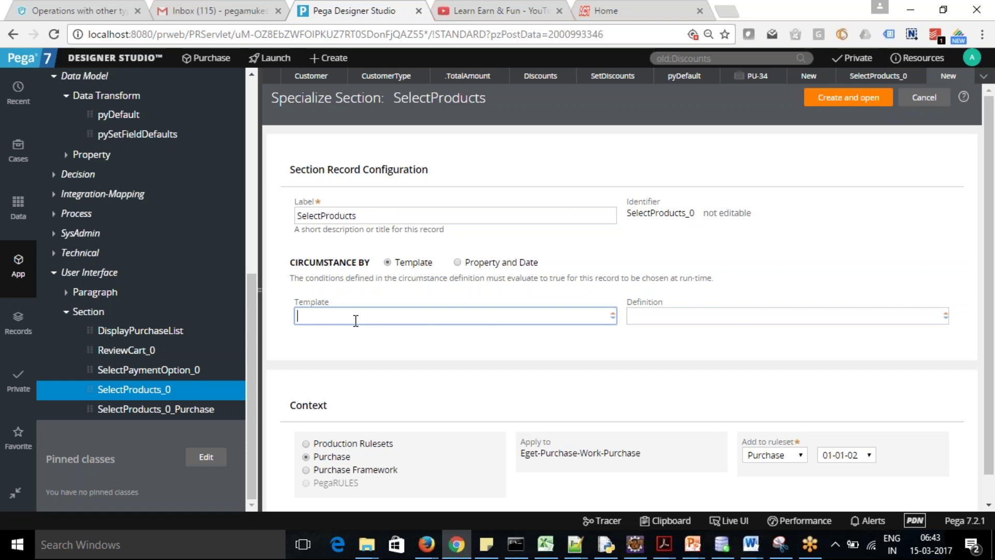
Set the section's circumstance template to CustomerType and its definition to BasedCustomerType, and copy the template name
text(Customer)
key(BackSpace)
key(BackSpace)
key(BackSpace)
key(BackSpace)
key(BackSpace)
key(BackSpace)
key(BackSpace)
text(CustomerType)
key(Tab)
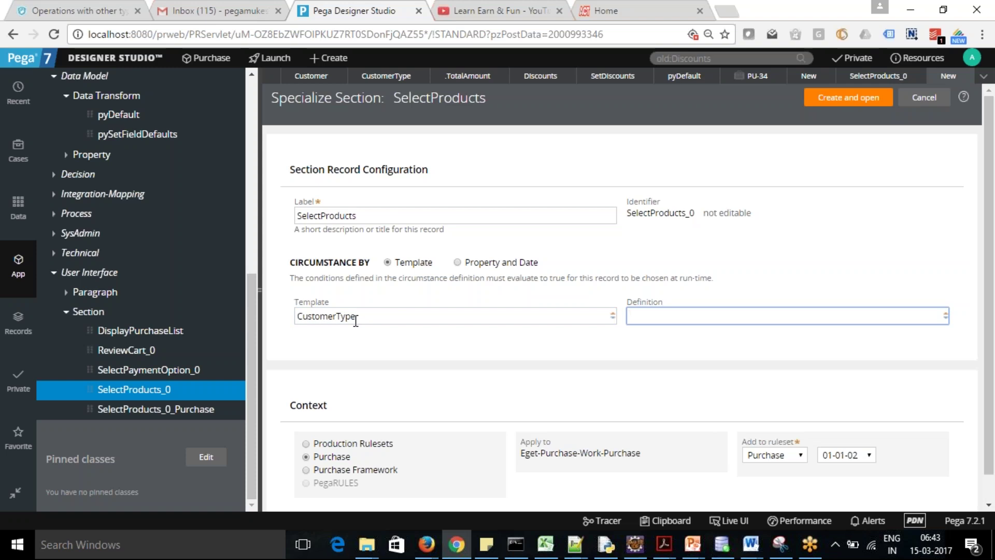
text(BasedCustomerType)
click(371, 315)
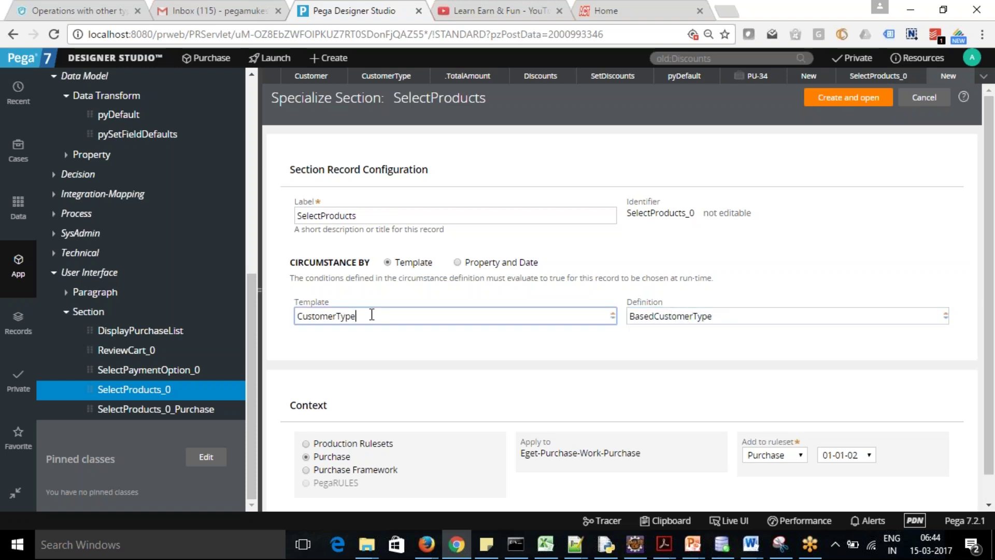
drag(373, 316, 228, 318)
key(ctrl+c)
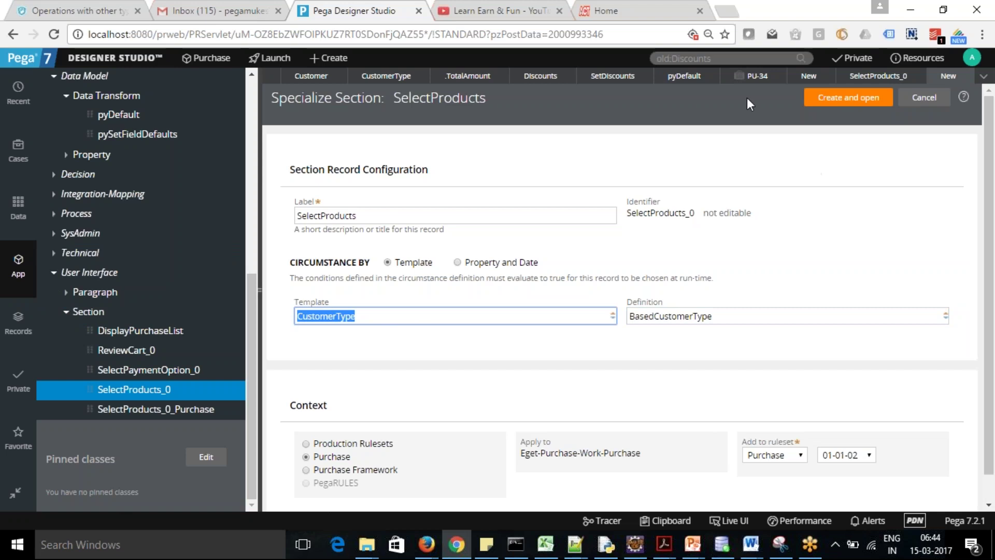
click(724, 58)
drag(724, 58, 646, 54)
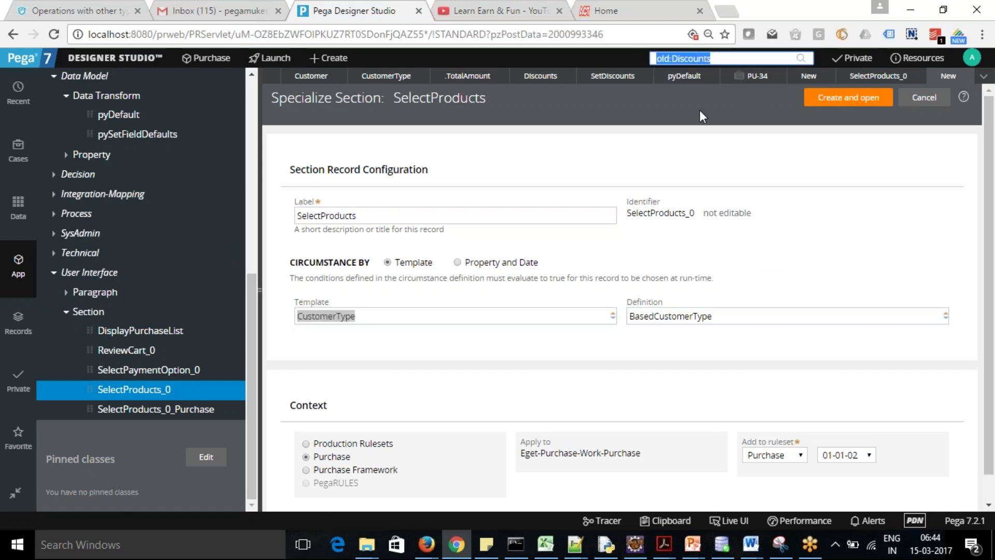
key(ctrl+v)
key(BackSpace)
key(BackSpace)
key(BackSpace)
key(BackSpace)
key(BackSpace)
key(BackSpace)
key(BackSpace)
key(BackSpace)
key(BackSpace)
key(BackSpace)
key(BackSpace)
key(BackSpace)
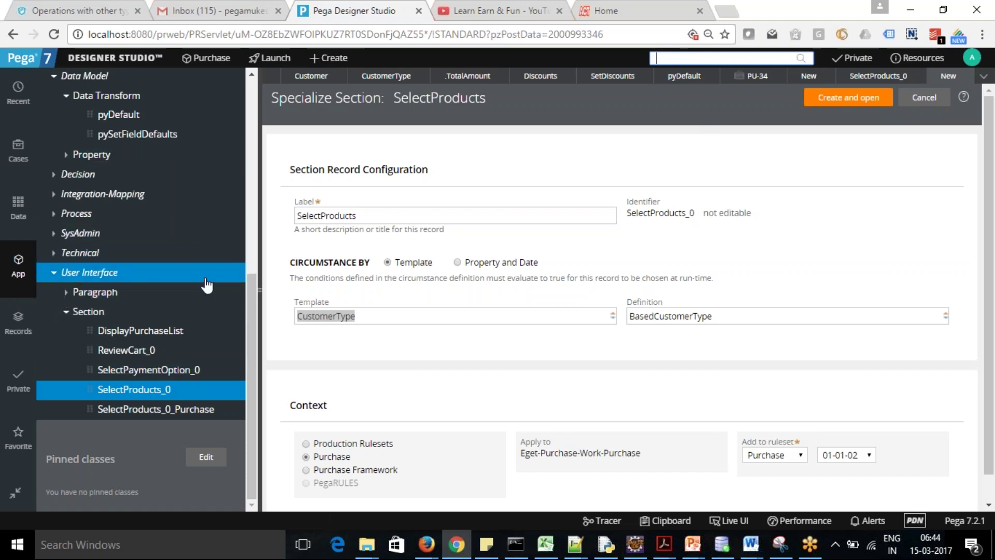
Create and open a circumstance template labelled CustomerType in the Eget-Purchase-Work class, using the Purchase 01-01-02 ruleset
drag(250, 294, 251, 100)
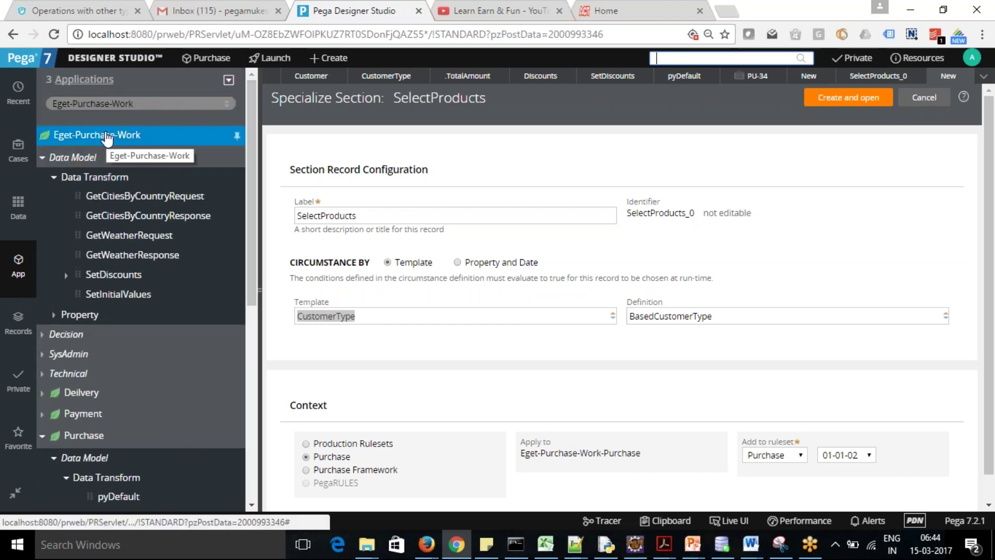
right_click(81, 161)
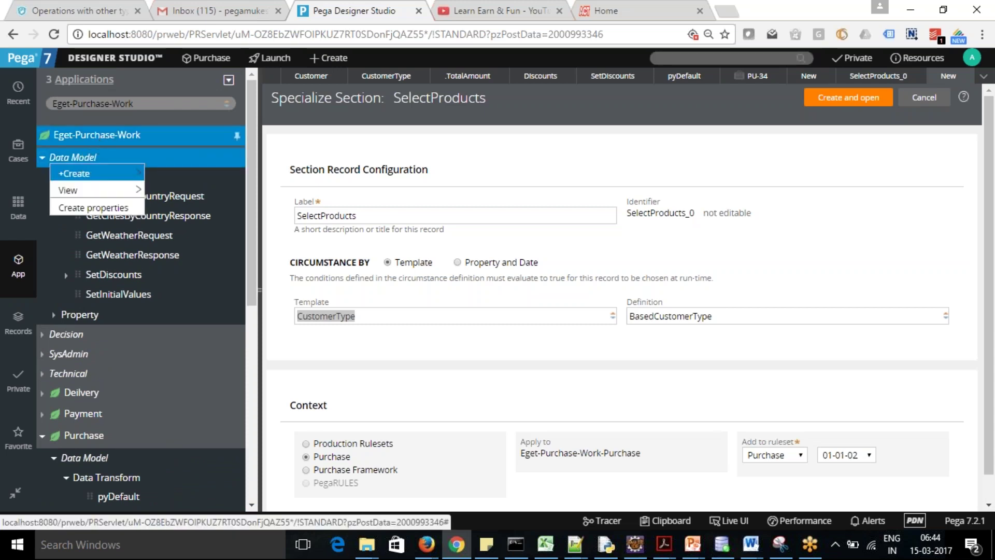
click(99, 136)
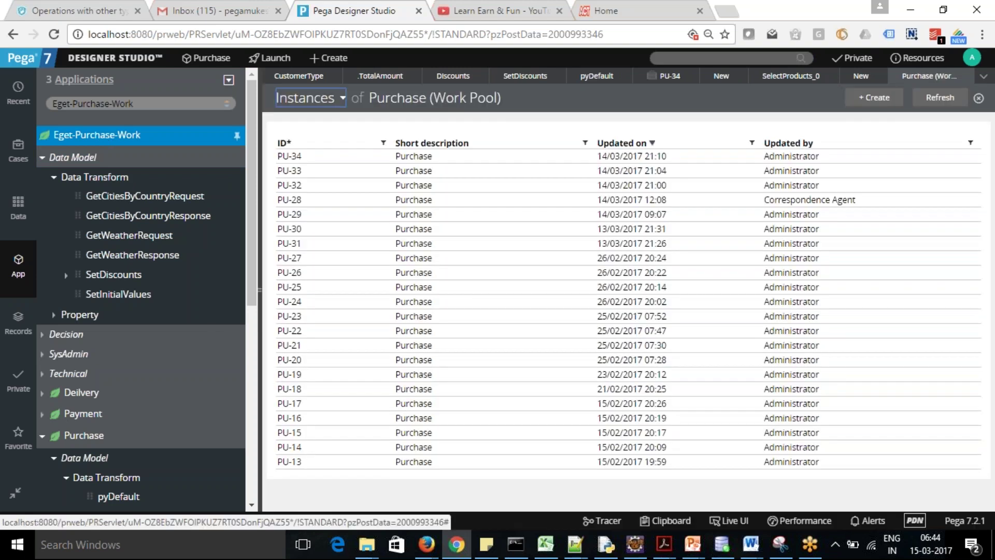
right_click(98, 136)
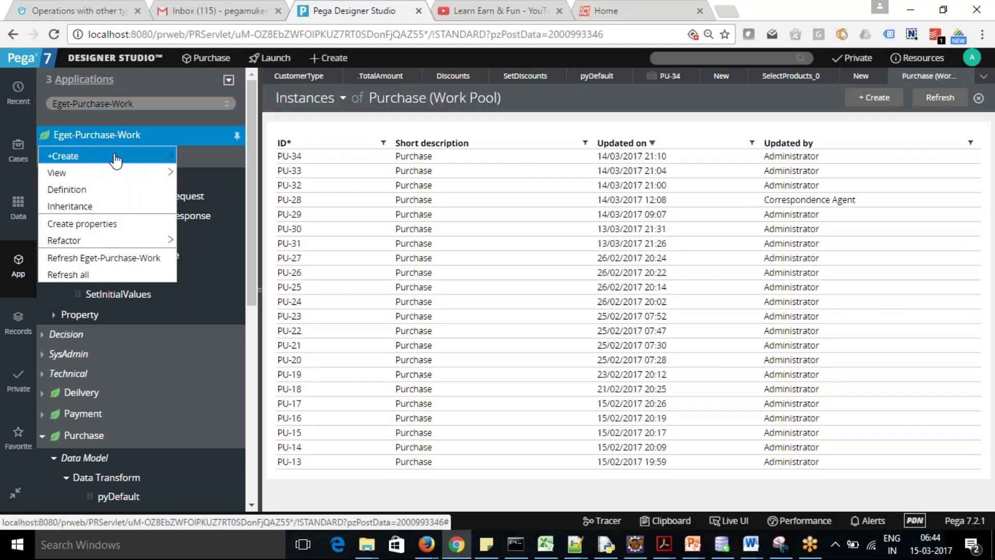
mouse_move(130, 156)
mouse_move(233, 357)
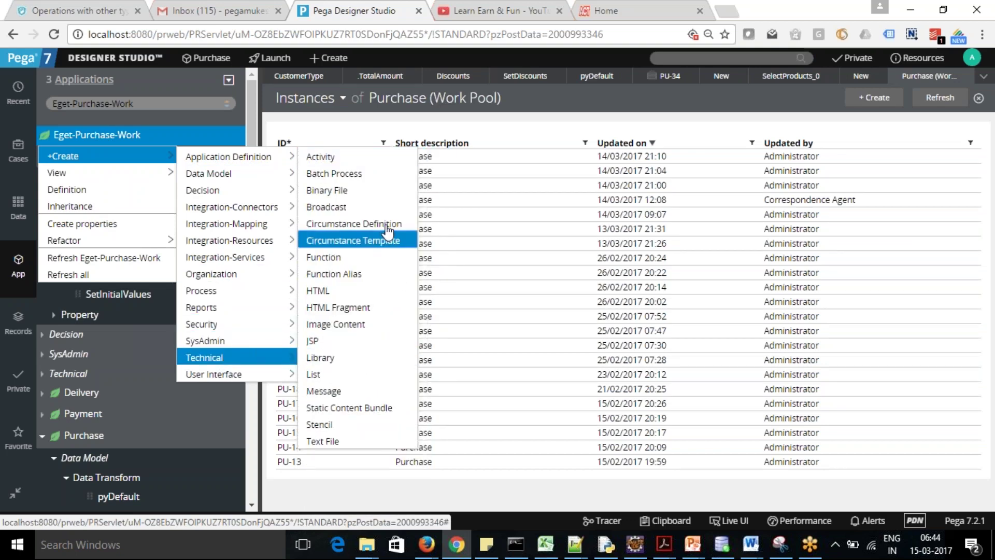
click(371, 242)
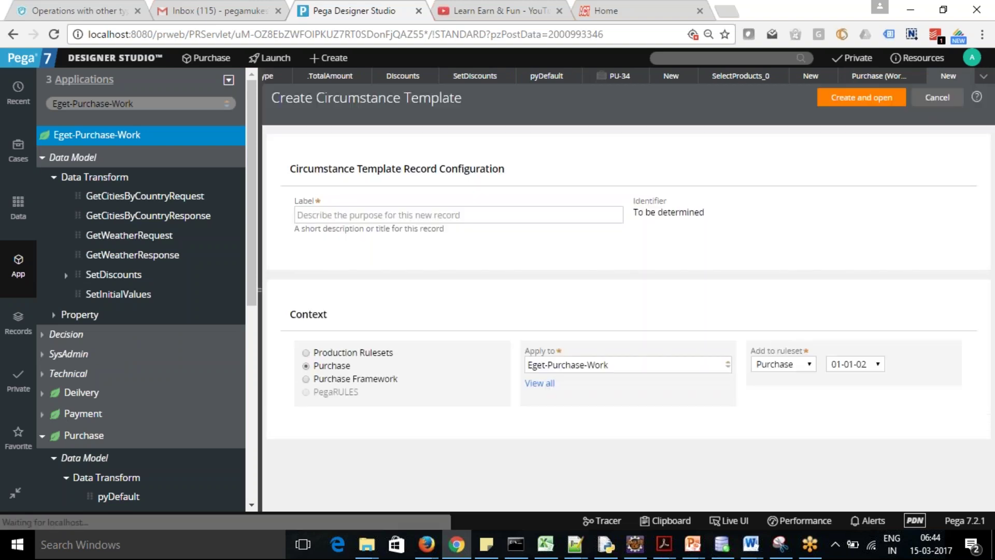
click(412, 217)
key(ctrl+v)
key(Tab)
click(848, 98)
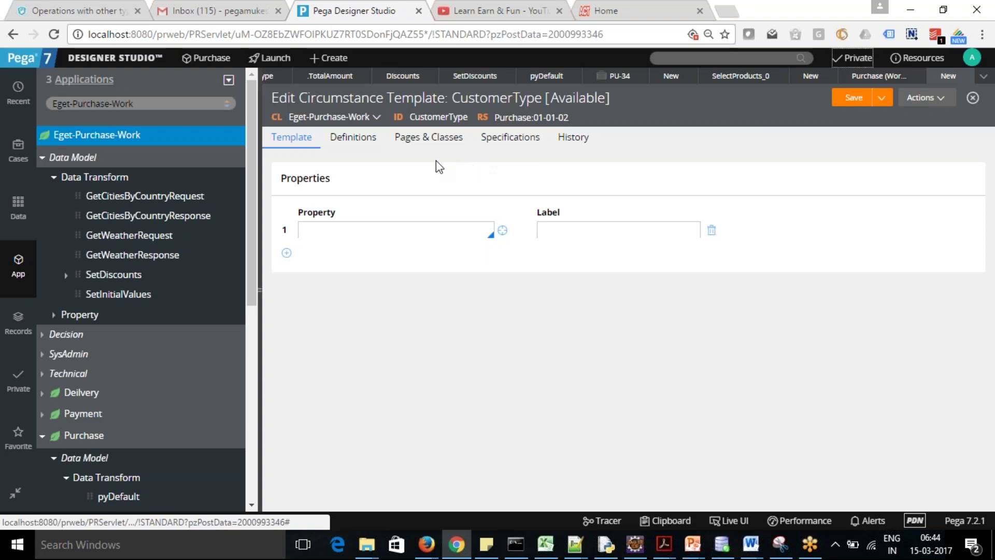
Set the template's first property to .Customer.CustomerType with the label Customer Type
click(392, 237)
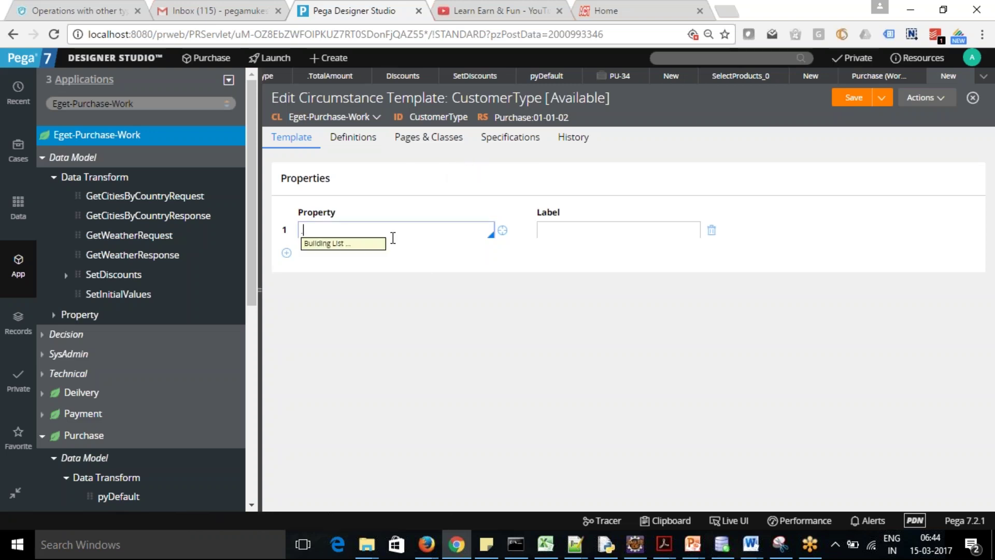
click(332, 274)
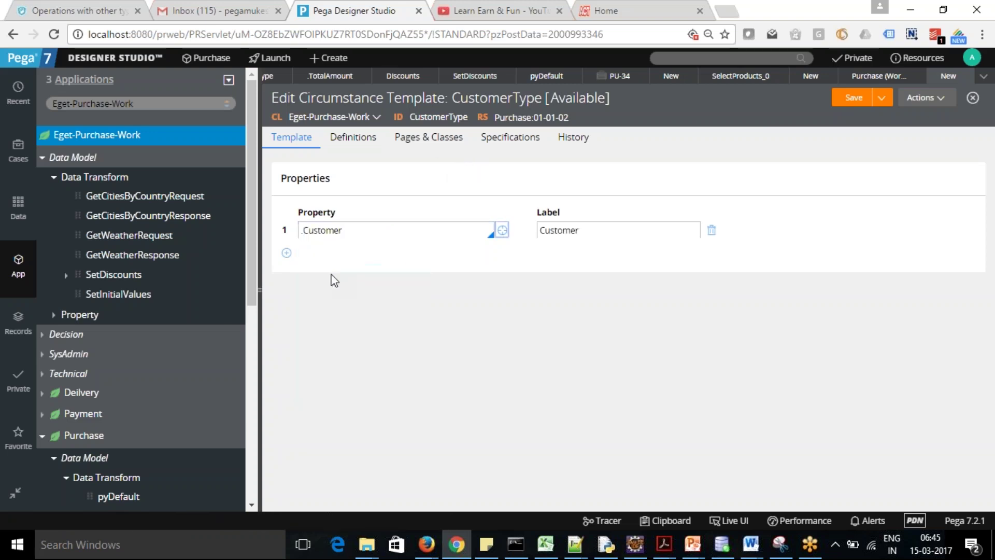
click(364, 233)
text(.)
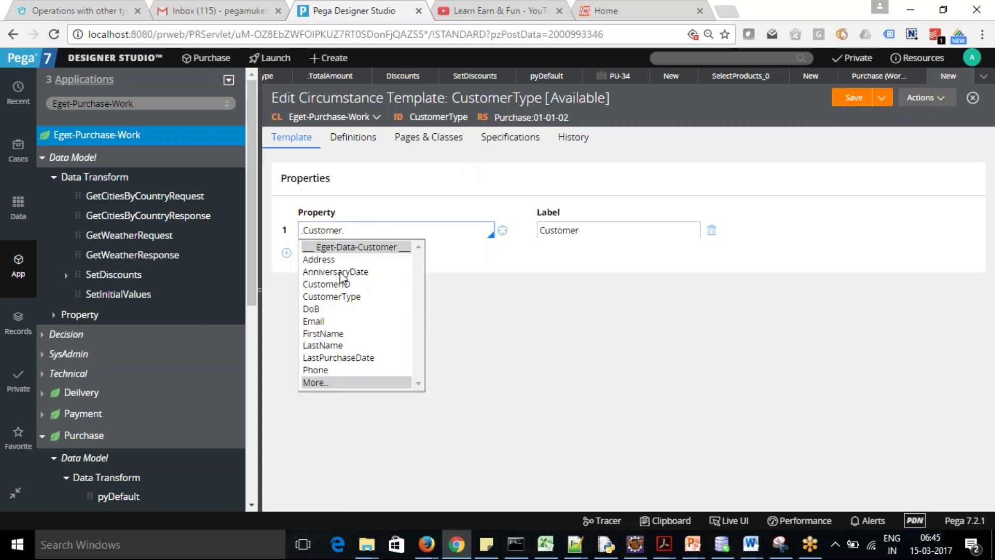
click(335, 298)
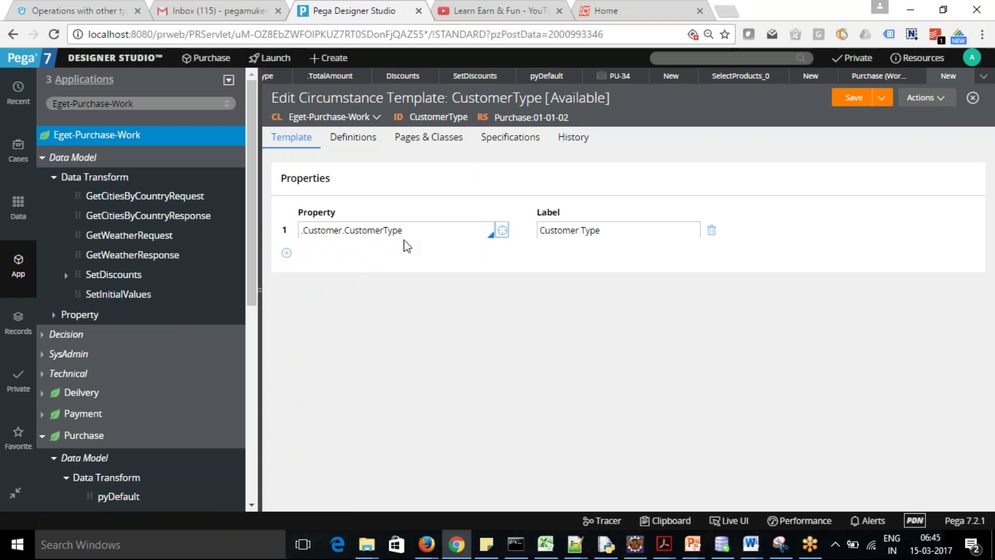
Add .Rank as a second property of the CustomerType circumstance template and save the template
click(287, 253)
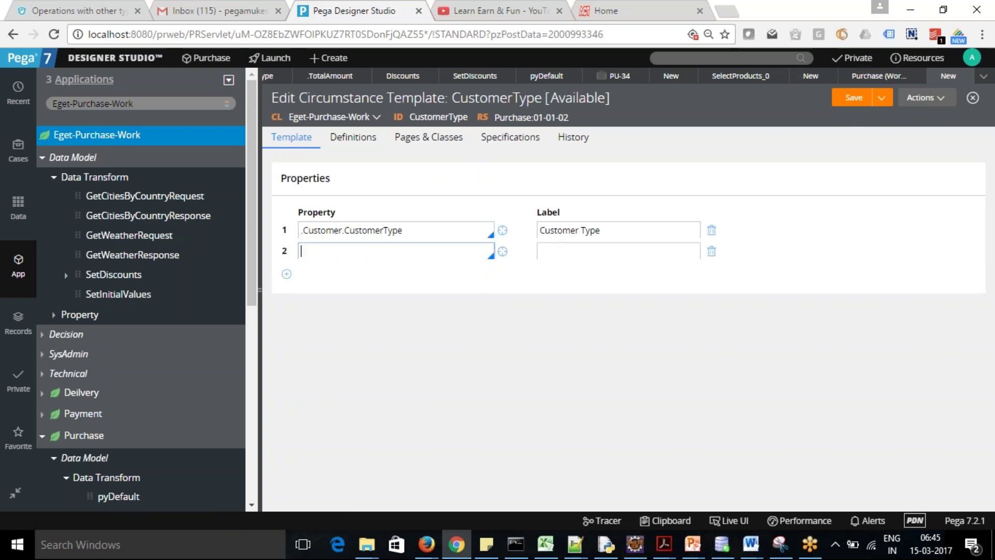
text(.)
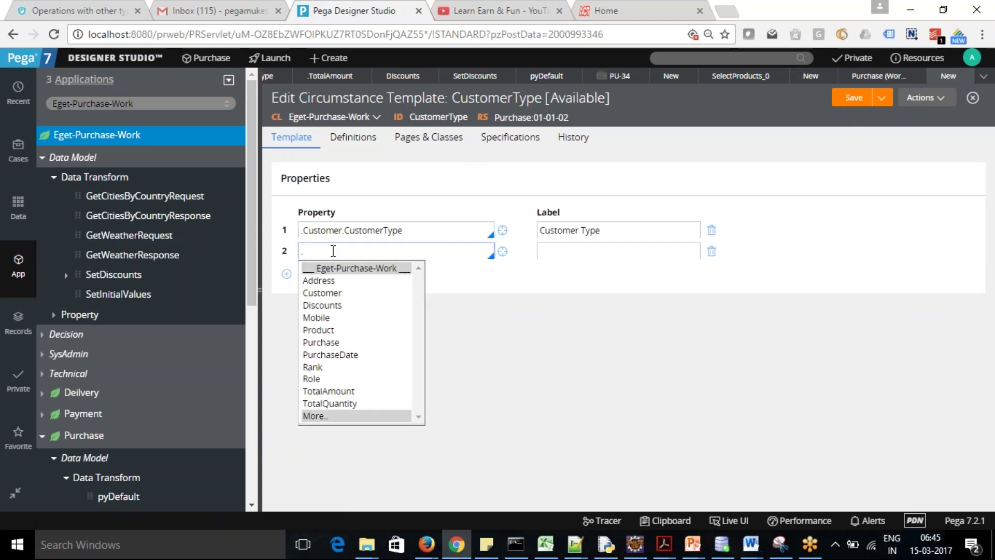
click(313, 368)
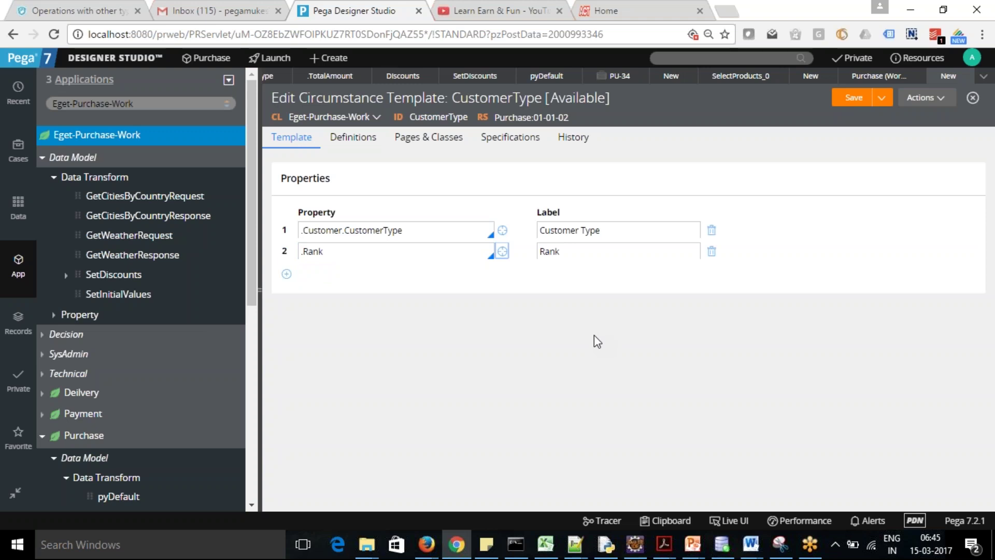
click(850, 103)
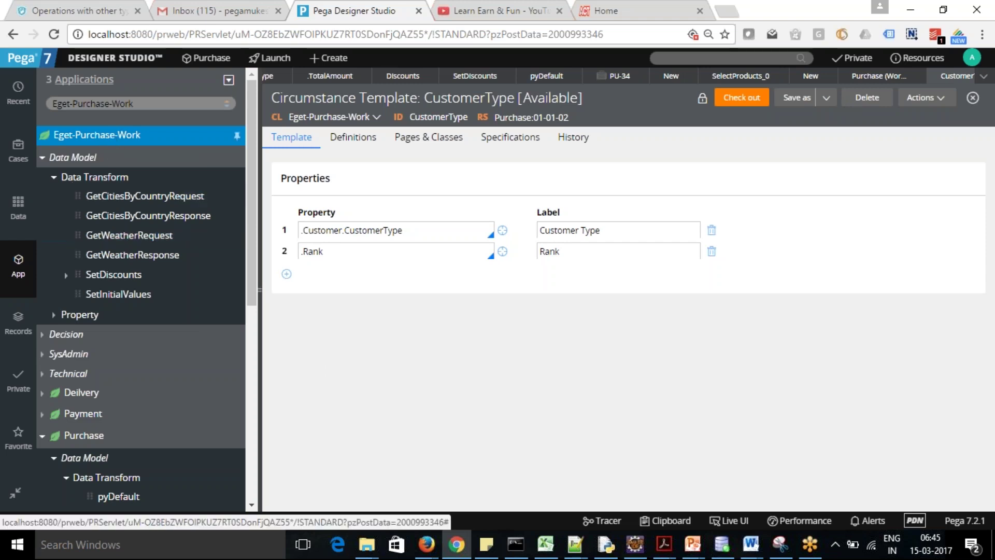
Create and open a circumstance definition labelled BasedCustomerType for the CustomerType template in Eget-Purchase-Work, using the Purchase 01-01-02 ruleset
right_click(106, 137)
mouse_move(111, 173)
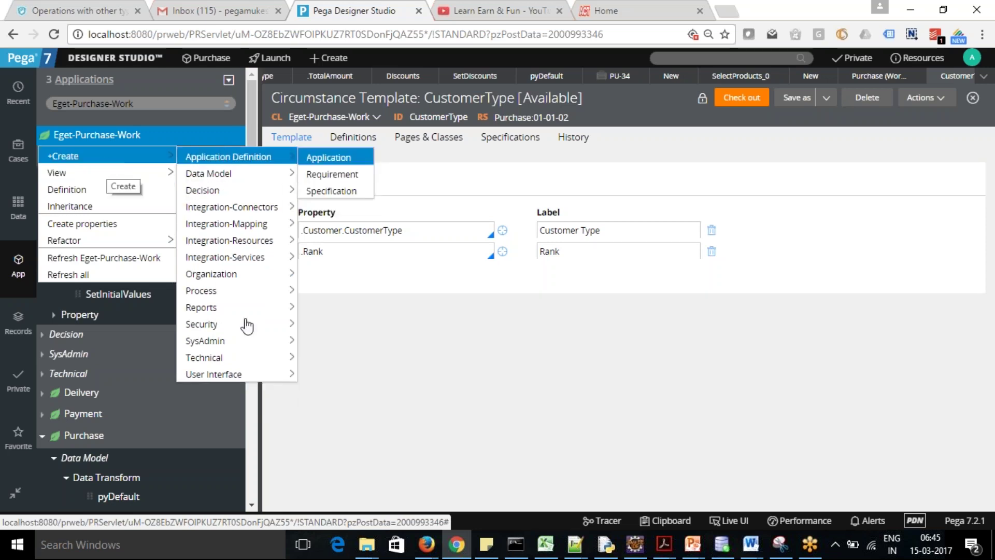
mouse_move(251, 358)
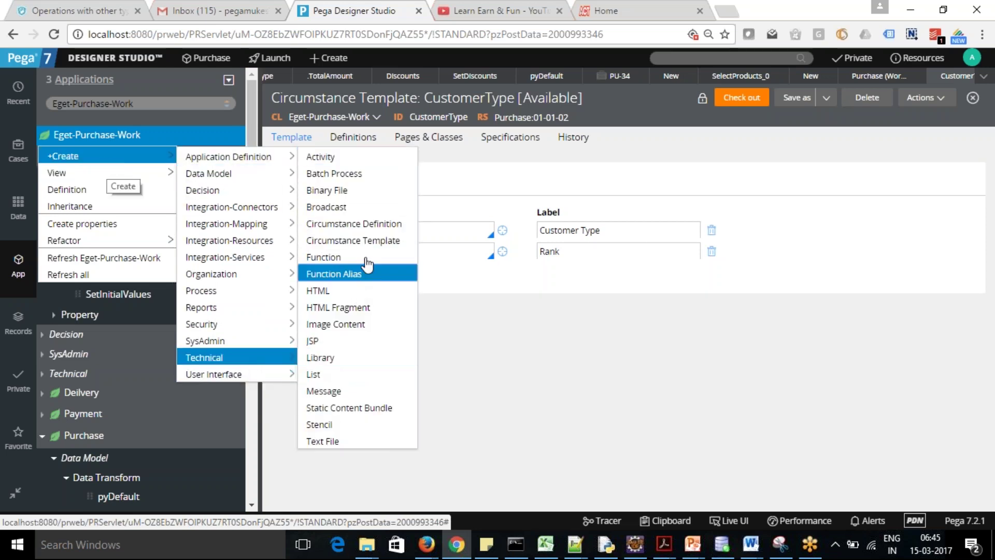
click(368, 223)
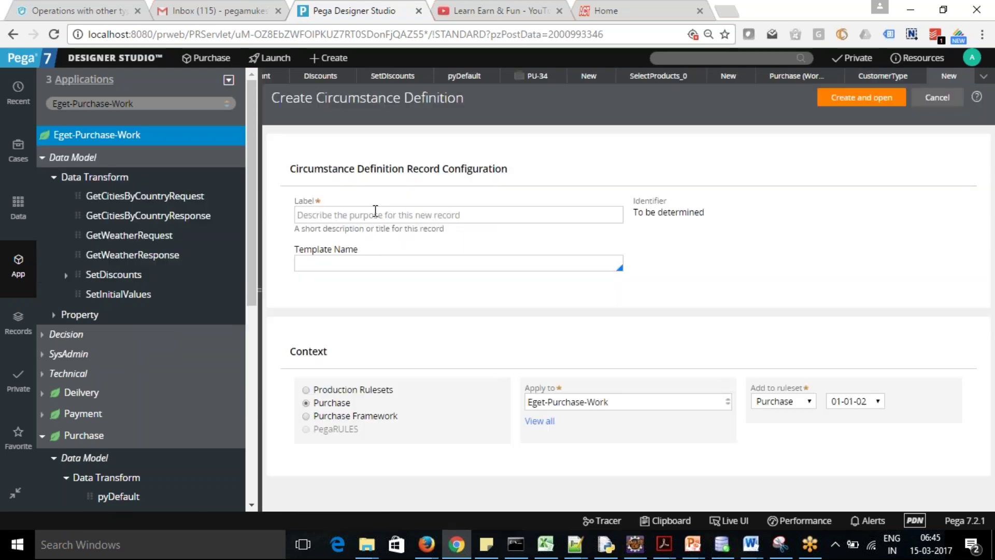
click(375, 217)
text(BasedC)
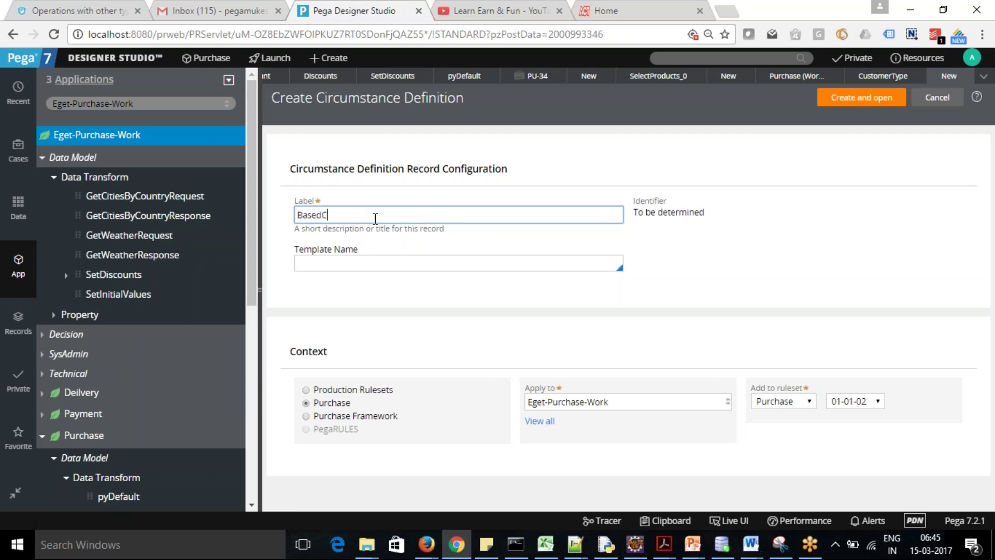
text(ustomerType)
key(Tab)
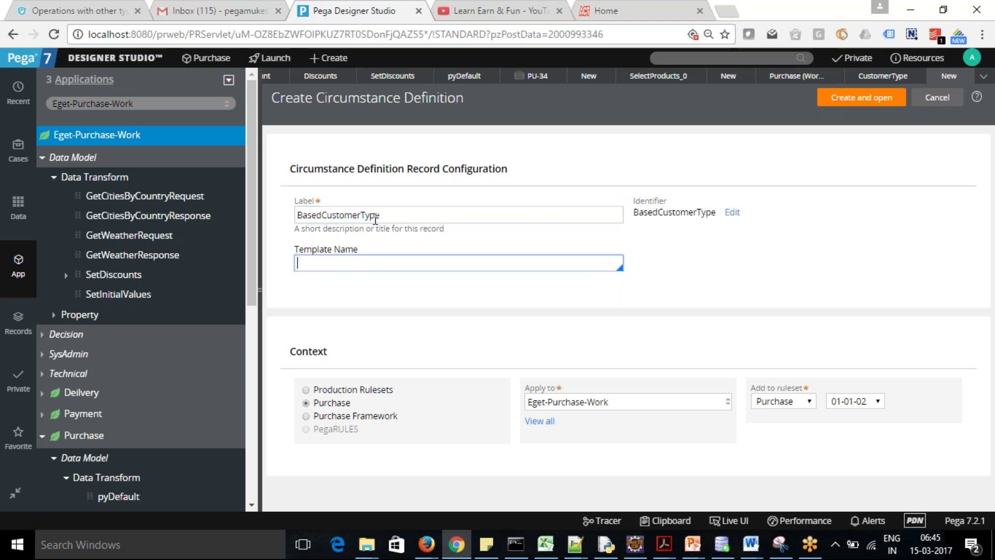
click(378, 261)
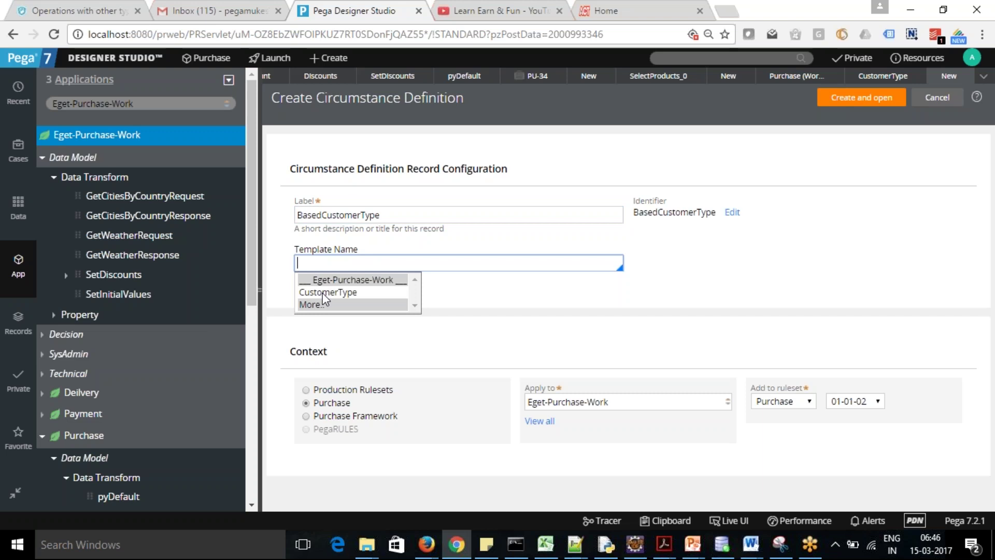
click(323, 294)
click(359, 314)
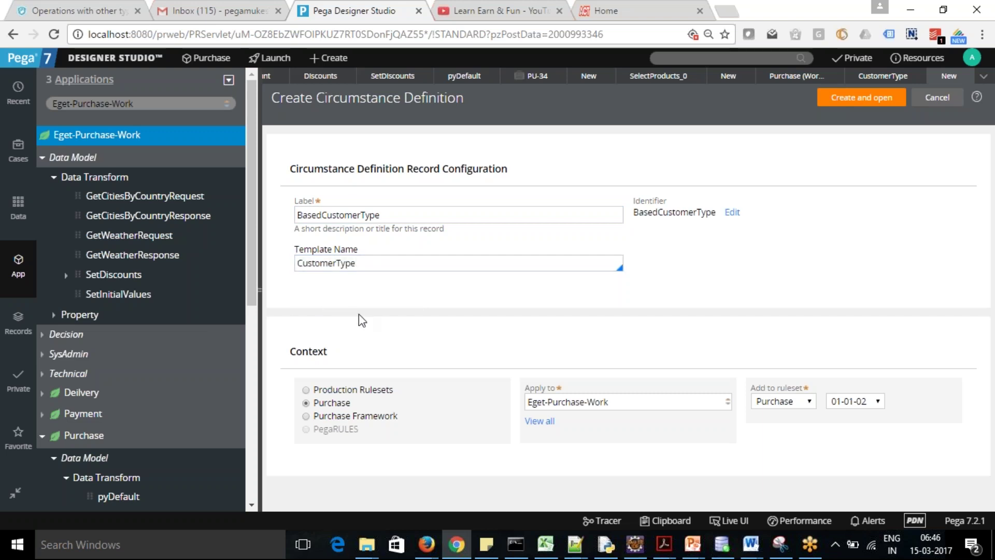
click(874, 98)
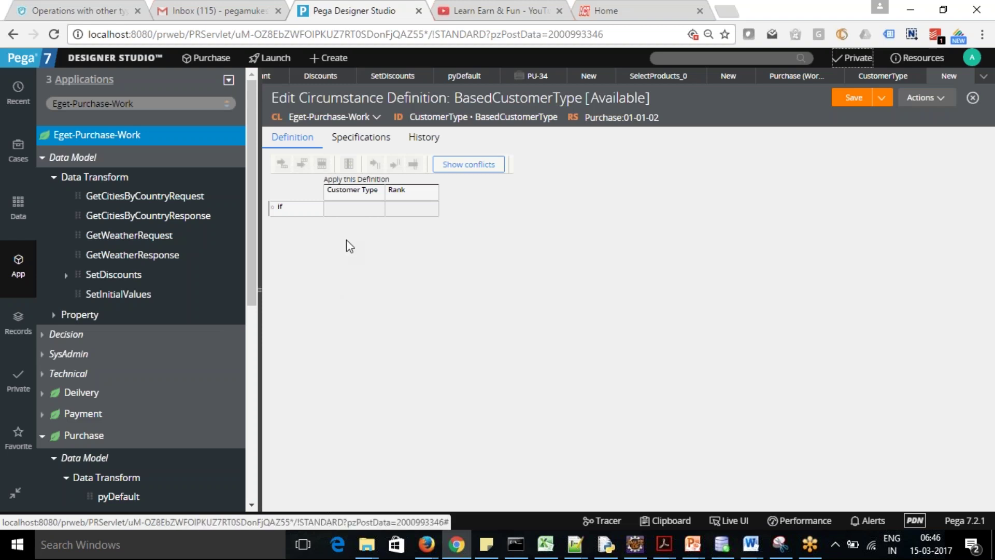
Fill the definition's condition row with Customer Type .Gold and Rank 1, and try to save it
click(357, 212)
text(.)
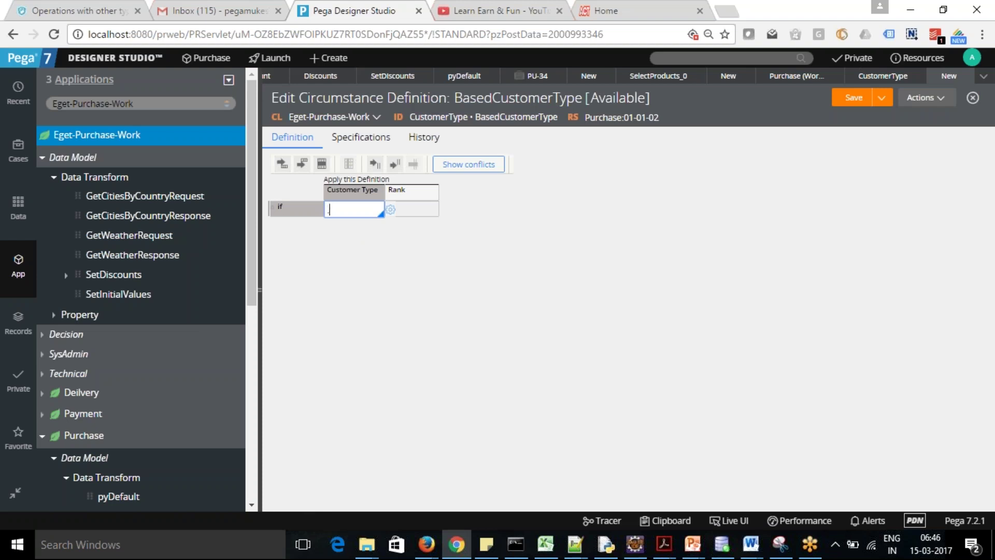
text(Gold)
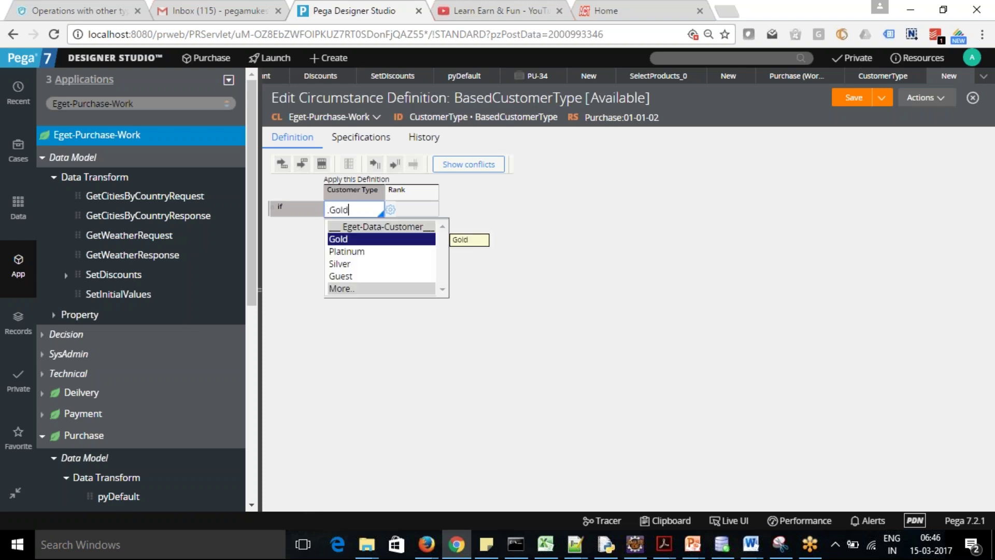
key(Tab)
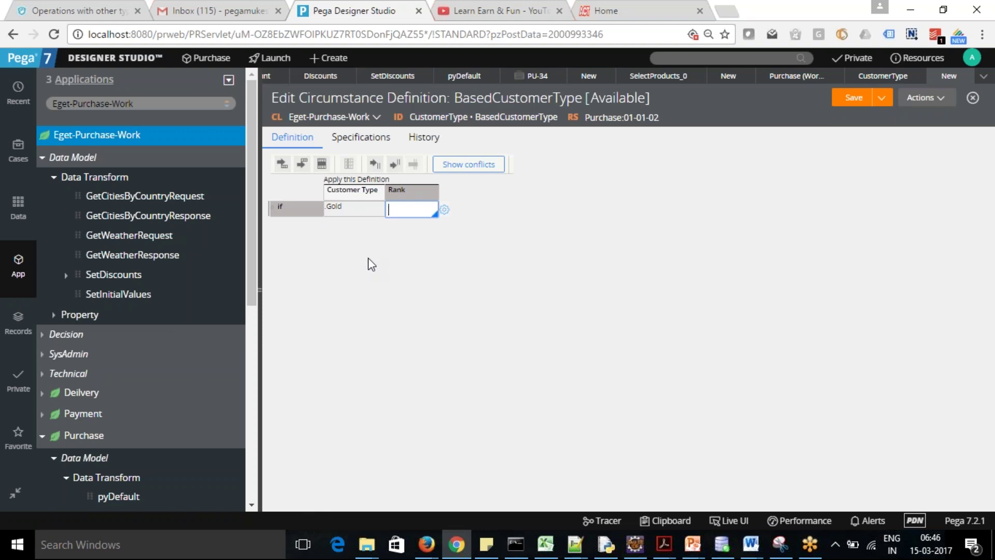
text(1)
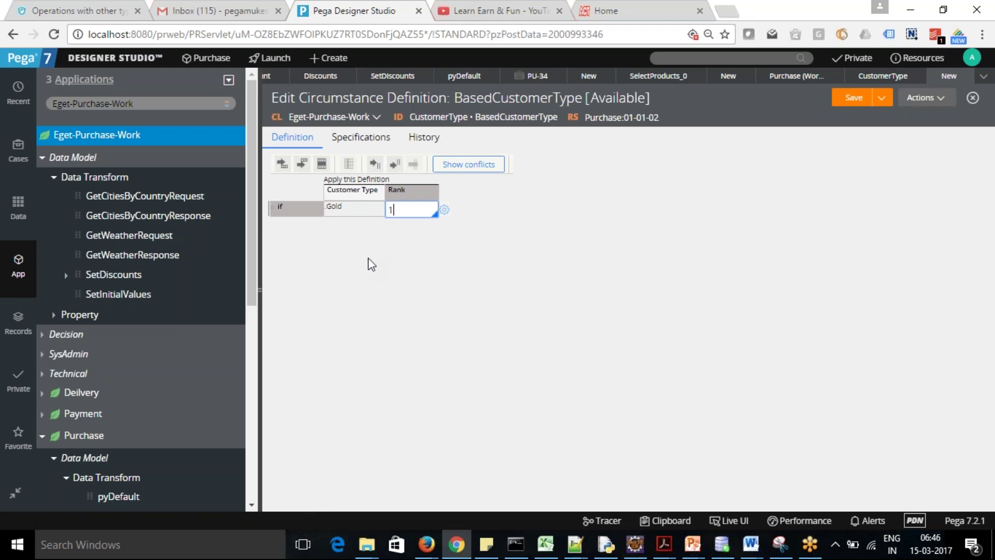
click(440, 264)
click(853, 97)
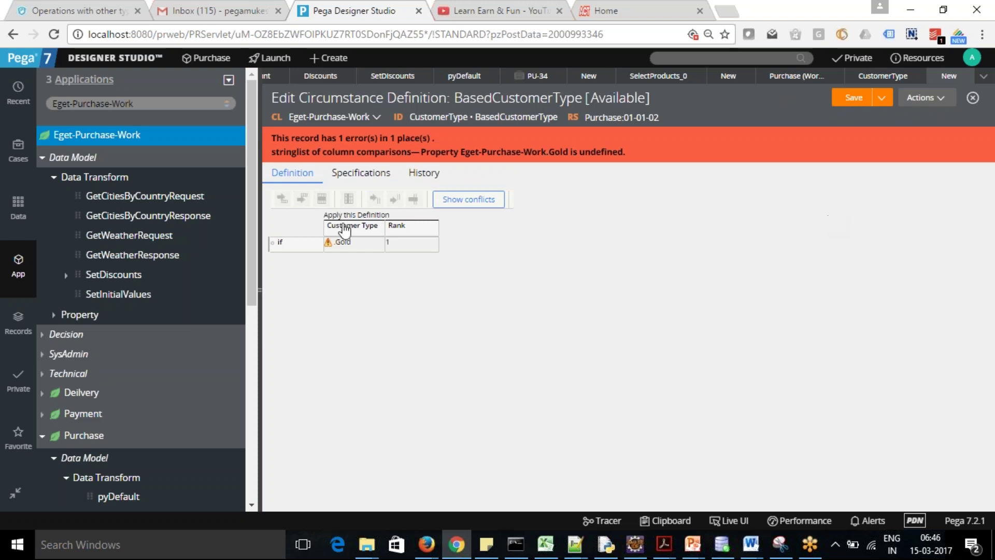
Correct the Customer Type value in the condition row to Gold and save the circumstance definition
double_click(350, 247)
key(BackSpace)
click(854, 106)
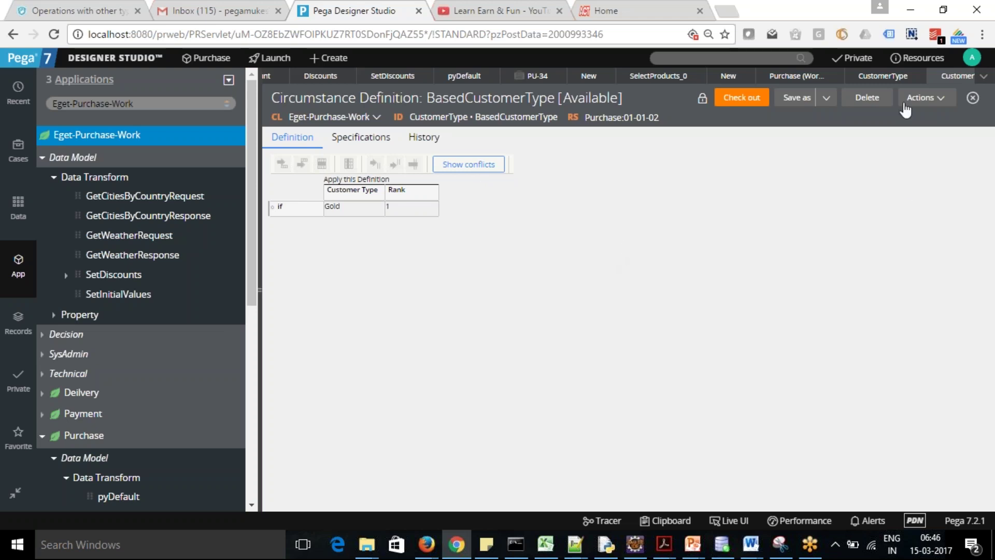
Return to the SelectProducts specialization form and create and open the section circumstanced by the CustomerType template
click(877, 77)
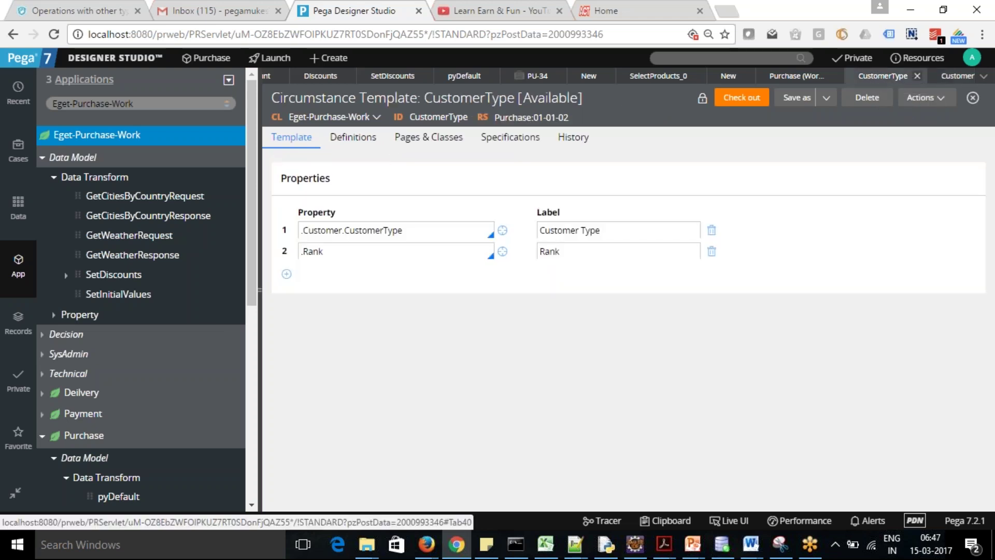
click(802, 79)
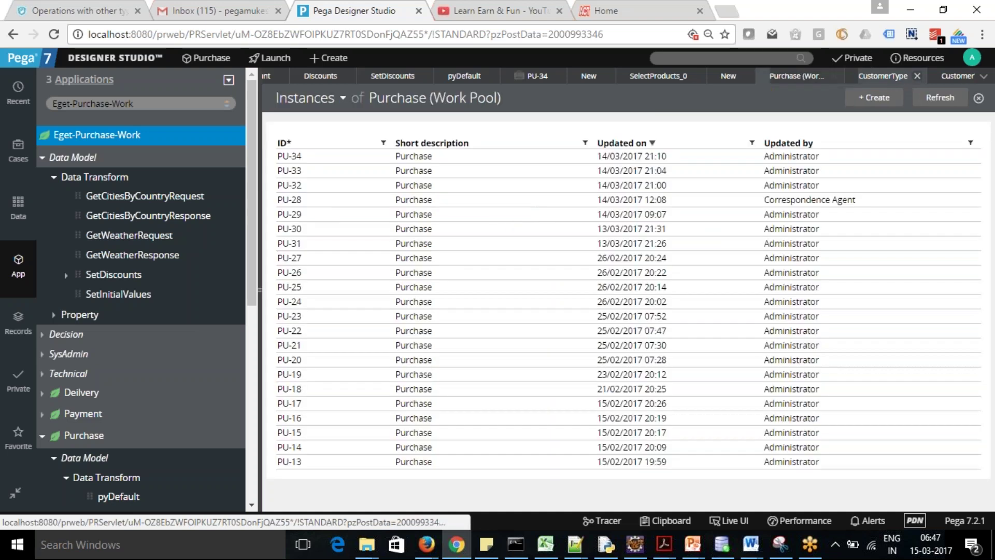
click(723, 78)
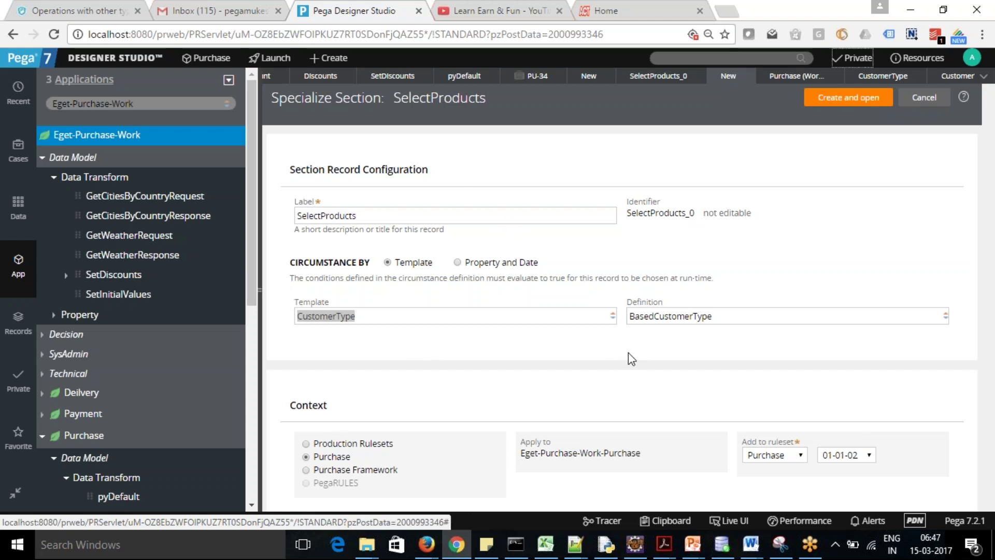
click(852, 101)
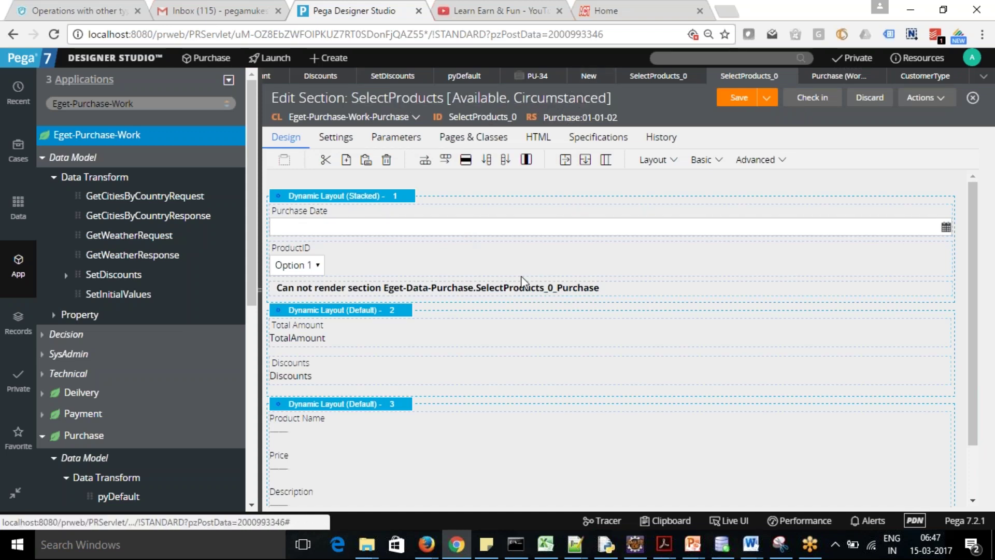
Add a Text Input control below Discounts in the second dynamic layout of the circumstanced SelectProducts section
drag(972, 271, 981, 346)
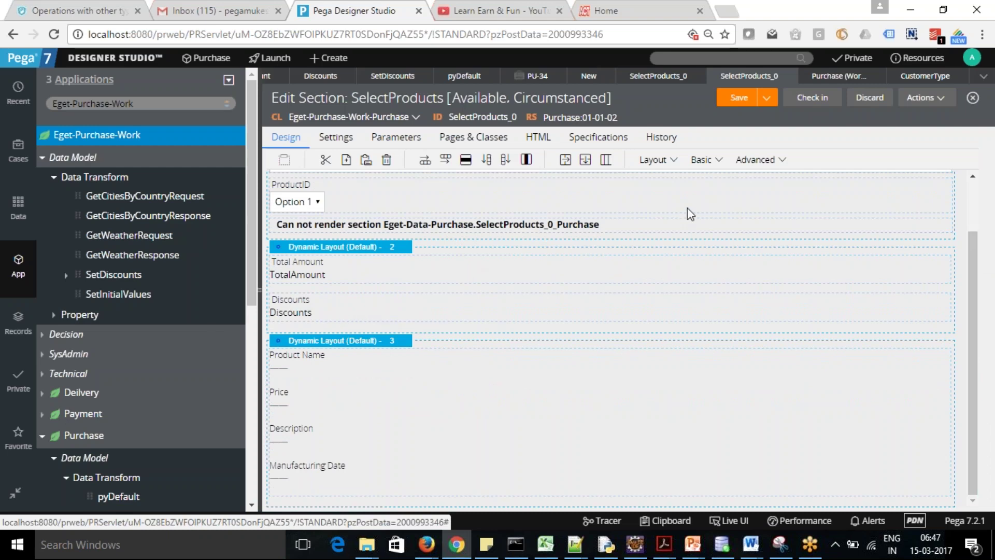
click(765, 98)
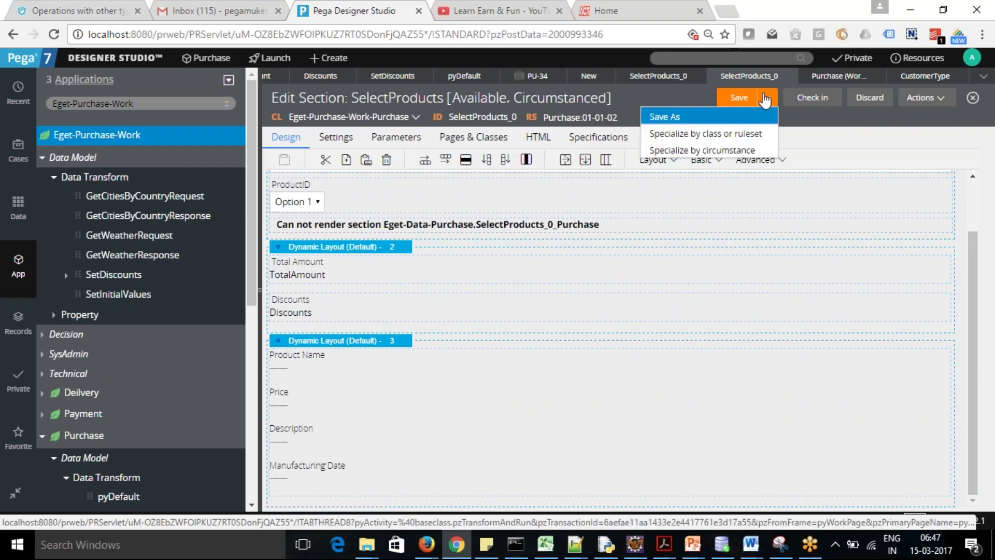
click(719, 162)
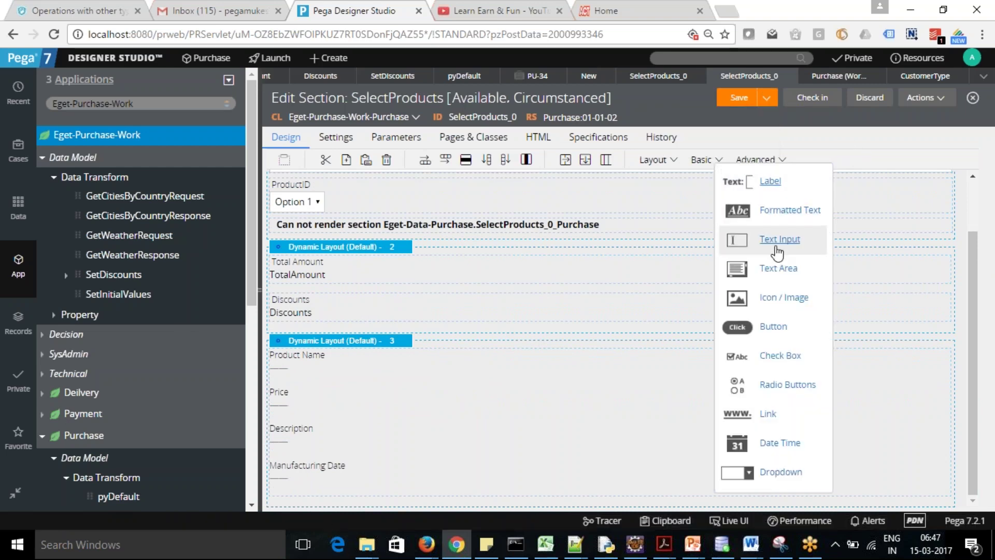
drag(781, 240, 301, 340)
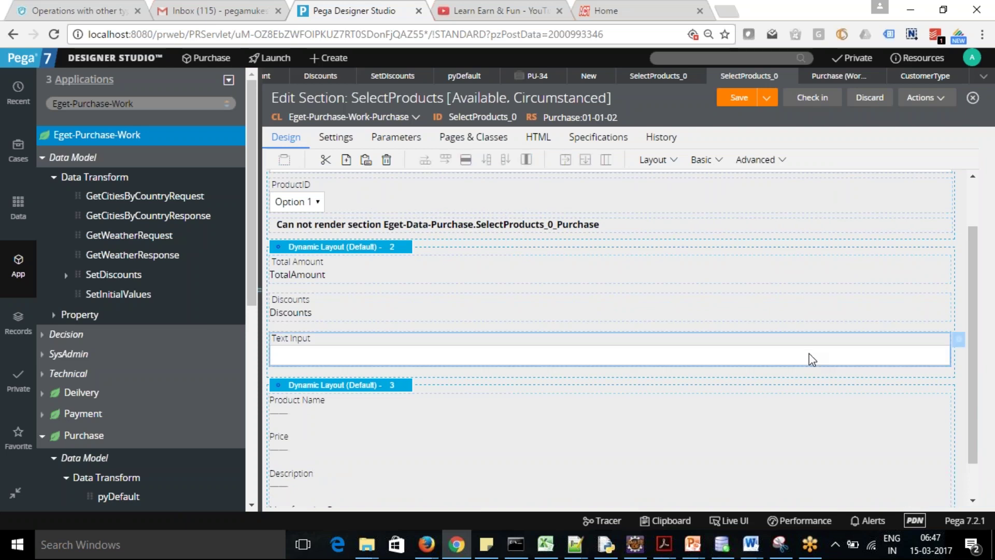
Turn off the property default label for the new text input and label it Final Amount
click(960, 344)
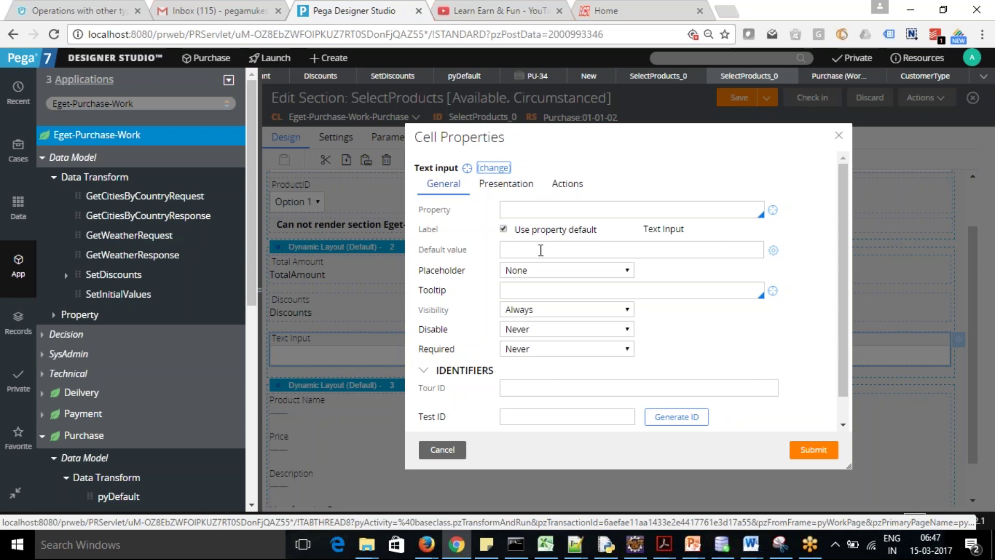
click(503, 228)
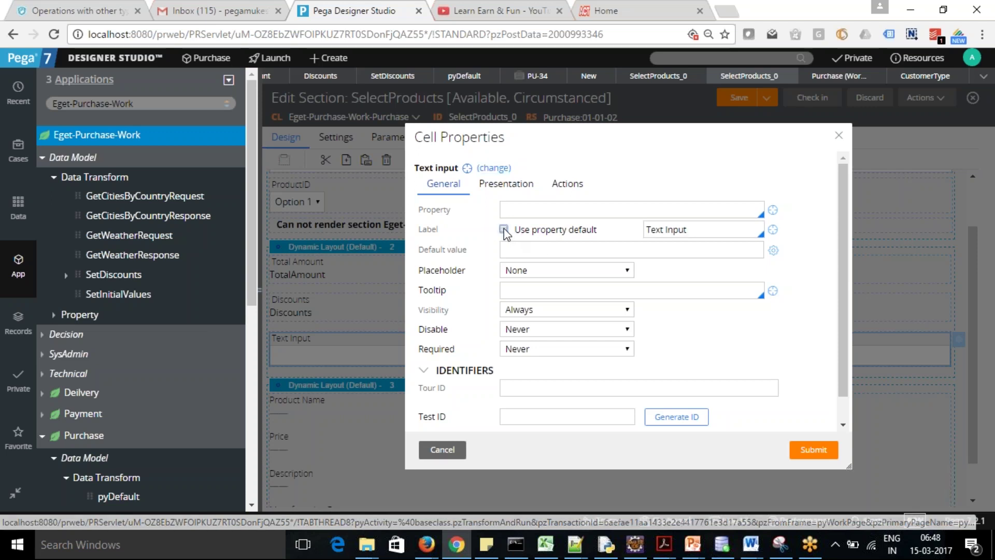
click(537, 211)
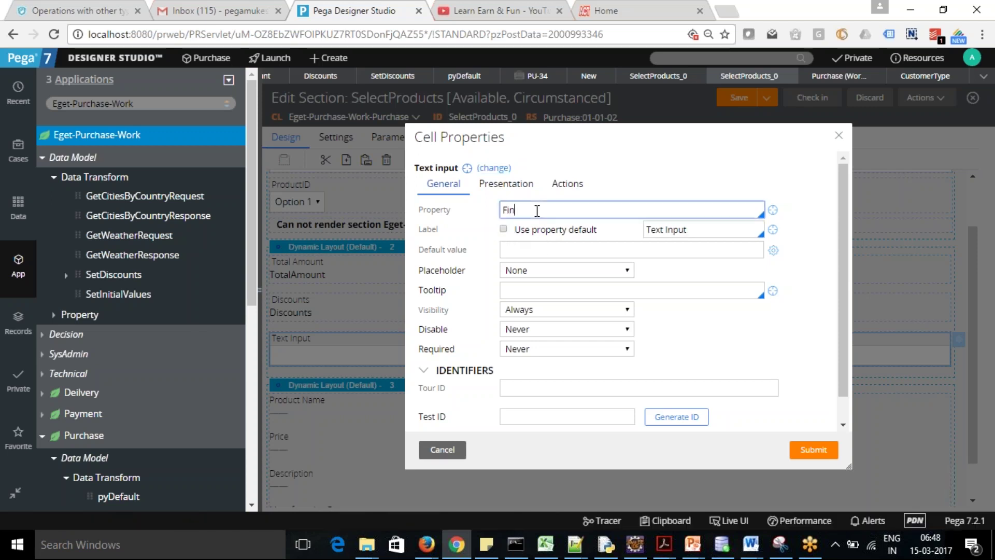
key(BackSpace)
key(BackSpace)
key(BackSpace)
key(BackSpace)
triple_click(707, 225)
text(F)
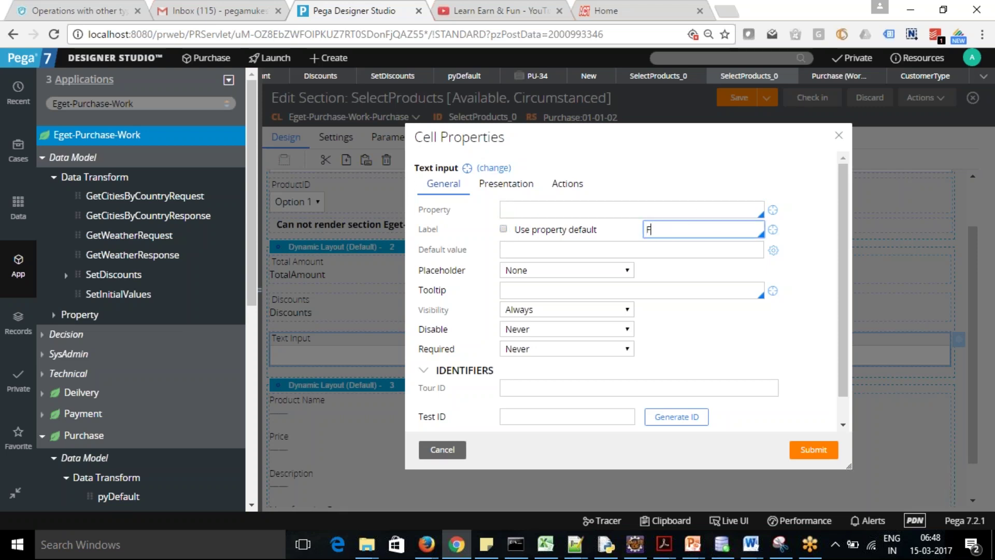
text(inal AM)
Set the Final Amount field's default value to .TotalAmount - .Discounts and submit its cell properties
click(577, 250)
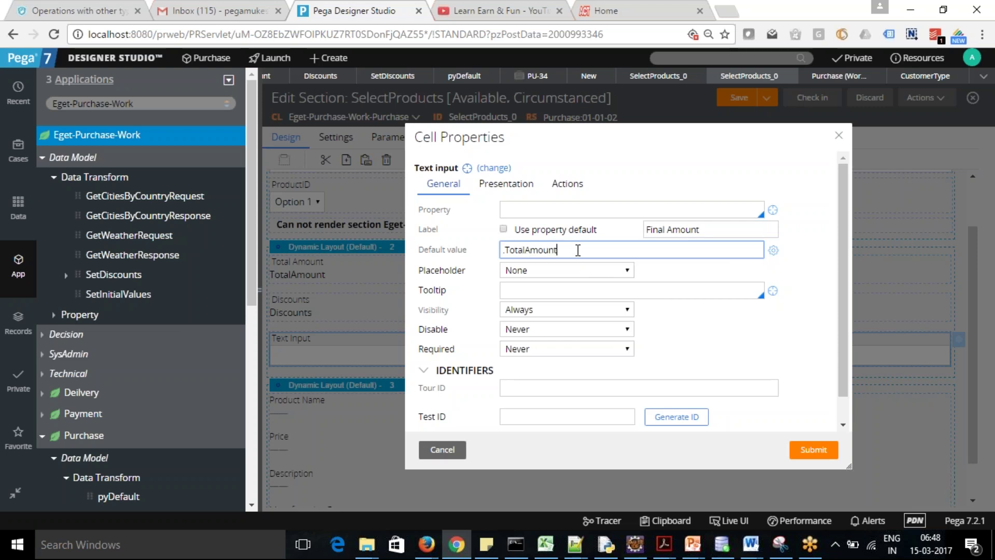
text(- Discounts)
click(564, 250)
text(.Discounts)
click(814, 451)
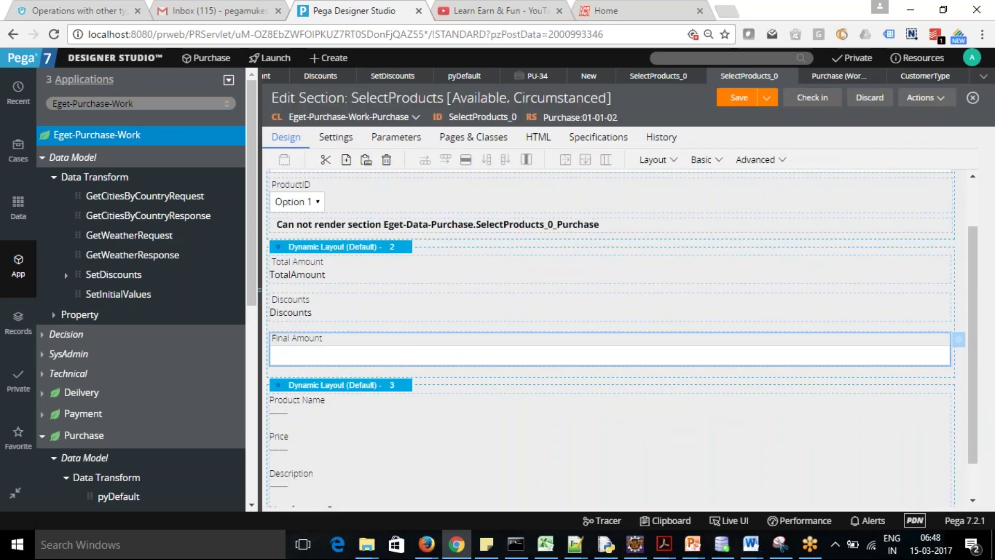
Set the Final Amount field's edit options to Read-only (always) and save the SelectProducts section
click(958, 346)
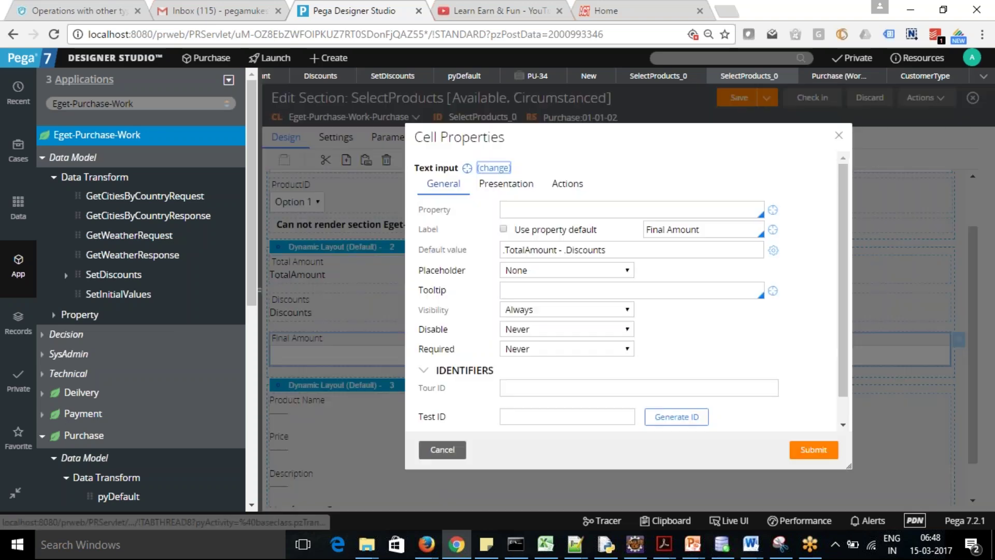
click(524, 184)
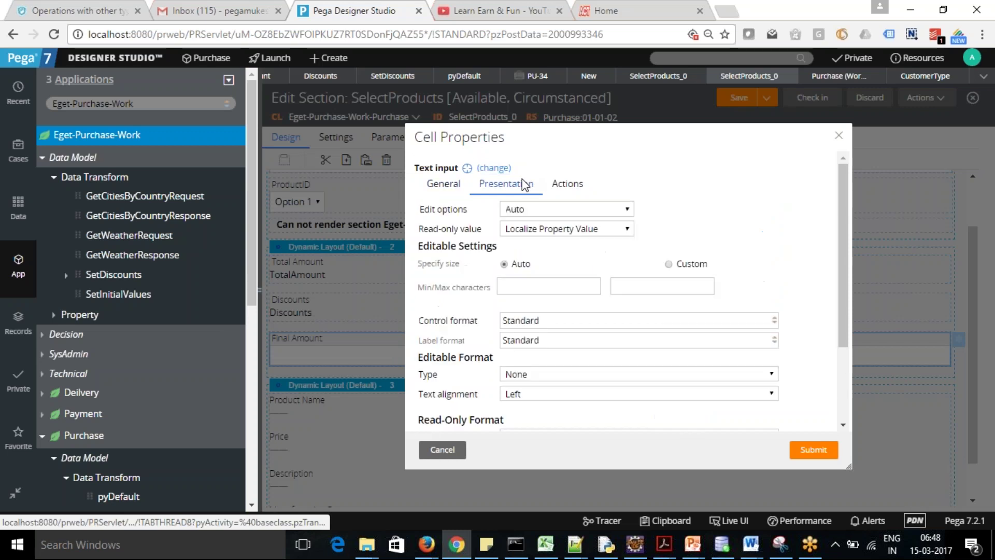
click(626, 213)
click(566, 233)
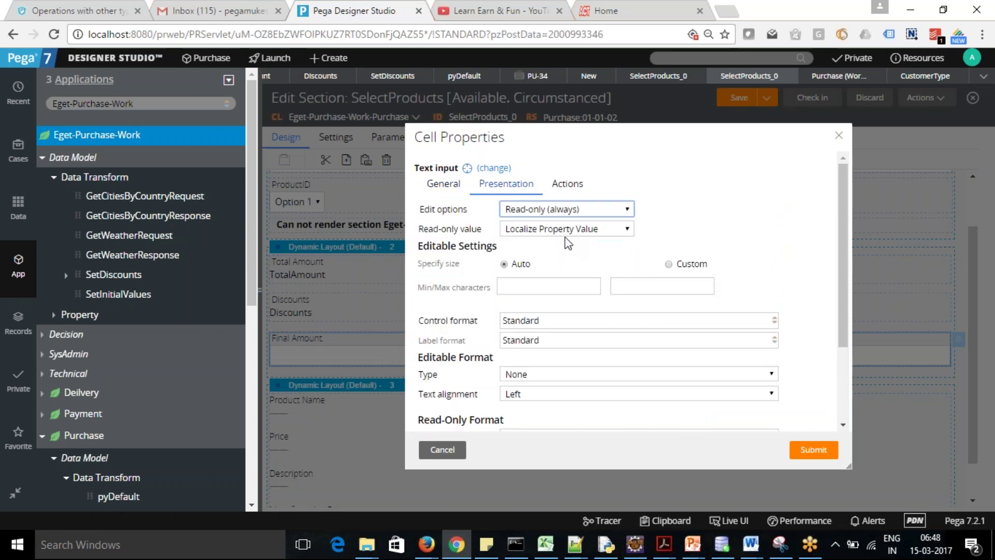
click(808, 449)
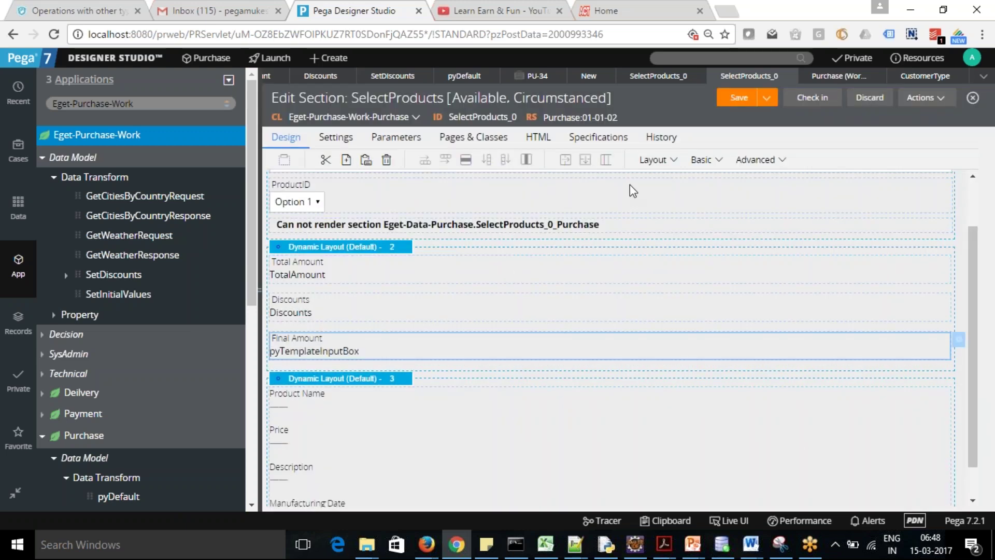
click(735, 100)
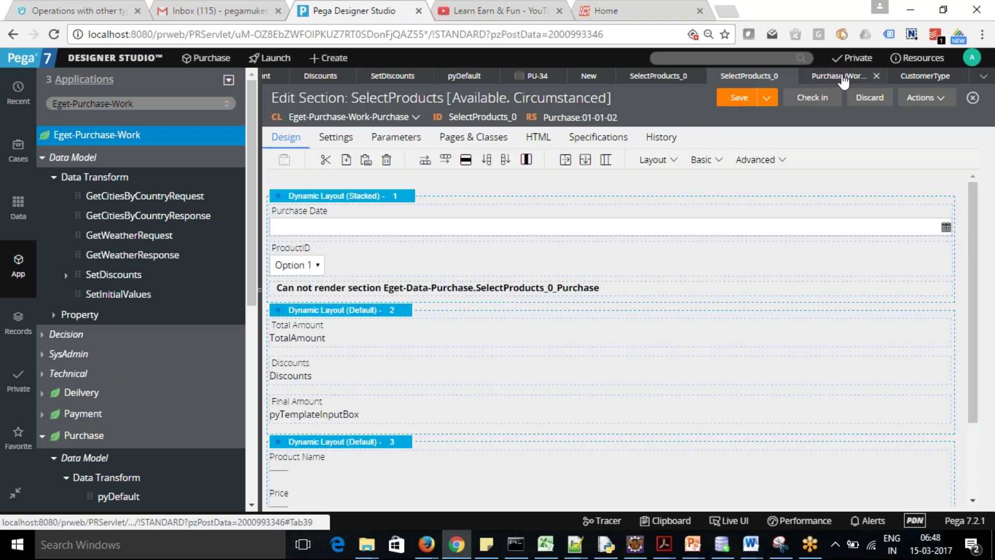
click(904, 85)
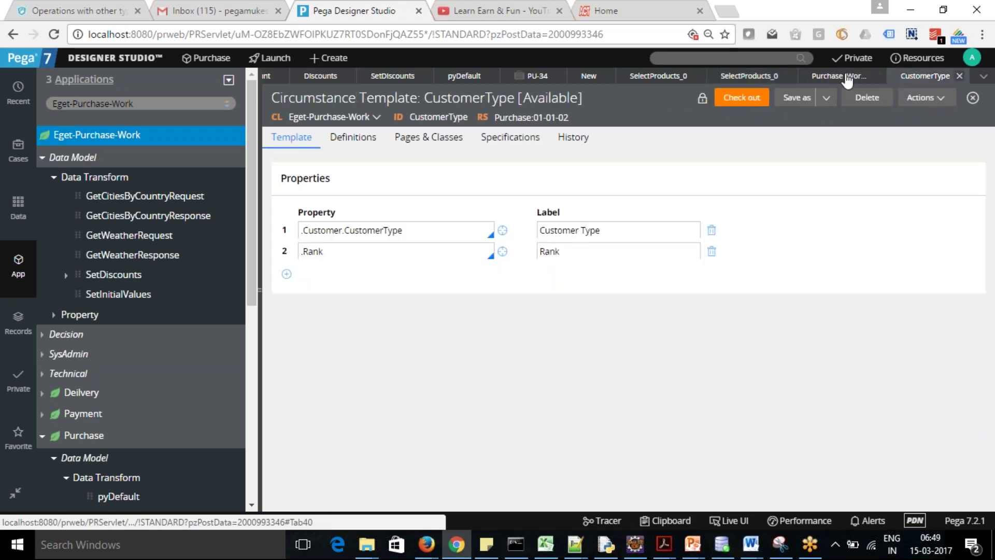
click(844, 77)
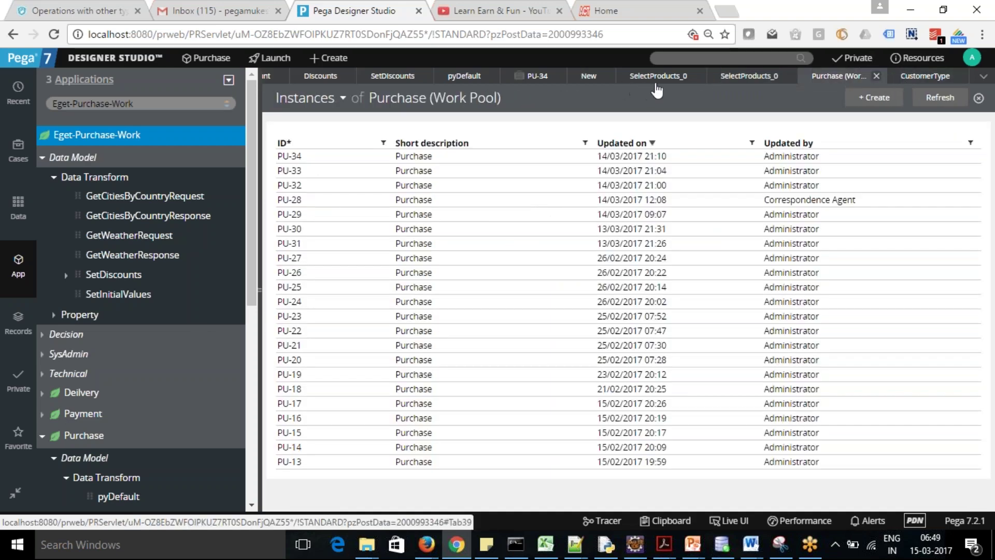
In the pyDefault data transform, add a Set action before SetDiscounts that sets .Rank to 1, and save the rule
click(464, 78)
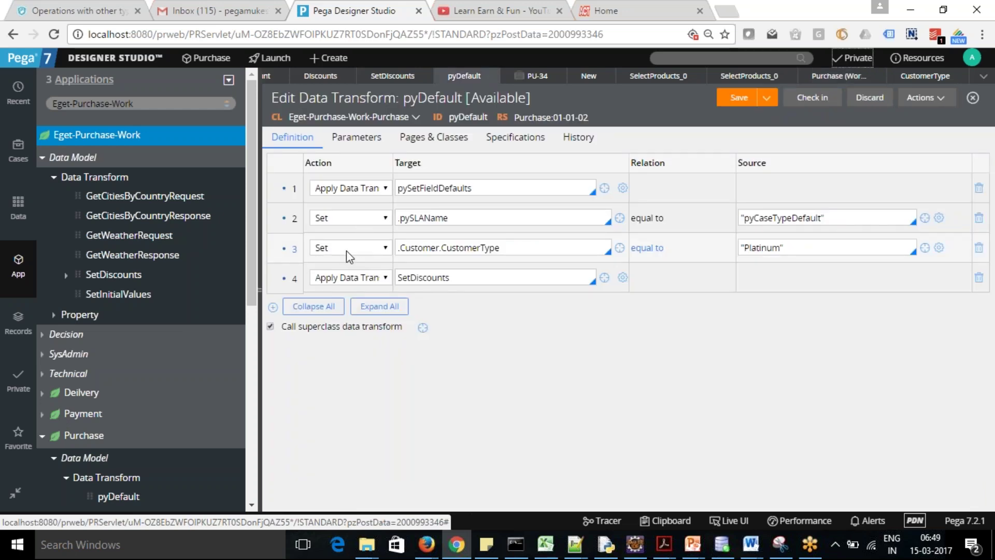
click(346, 251)
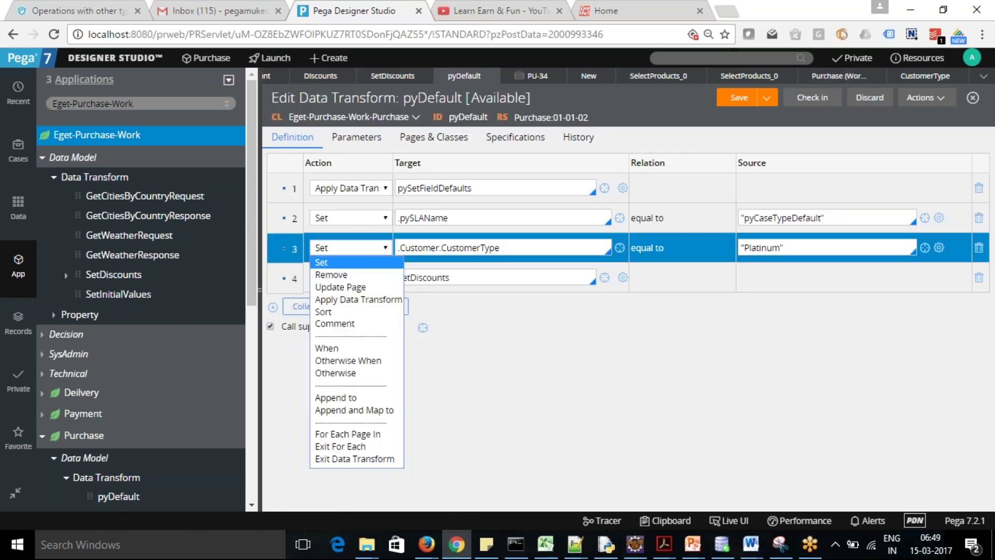
click(431, 247)
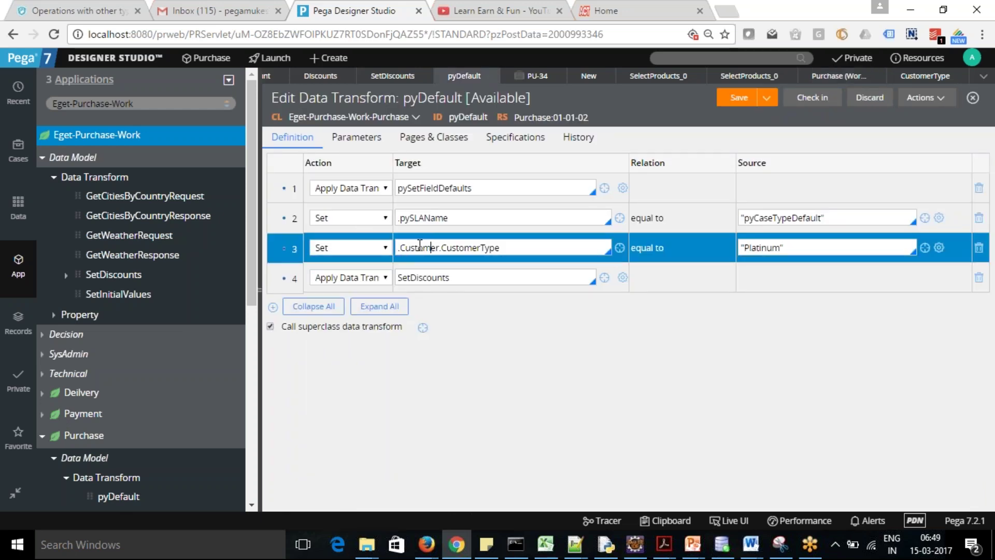
click(272, 309)
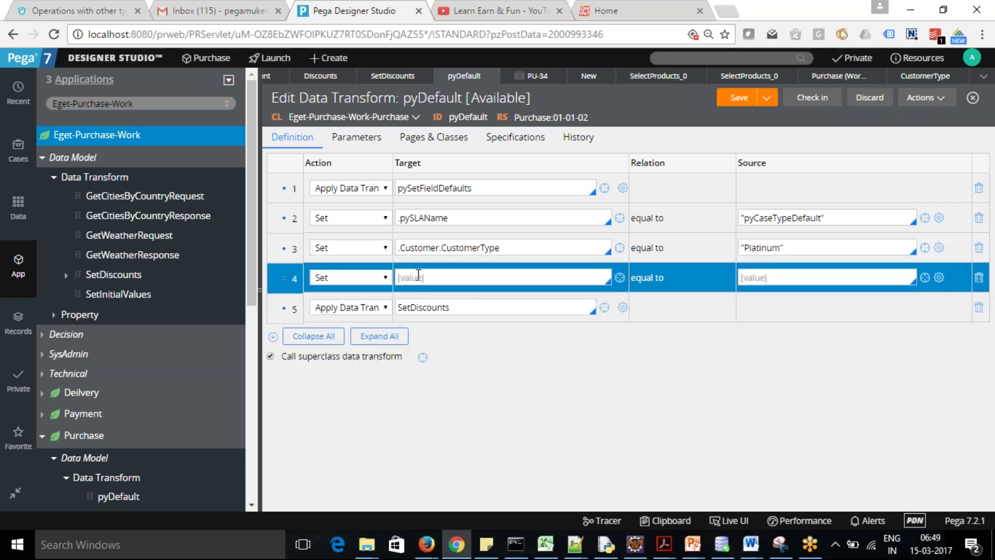
click(431, 275)
text(.)
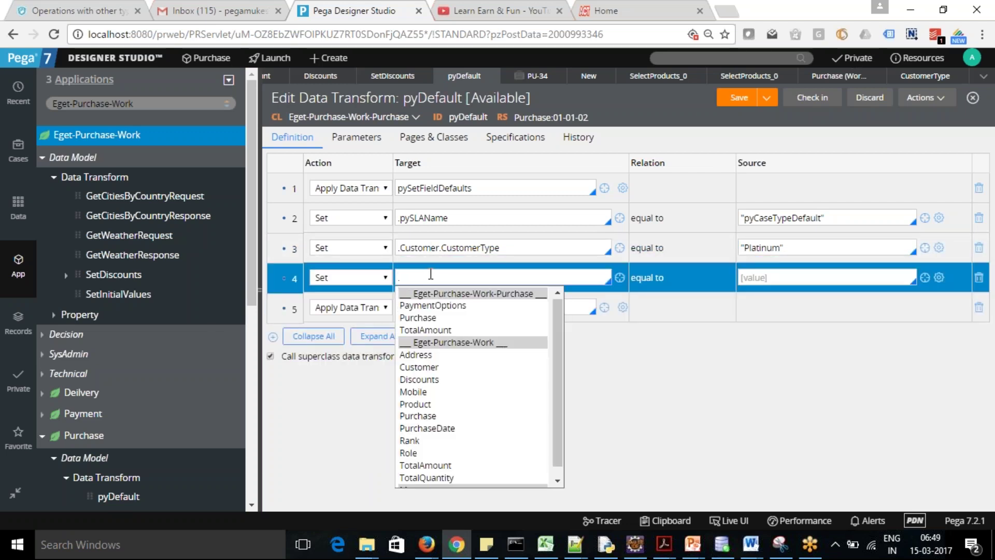
click(415, 440)
click(783, 278)
text(1)
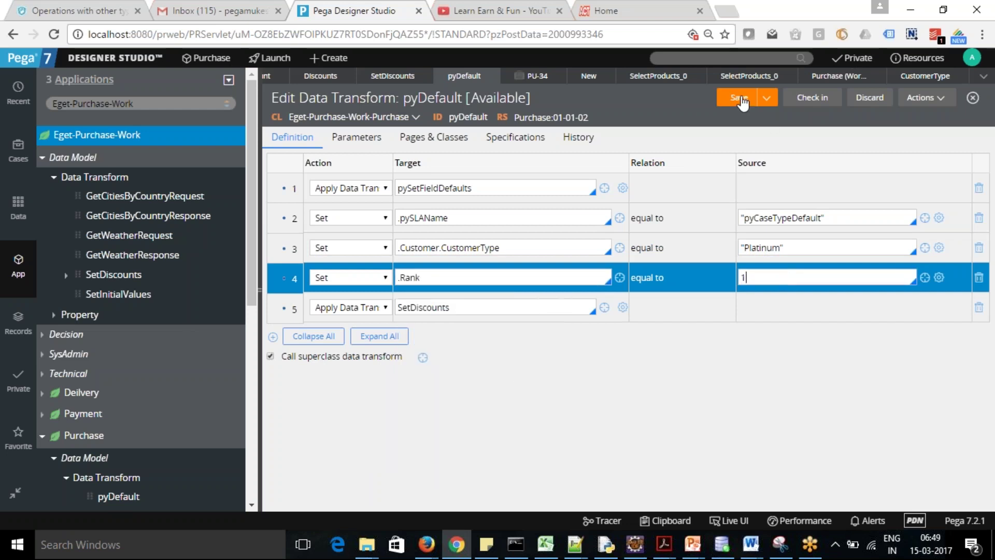
click(740, 98)
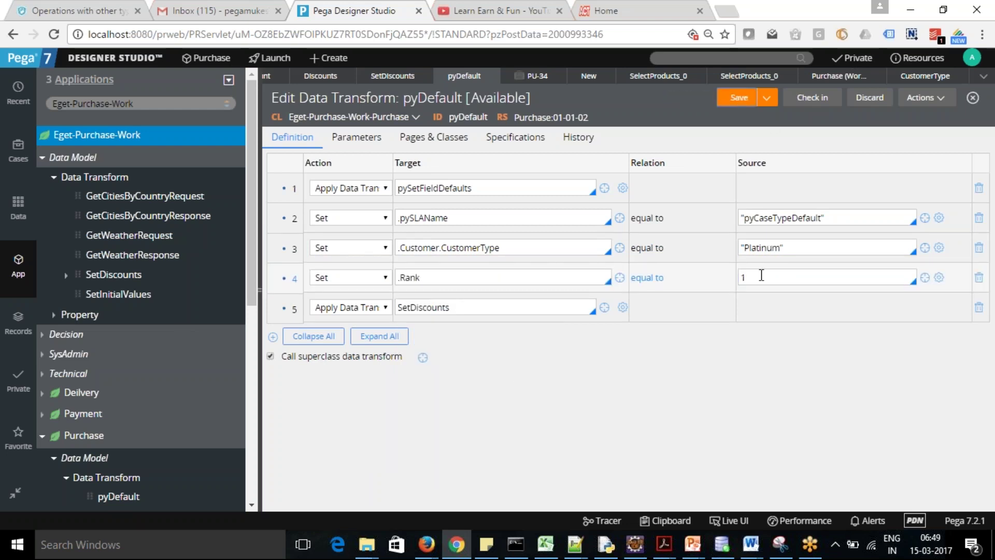
Return to the open PU-34 purchase case and refresh it
click(536, 77)
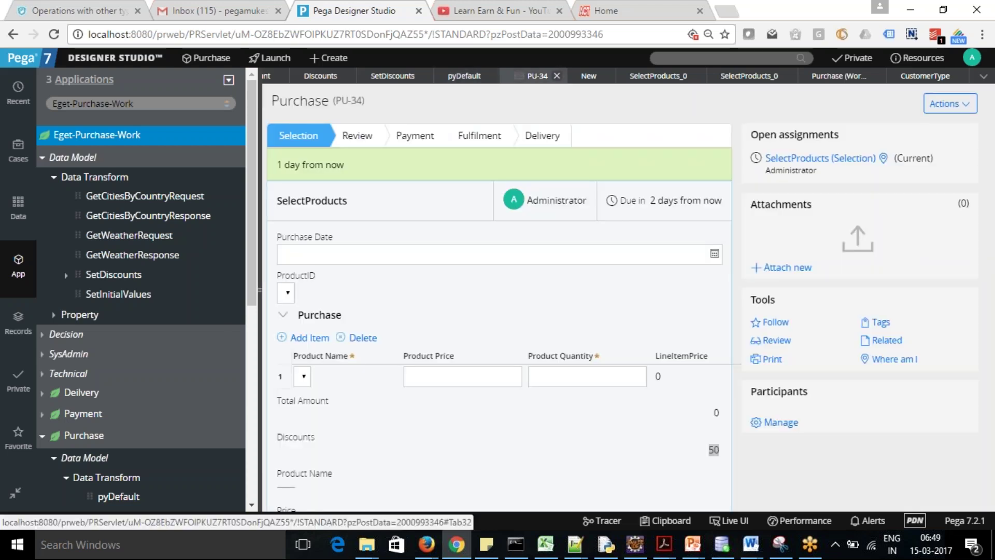
click(965, 104)
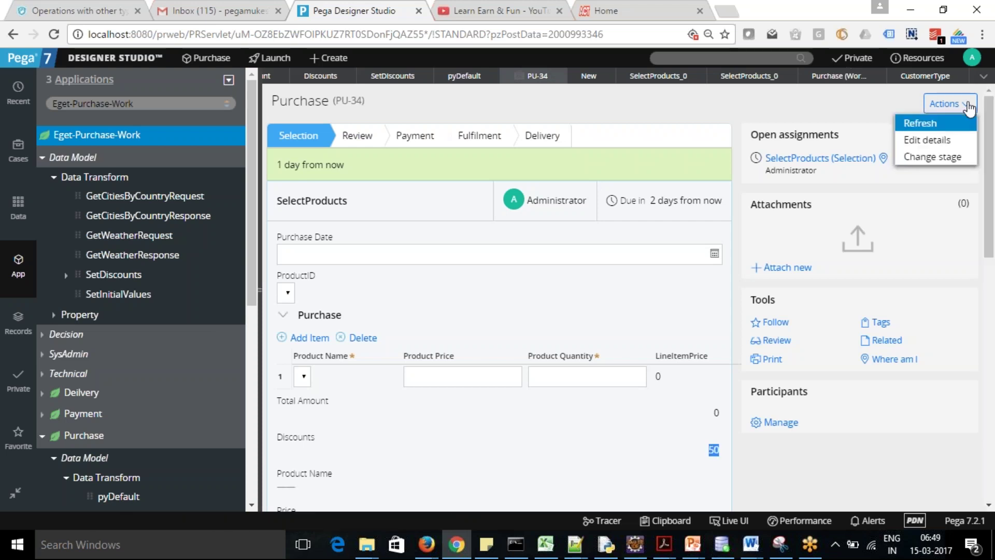
click(942, 122)
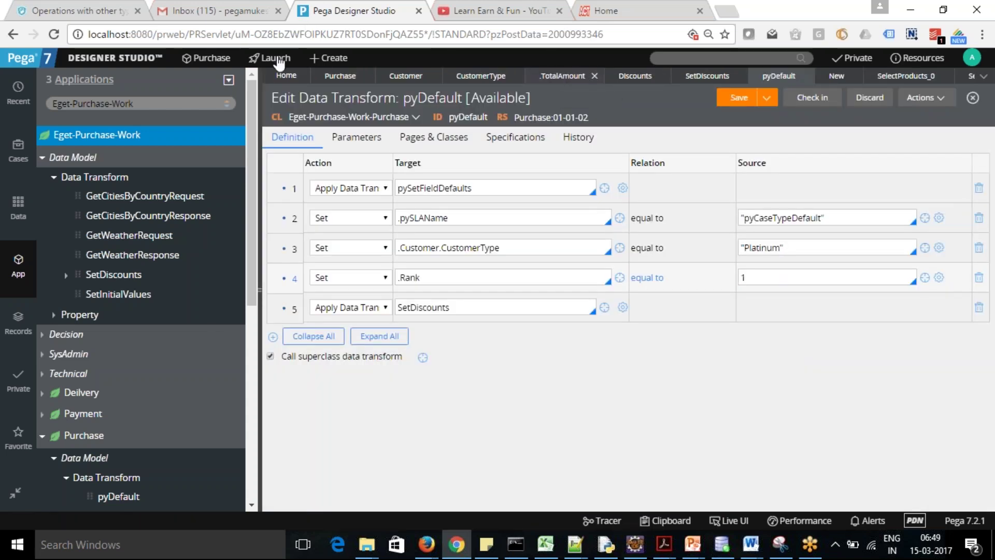
Close the unused form for specializing the SetDiscounts data transform and save pyDefault again
click(736, 101)
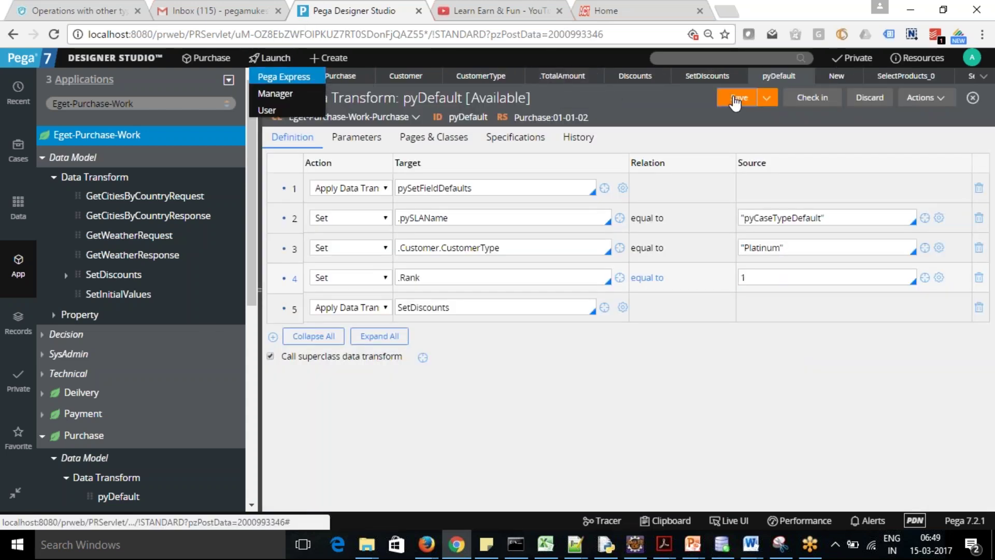
click(836, 77)
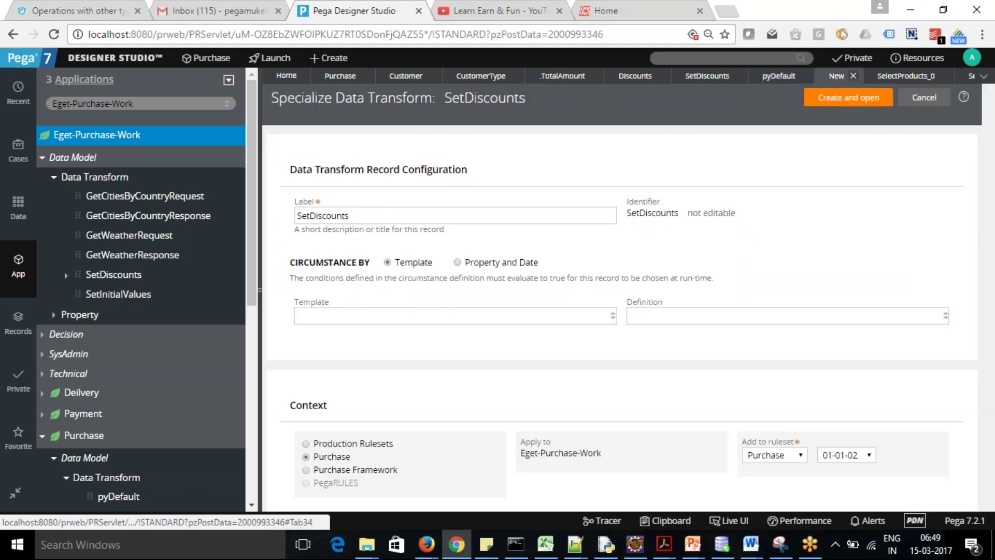
click(852, 58)
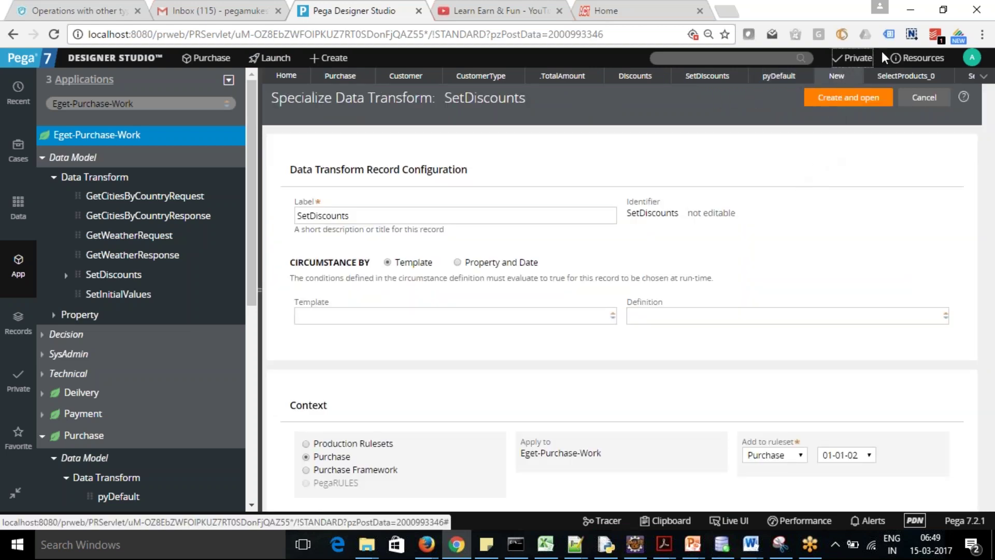
click(857, 76)
click(795, 329)
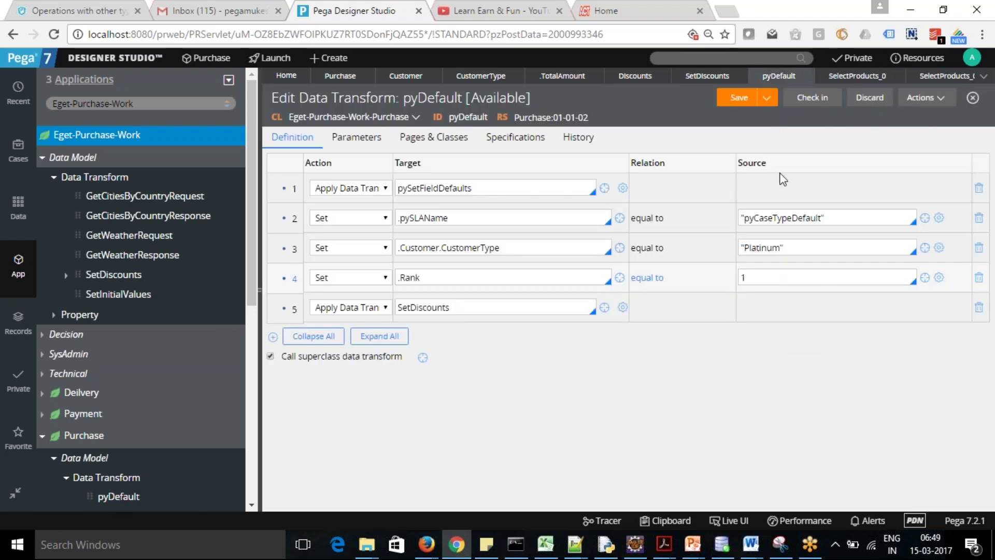
click(734, 97)
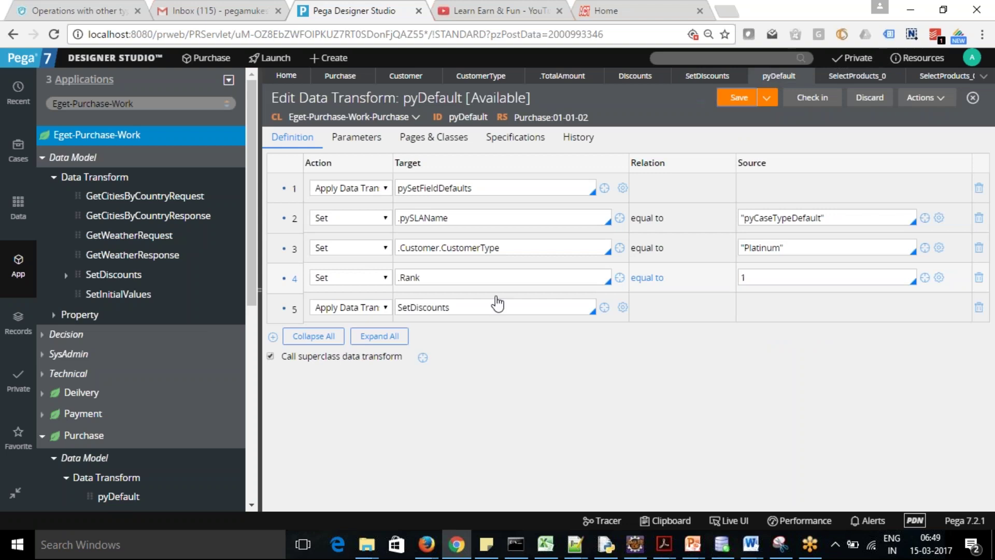
Create a Purchase case without choosing a payment option and check its SelectProducts form for the Final Amount field
click(270, 58)
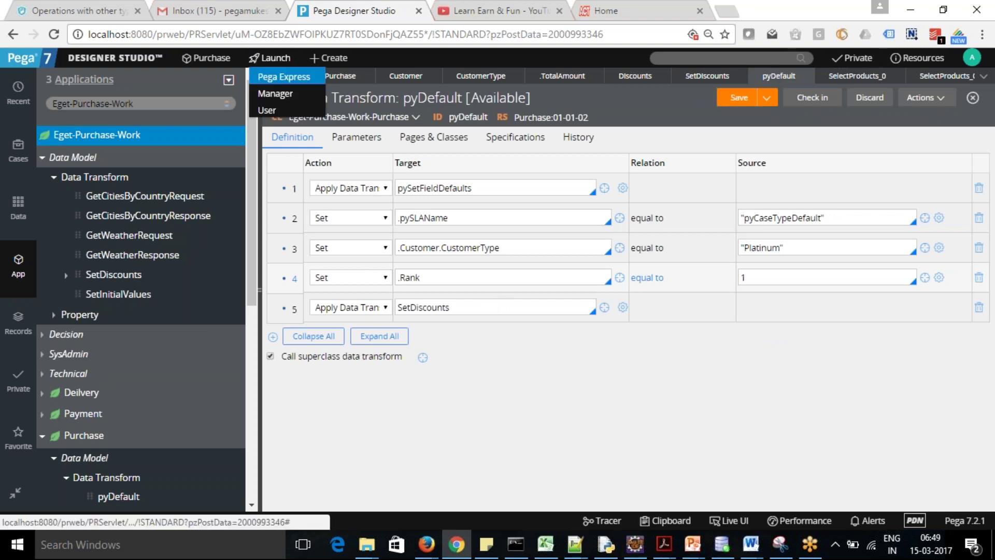
click(331, 58)
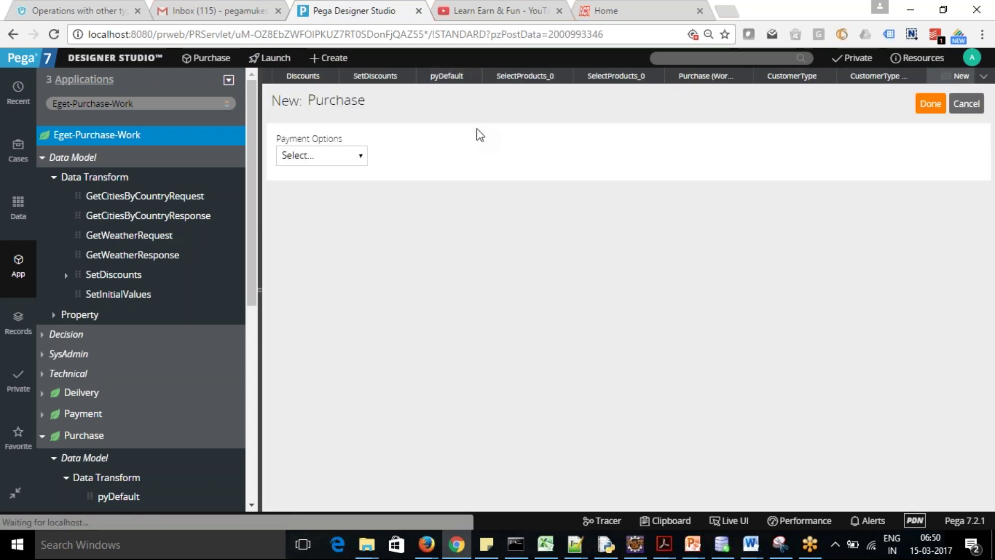
click(914, 101)
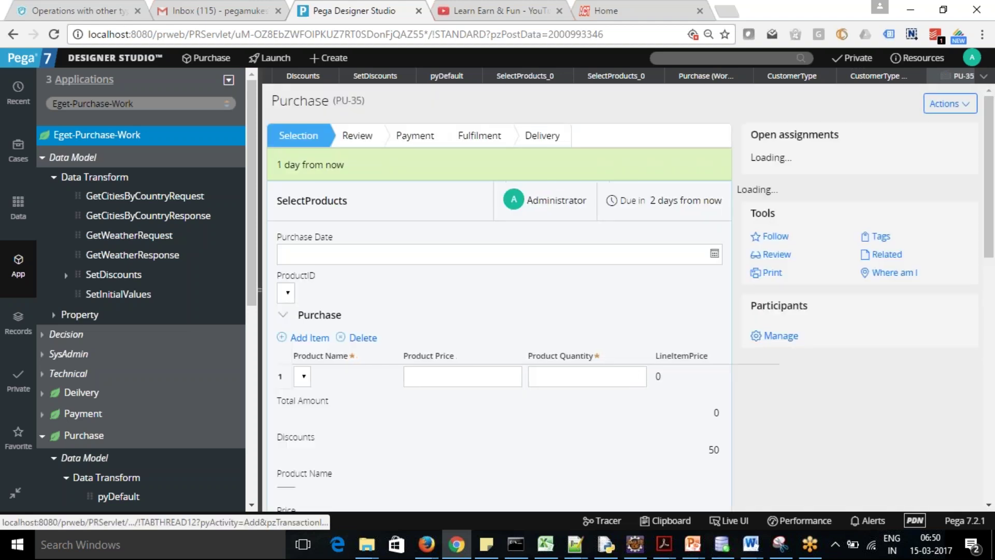
drag(991, 177, 994, 257)
scroll(420, 163, up, 2)
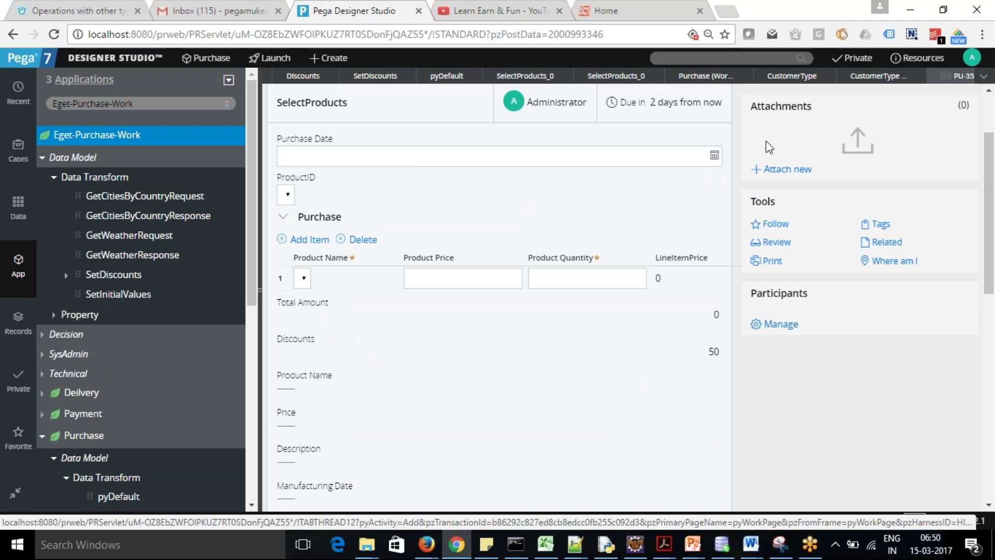
Set .Customer.CustomerType to "Gold" in the pyDefault data transform, keep .Rank at 1, and save the rule
click(463, 77)
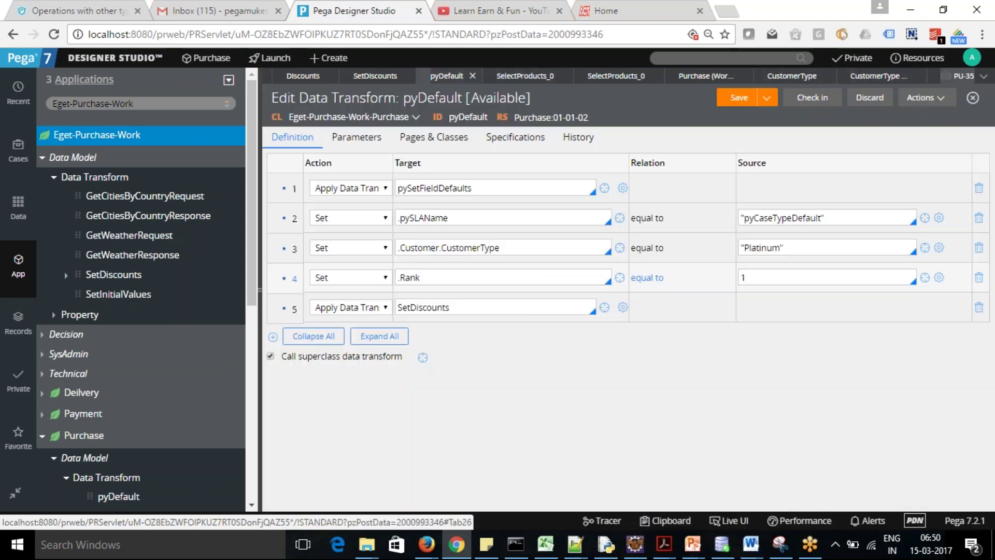
click(779, 248)
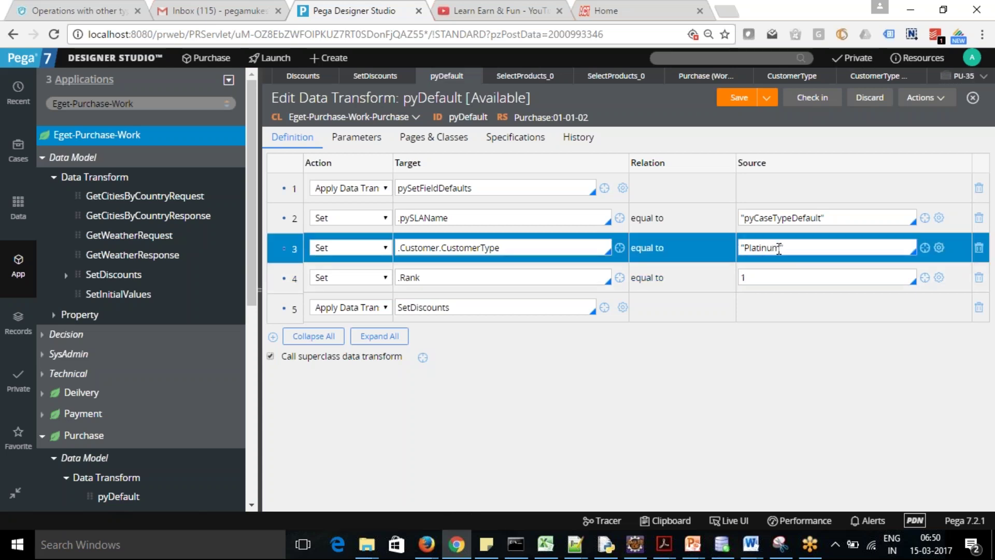
key(BackSpace)
key(BackSpace)
key(BackSpace)
click(736, 98)
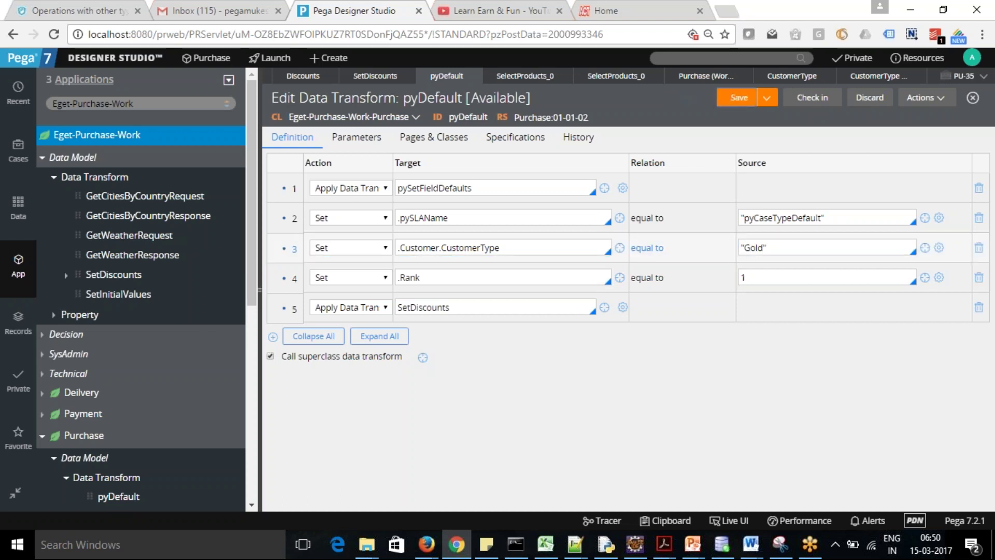
click(746, 276)
text(1)
click(734, 98)
Create another Purchase case using the Gold customer type, without choosing a payment option
click(274, 60)
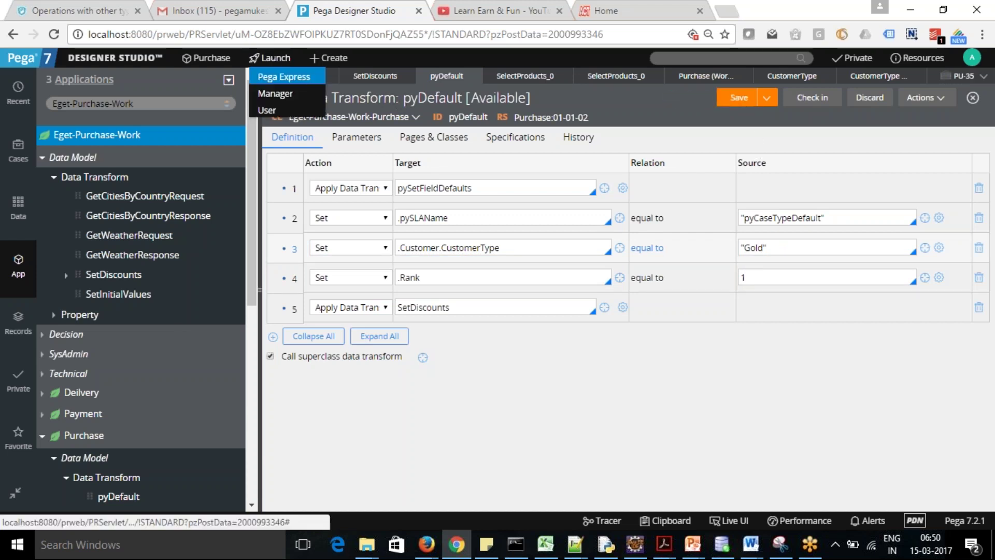
click(334, 59)
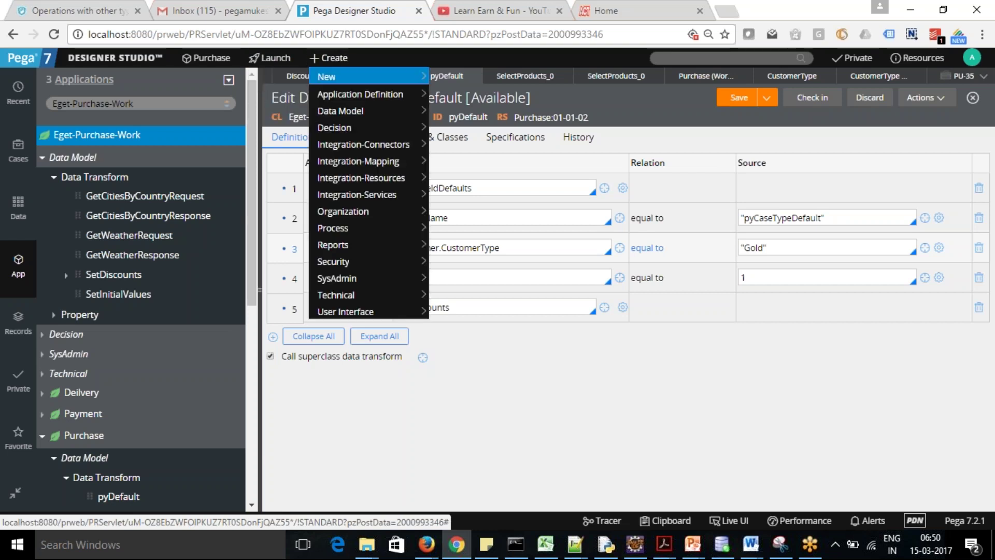
mouse_move(394, 77)
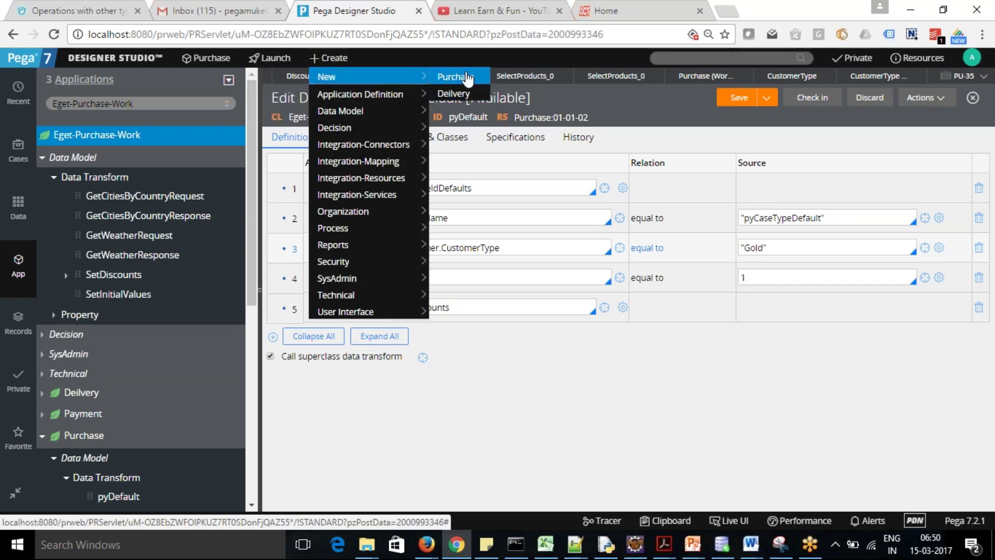
click(455, 93)
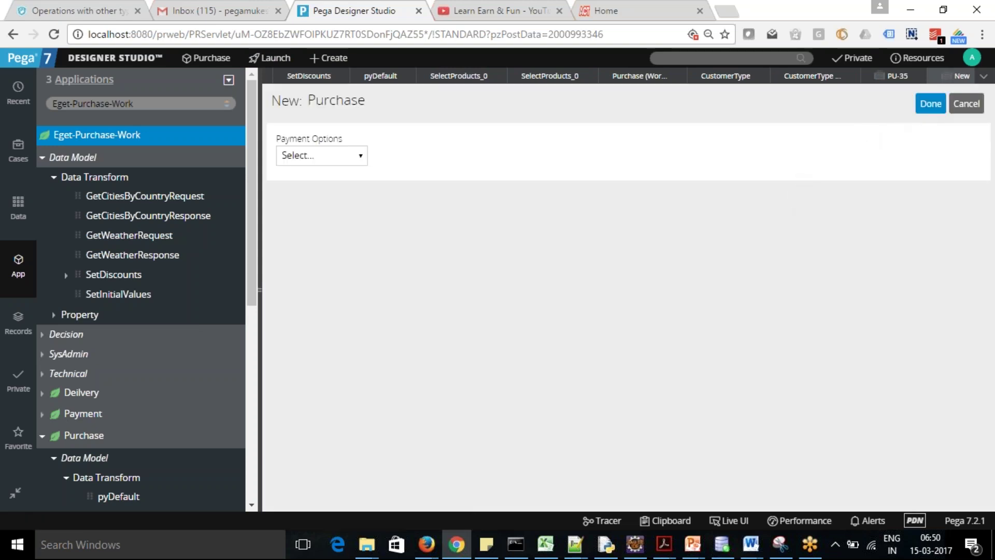
click(927, 104)
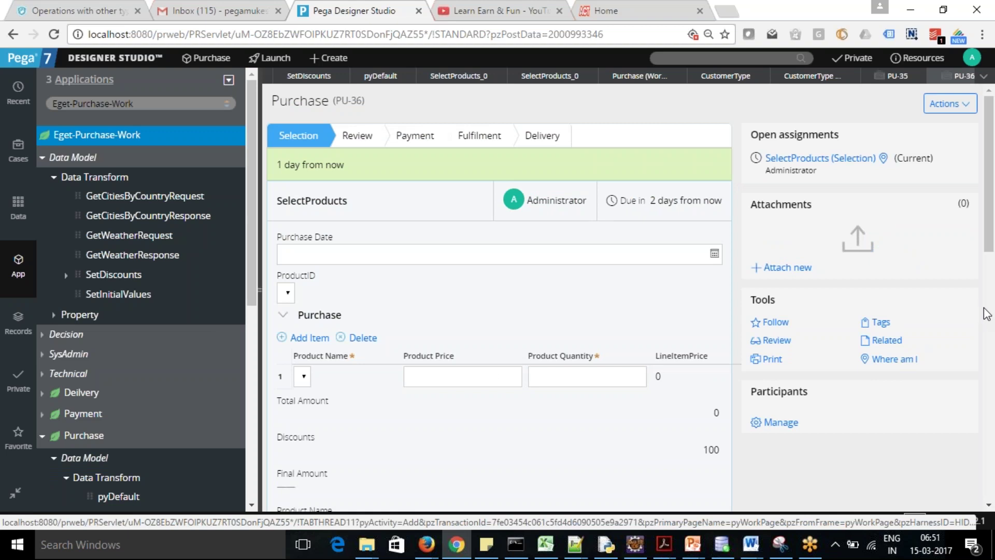
Examine the Final Amount field in the Gold customer's SelectProducts form and compare it with the PU-35 case
drag(994, 161, 994, 217)
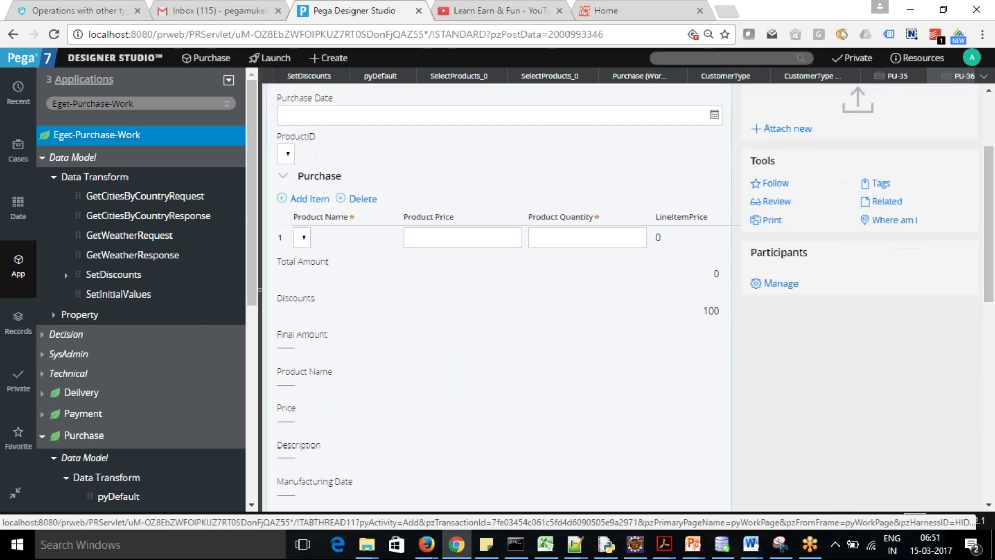
drag(278, 333, 358, 359)
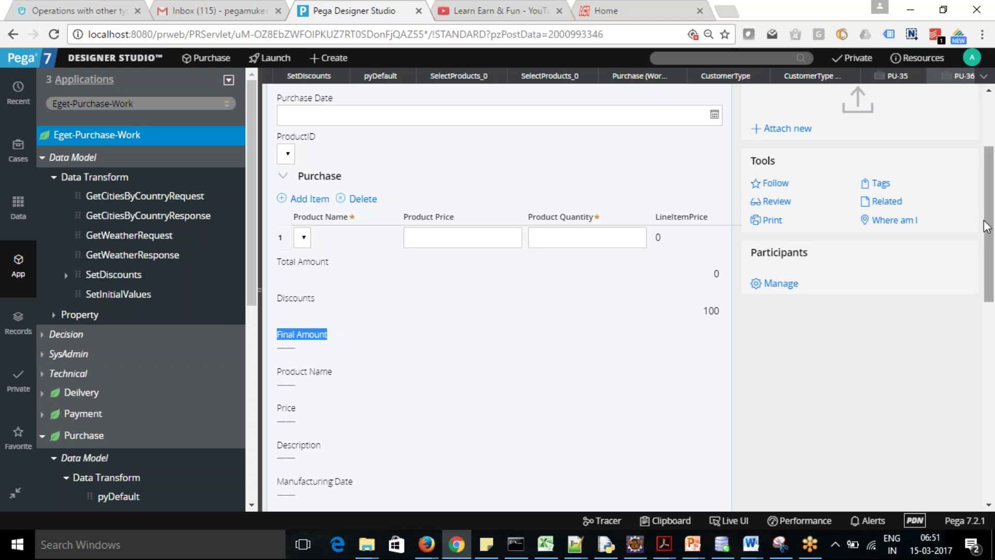
click(898, 76)
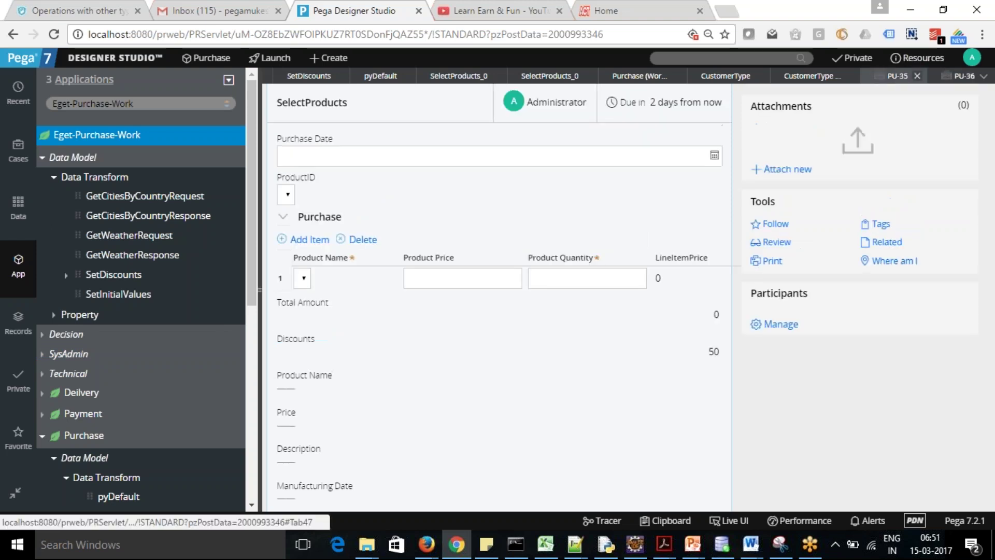
drag(58, 354, 74, 354)
Close all open rule and case tabs, then save the Purchase case type
click(130, 374)
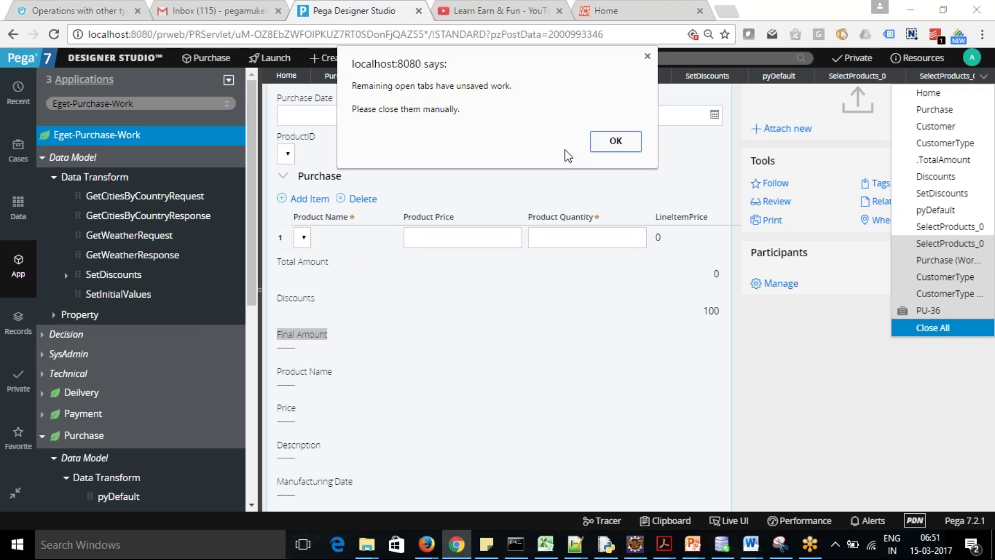
click(616, 140)
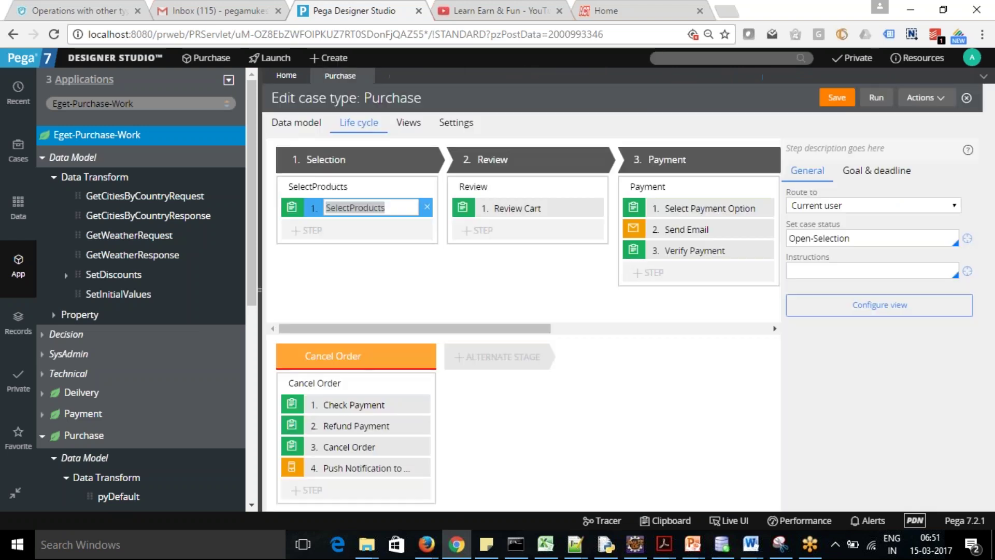
click(835, 99)
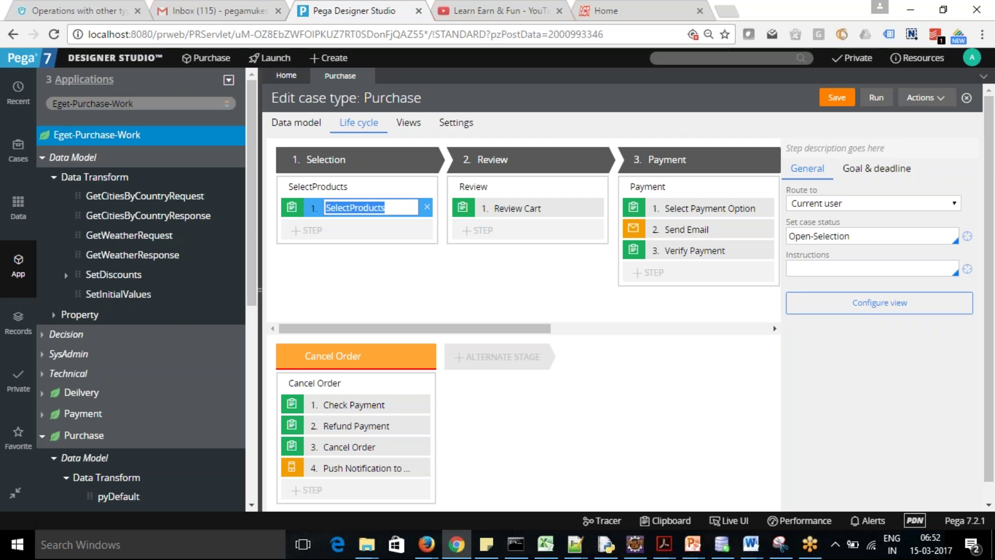
click(768, 18)
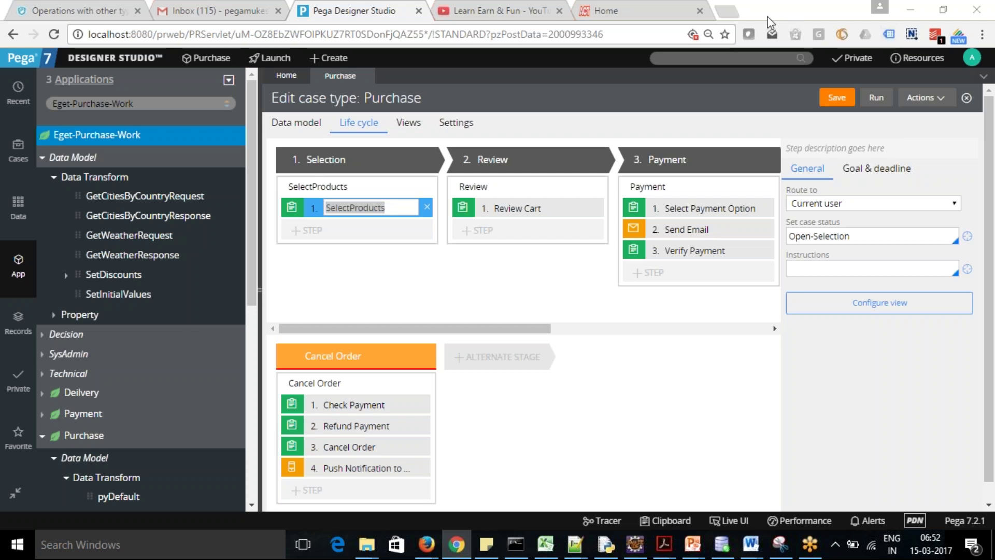
click(769, 18)
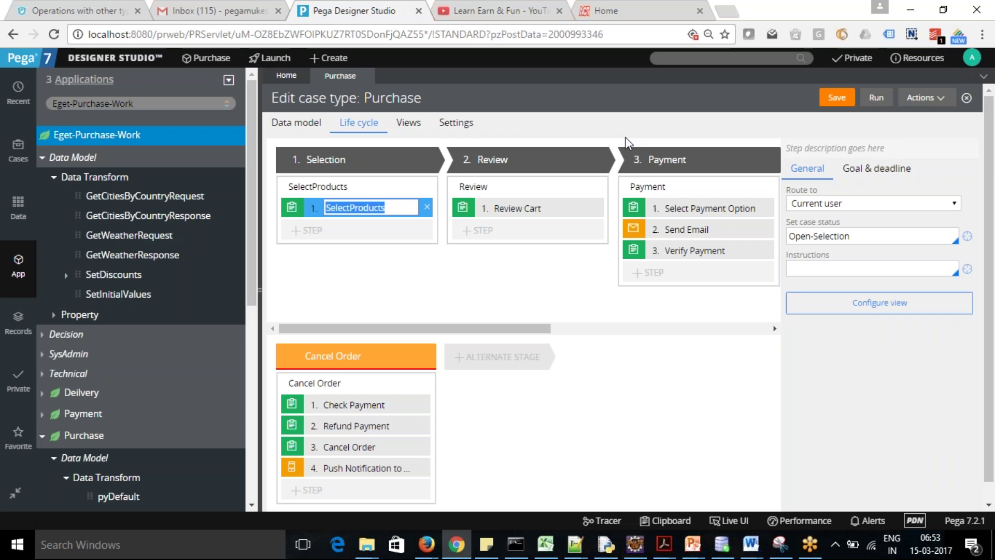
click(841, 34)
click(853, 197)
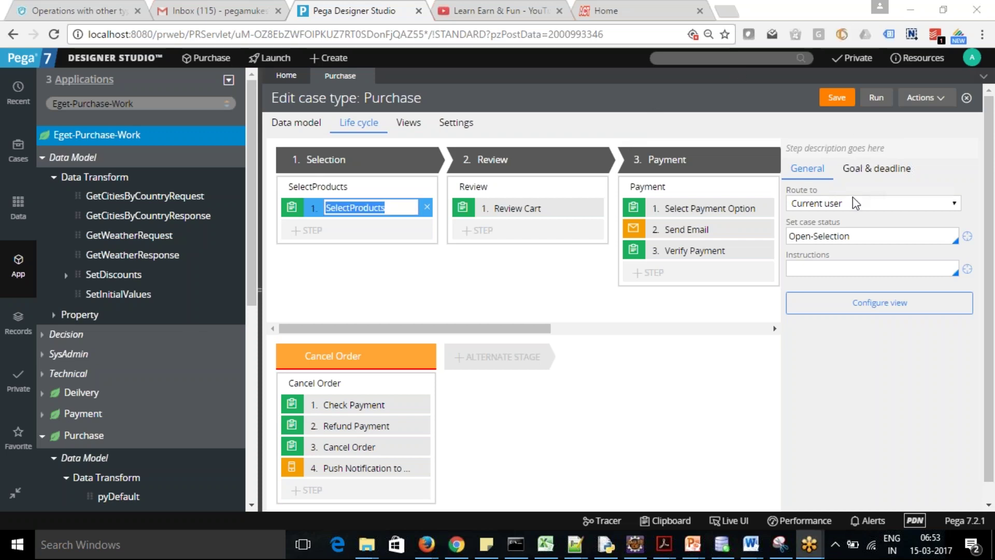